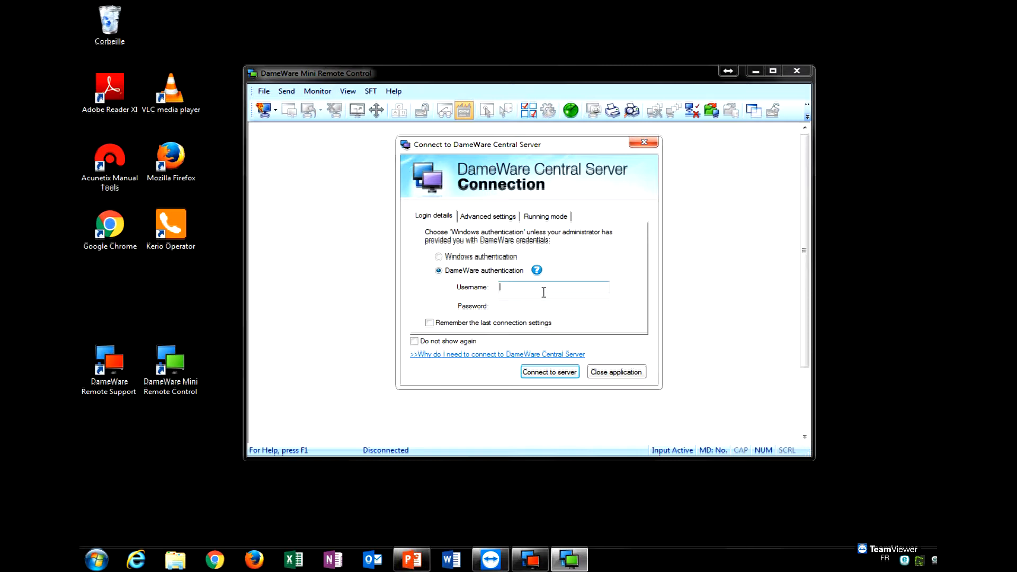
Check the Advanced settings: central server srvmonitor on port 6133.
click(504, 223)
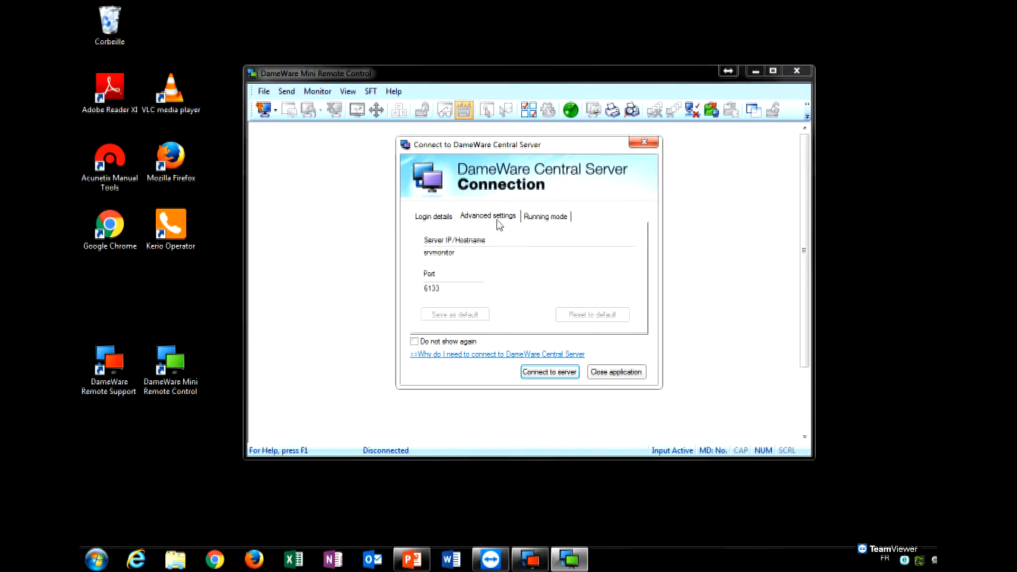
click(465, 253)
double_click(466, 252)
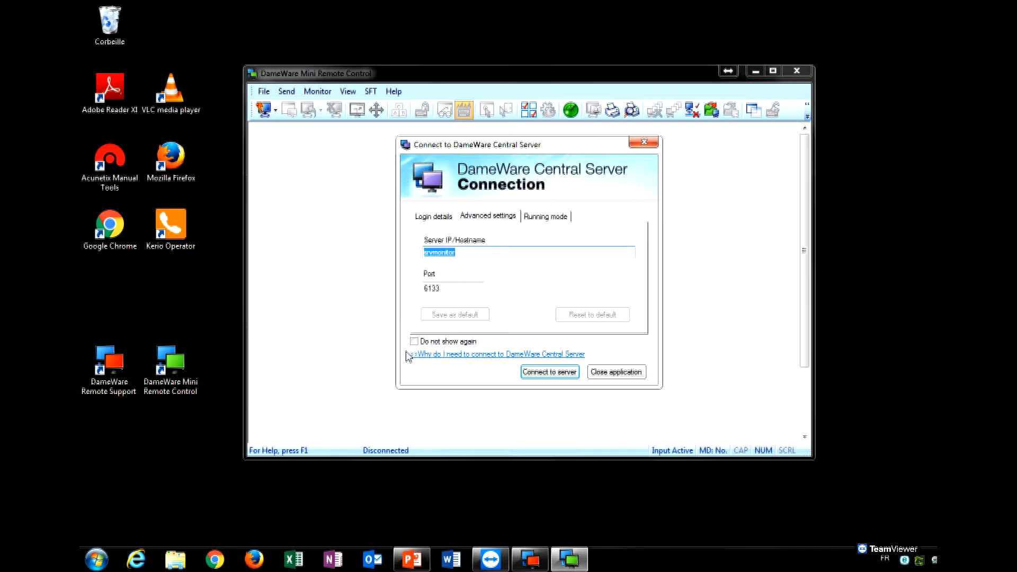
click(467, 256)
drag(467, 256, 428, 282)
double_click(456, 288)
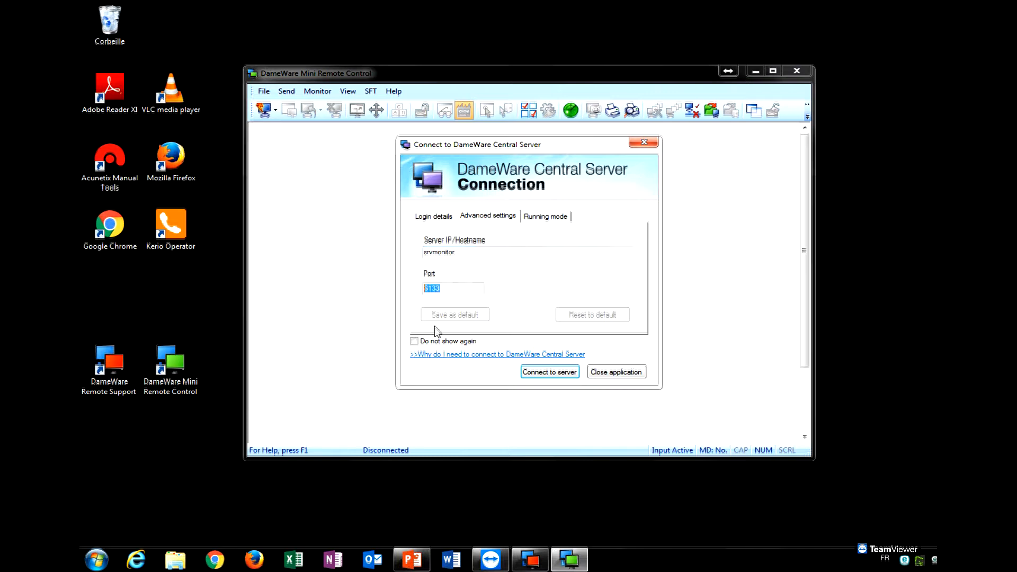
Enter the DameWare username and password on Login details and connect to the server.
click(443, 218)
click(523, 289)
text(dameware)
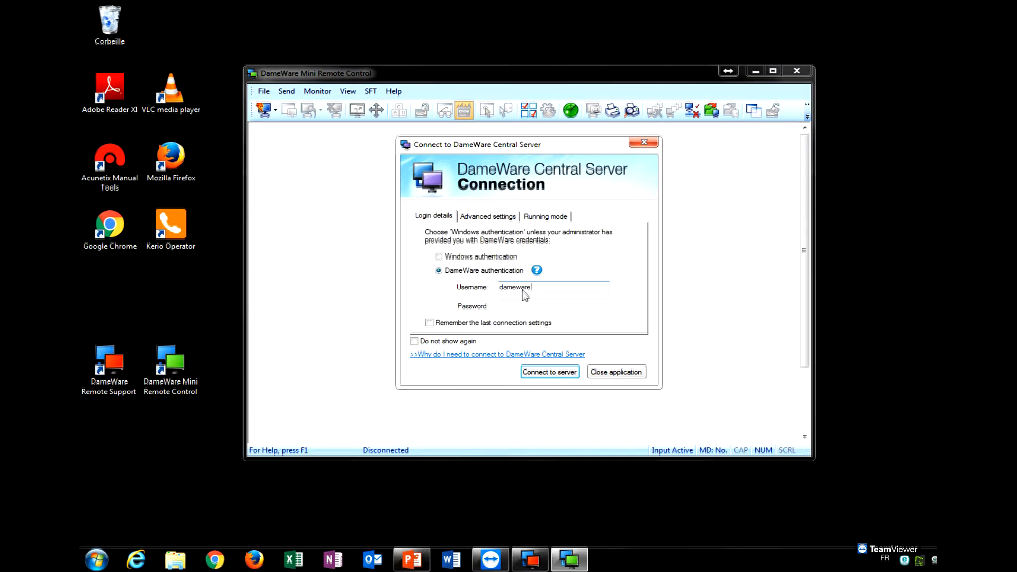
key(Tab)
text(dameware)
click(553, 372)
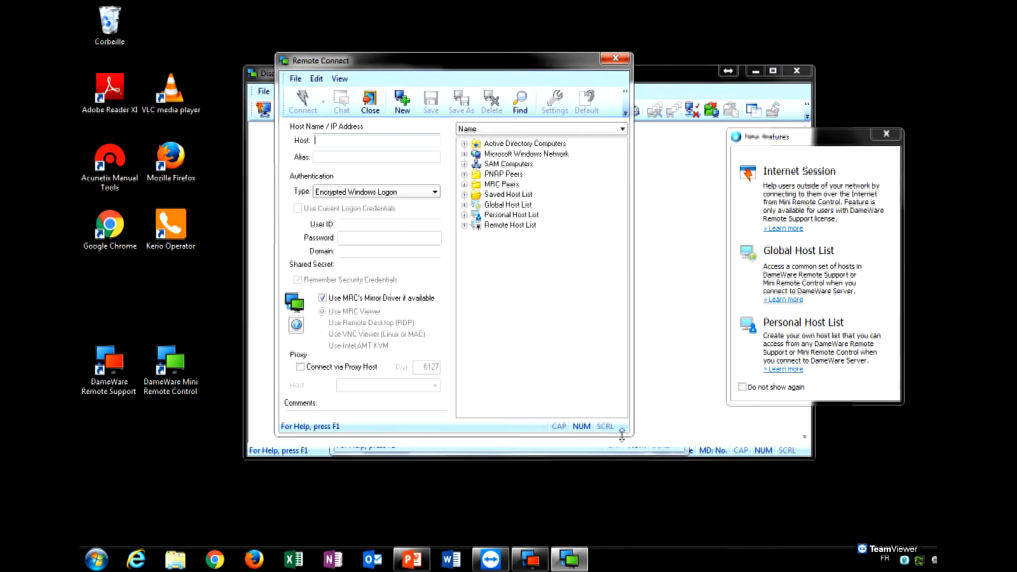
Enlarge and reposition the Remote Connect window, then select the Saved Host List.
drag(631, 434, 795, 490)
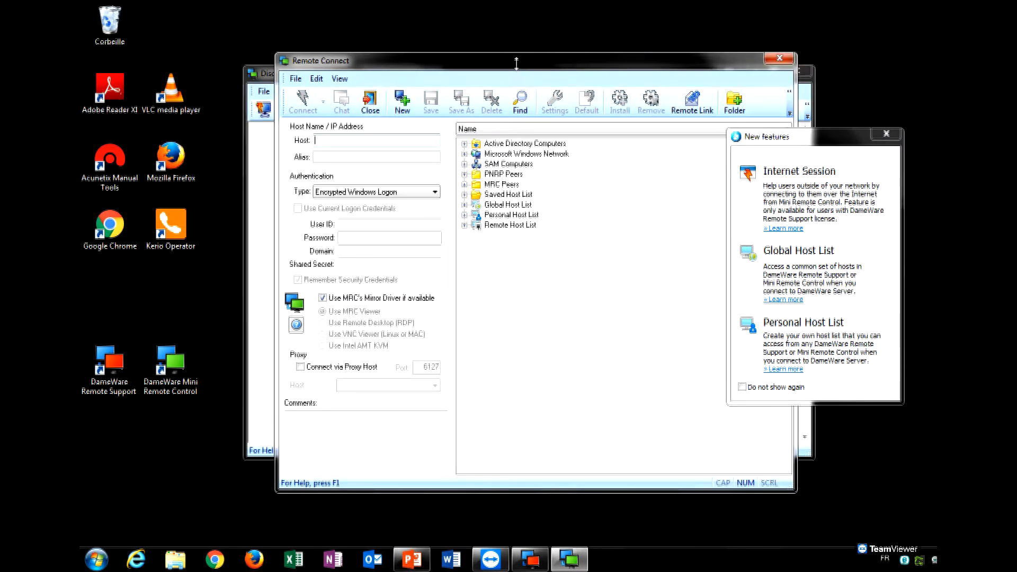
drag(522, 20, 522, 6)
drag(598, 15, 500, 35)
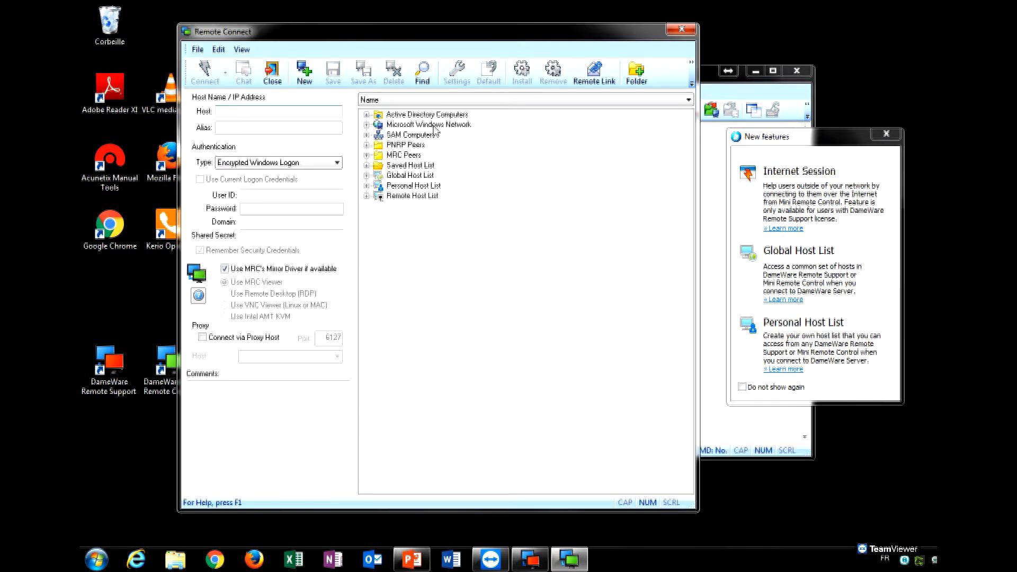
click(508, 288)
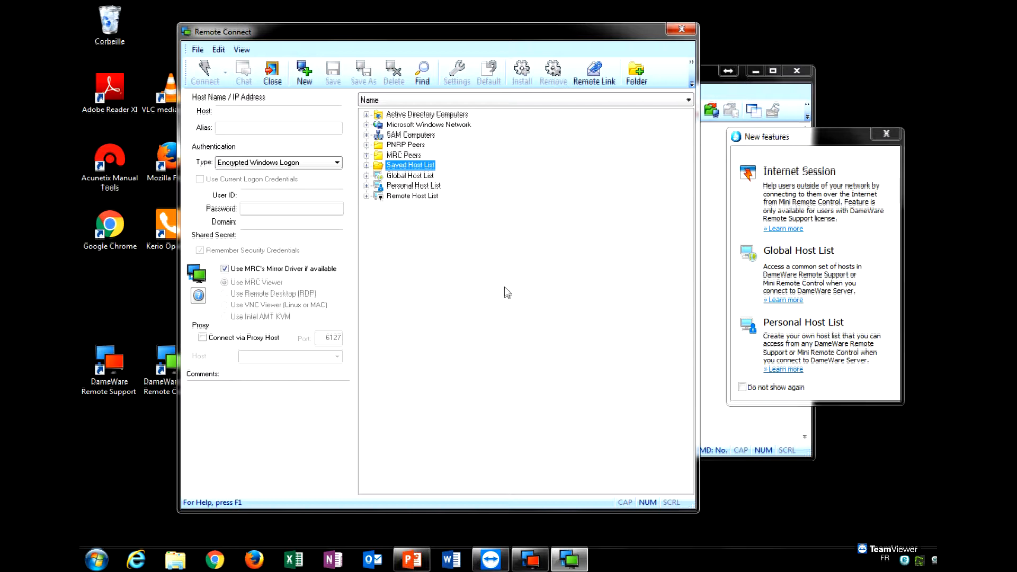
Enter 192.168.1.4 as the remote host address.
click(235, 112)
text(192.1)
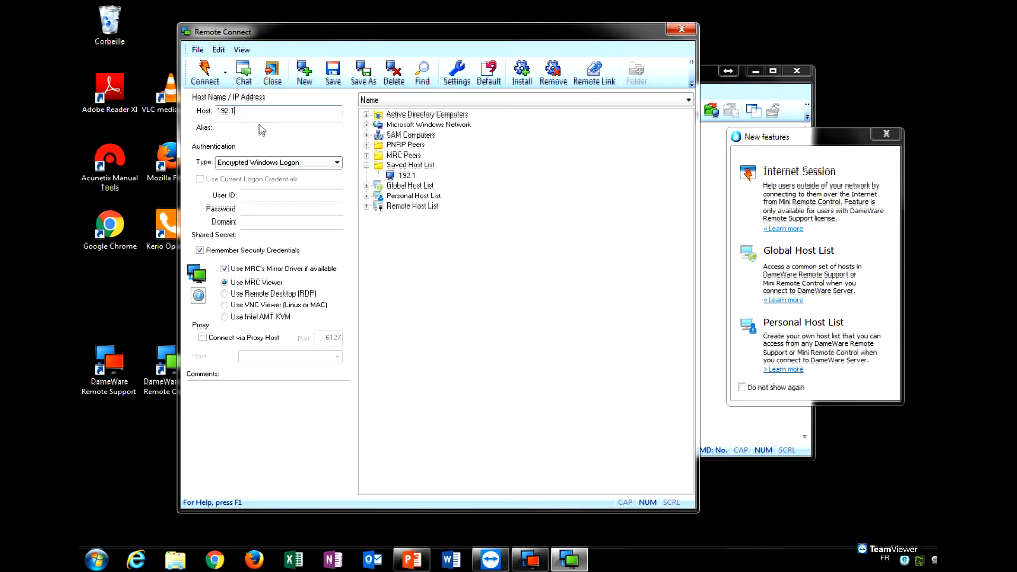
text(68.1.4)
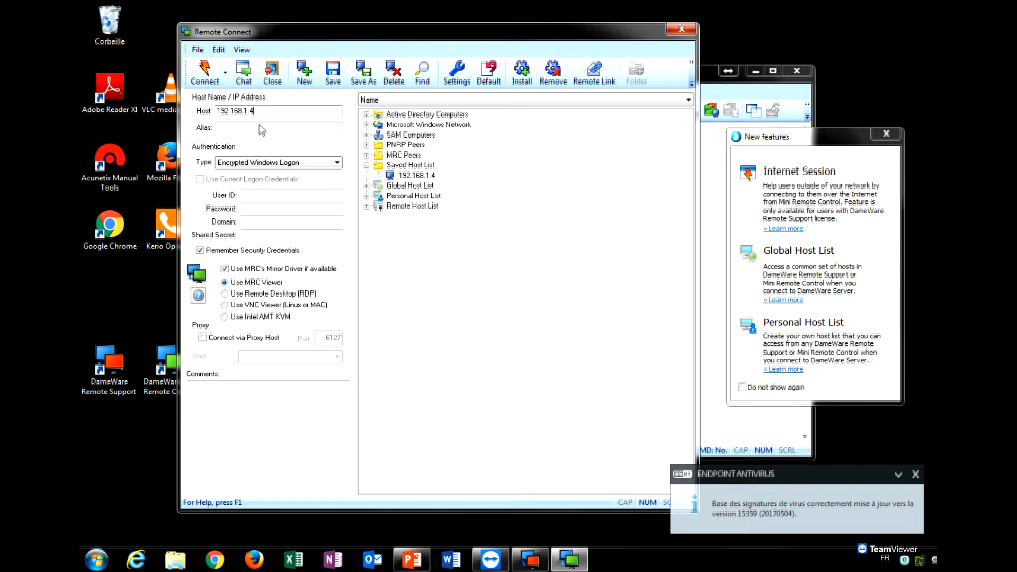
click(261, 196)
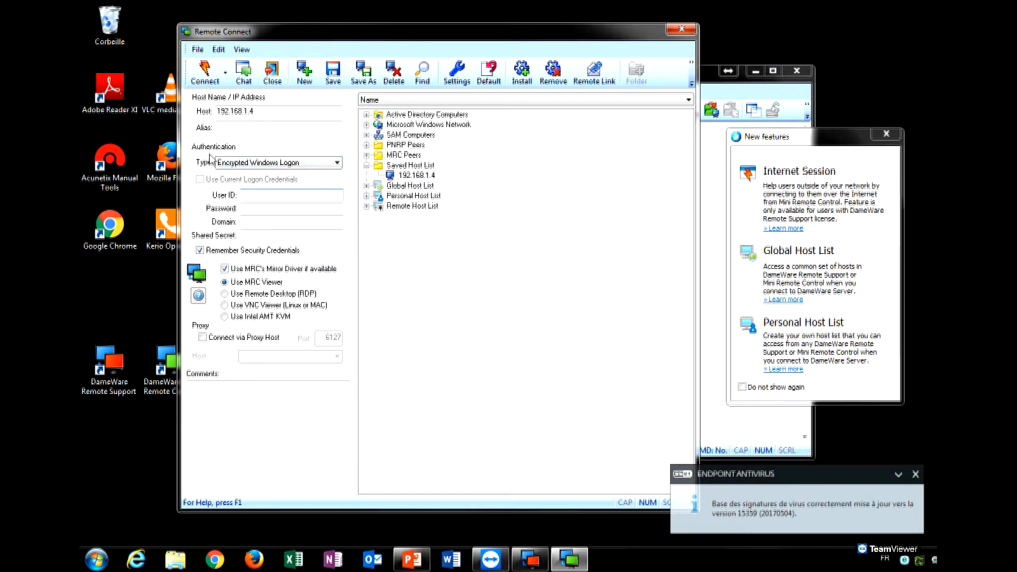
Choose Proprietary Challenge/Response as the authentication type.
click(336, 163)
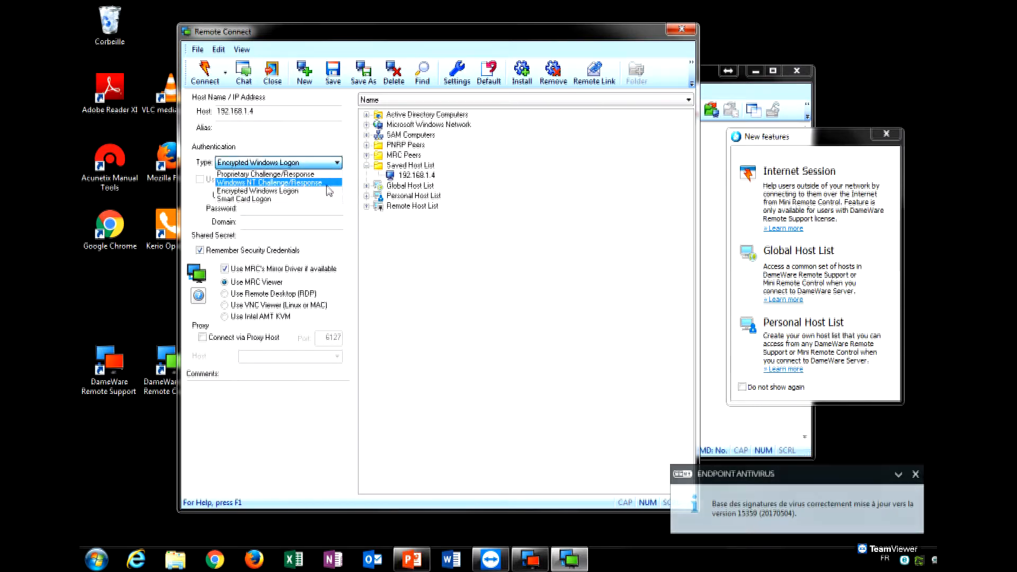
click(329, 176)
click(325, 164)
click(328, 174)
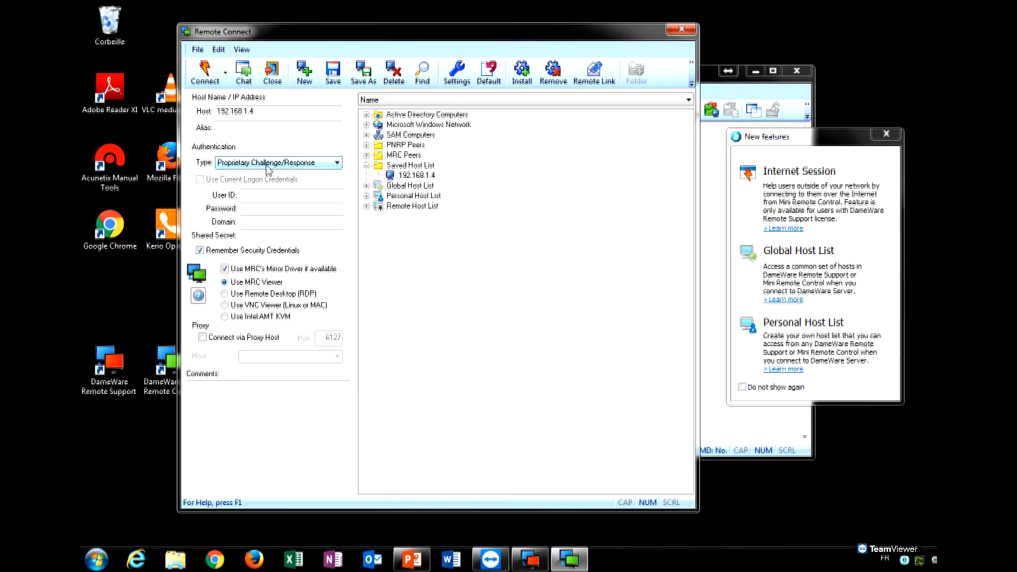
click(338, 167)
click(329, 179)
click(307, 165)
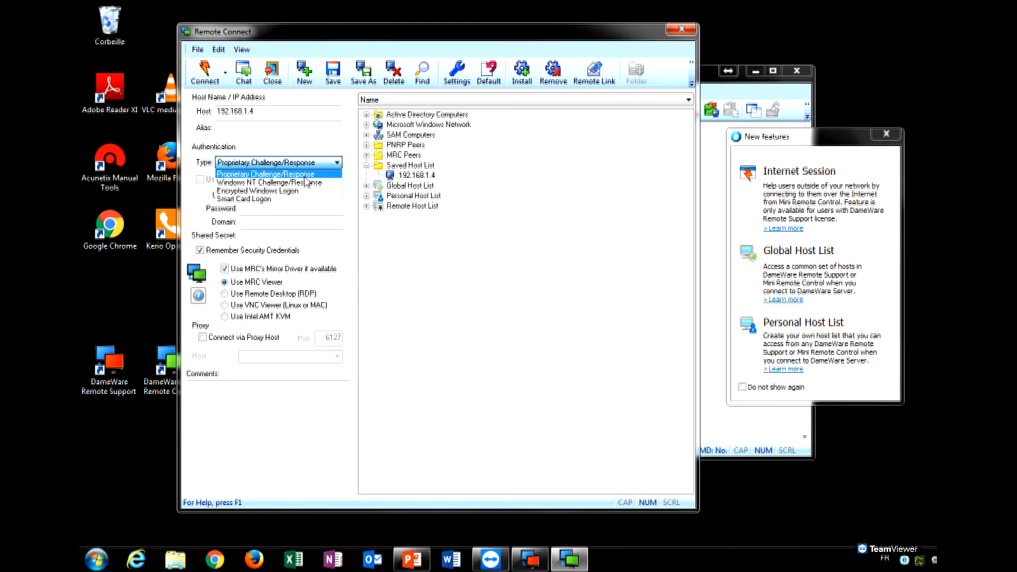
click(305, 177)
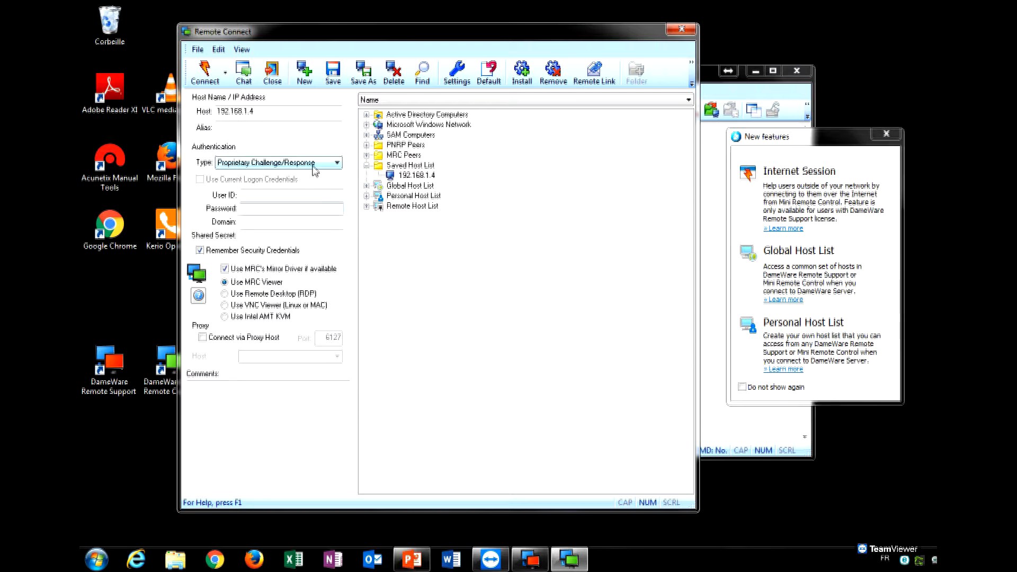
click(313, 165)
click(321, 183)
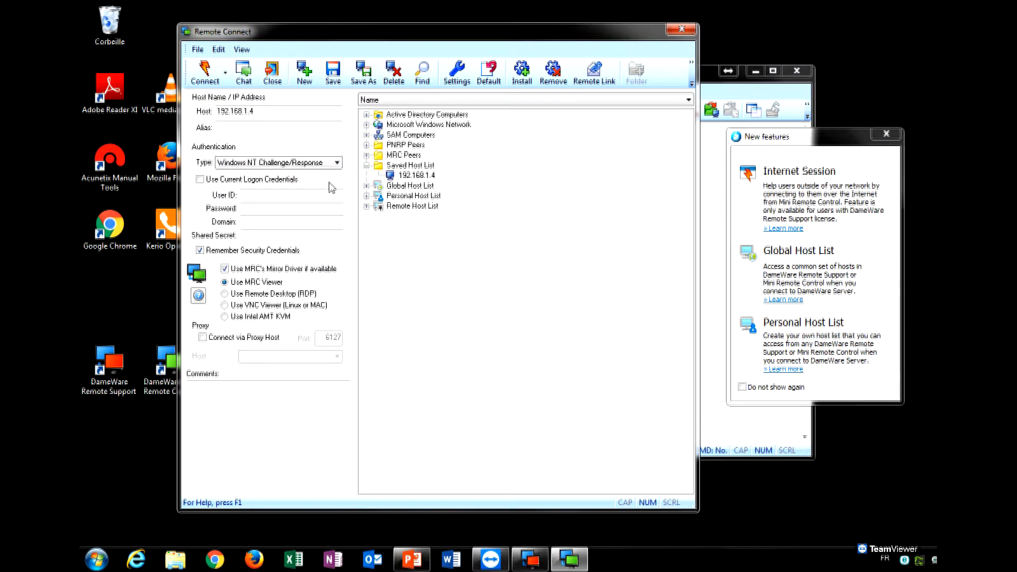
click(327, 167)
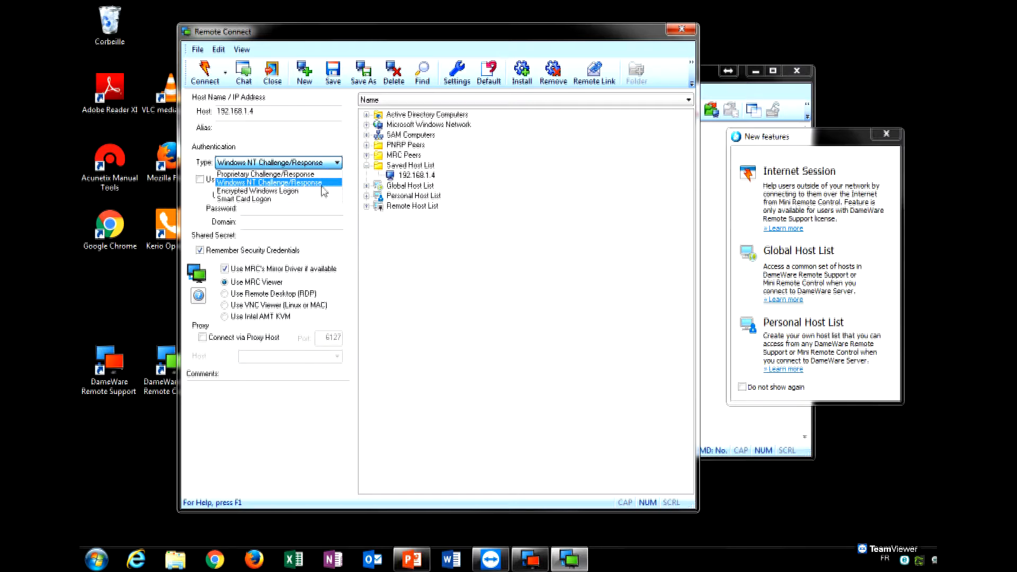
click(323, 191)
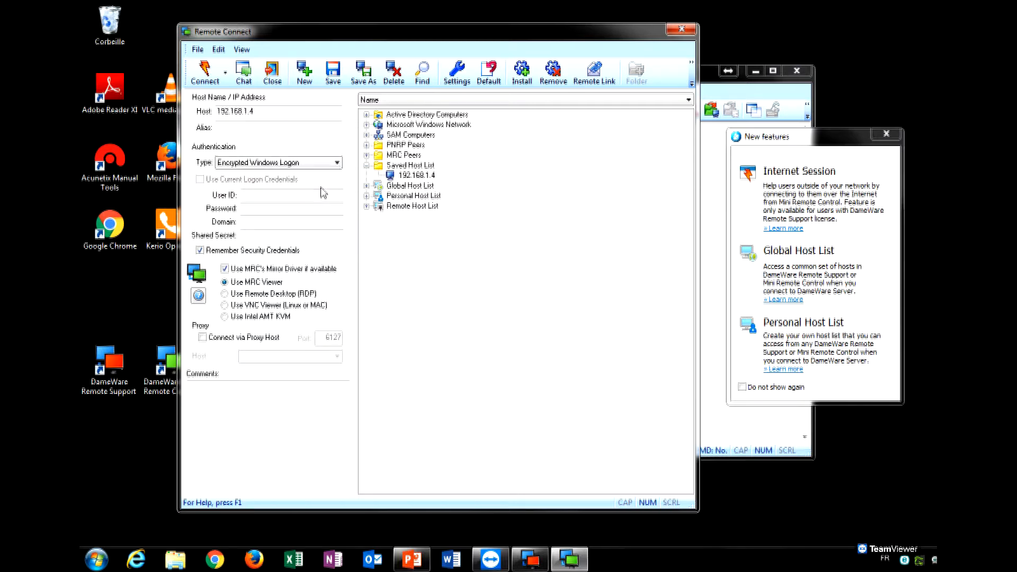
click(323, 164)
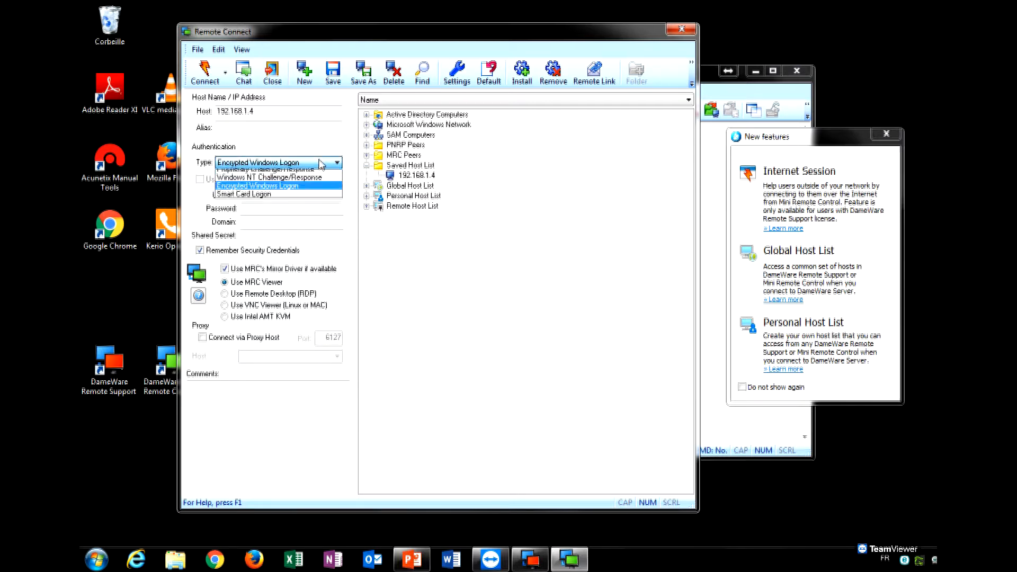
click(322, 191)
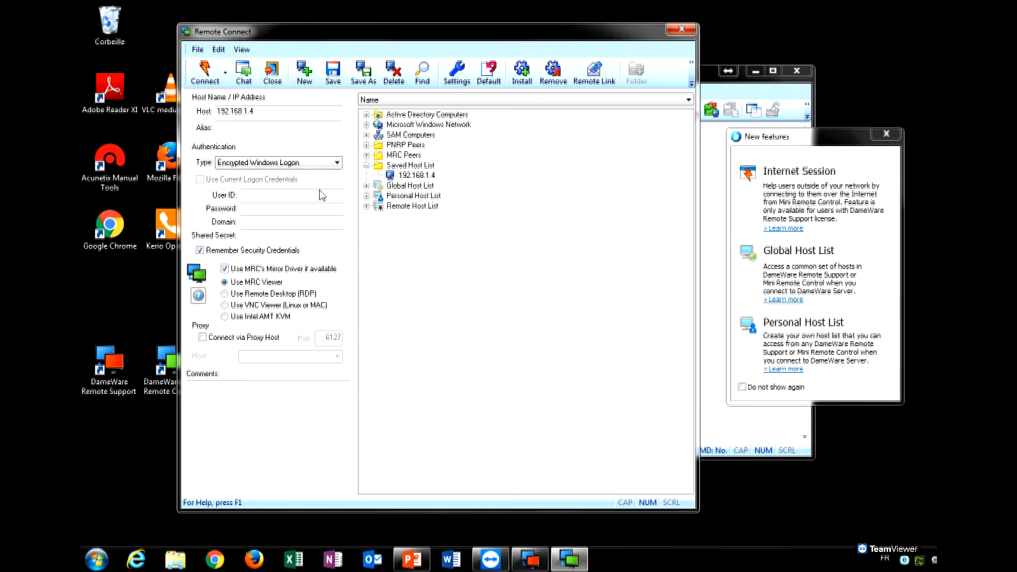
click(324, 164)
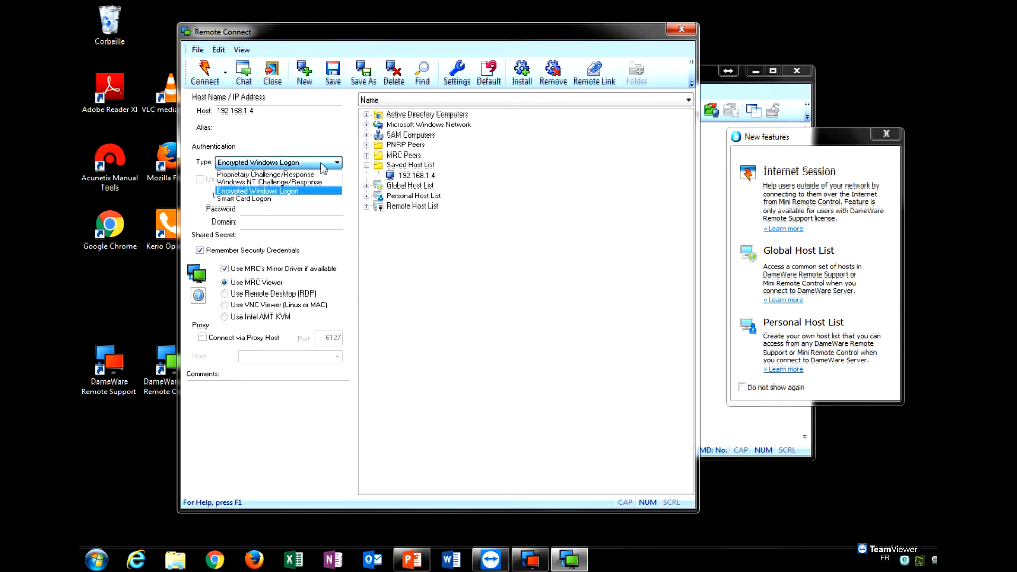
click(313, 200)
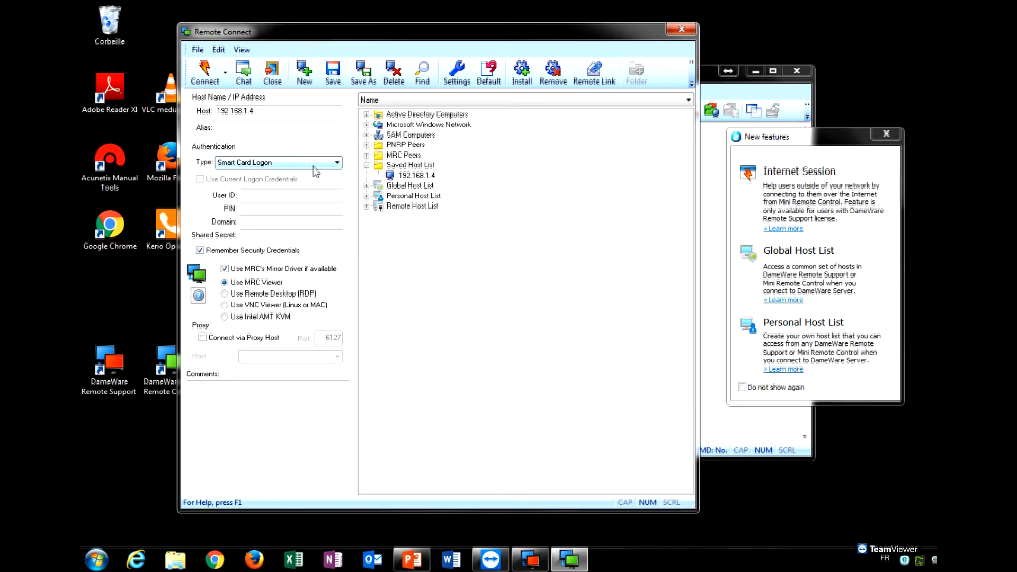
click(314, 164)
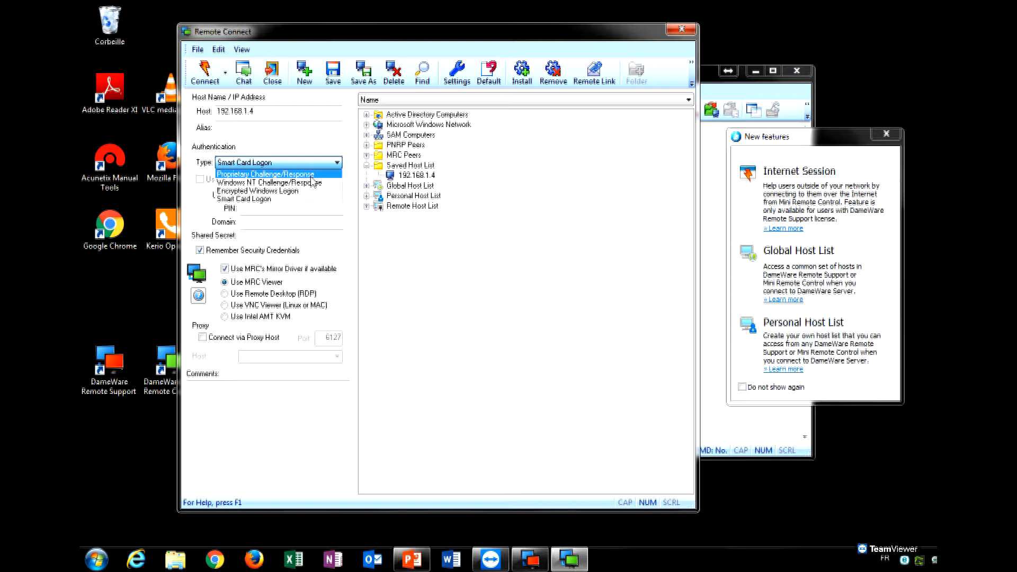
click(313, 174)
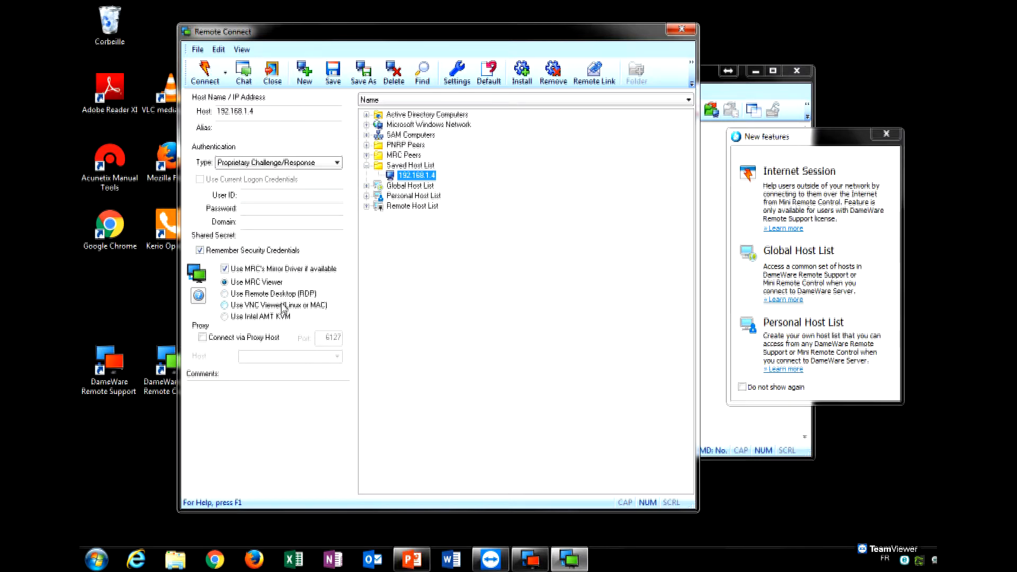
click(225, 305)
click(225, 316)
click(226, 305)
click(225, 294)
click(225, 283)
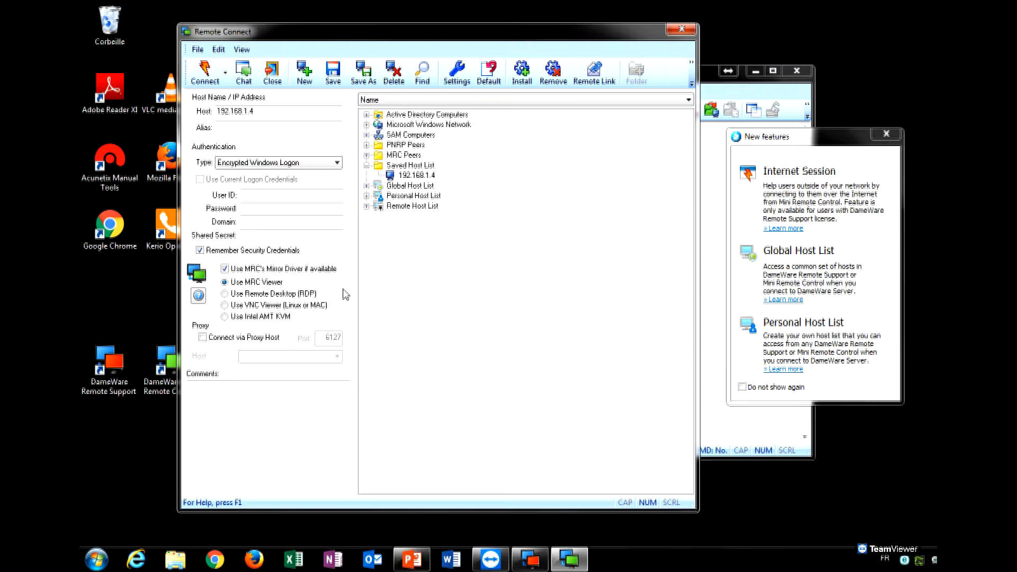
click(224, 295)
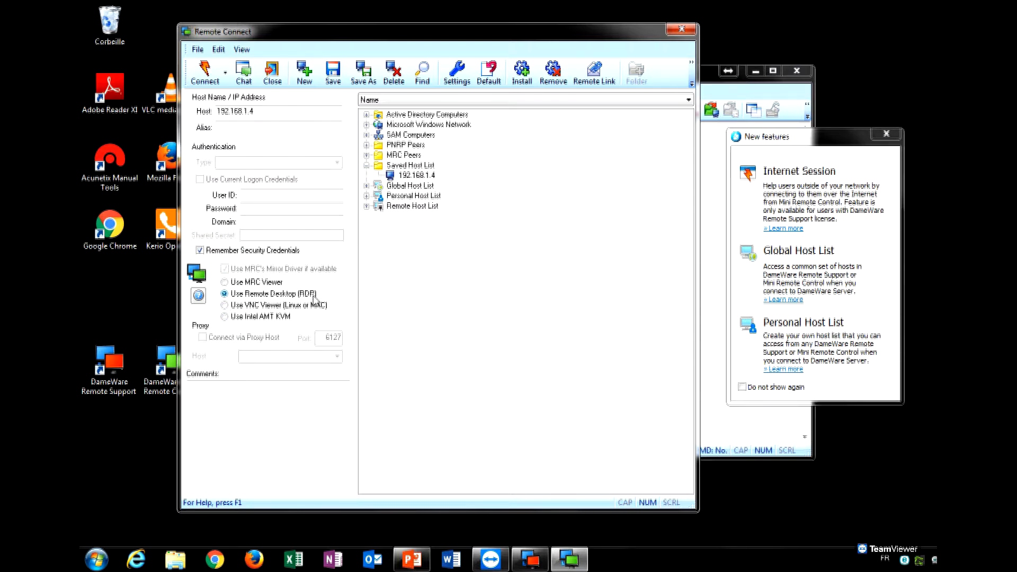
click(225, 306)
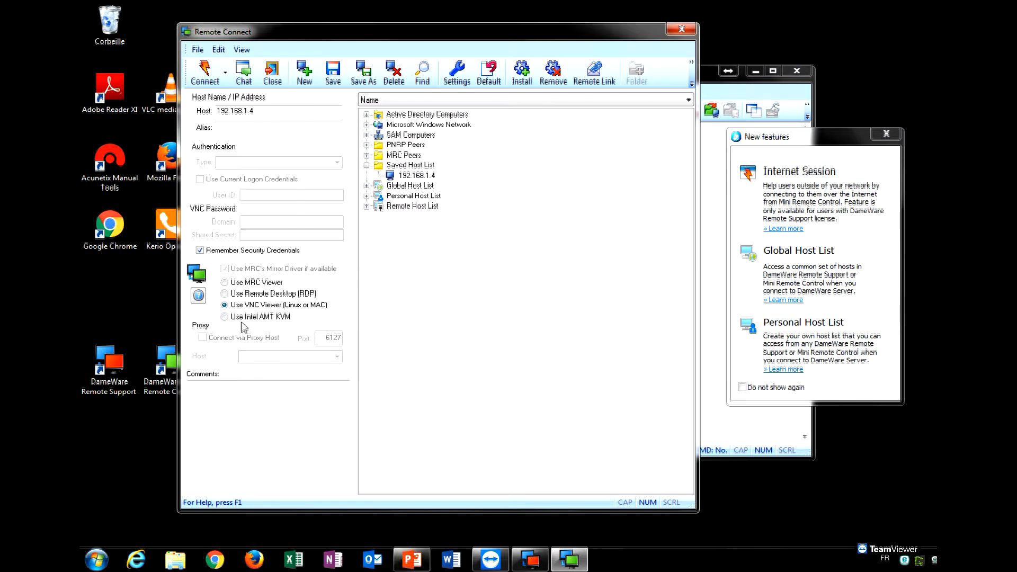
click(225, 317)
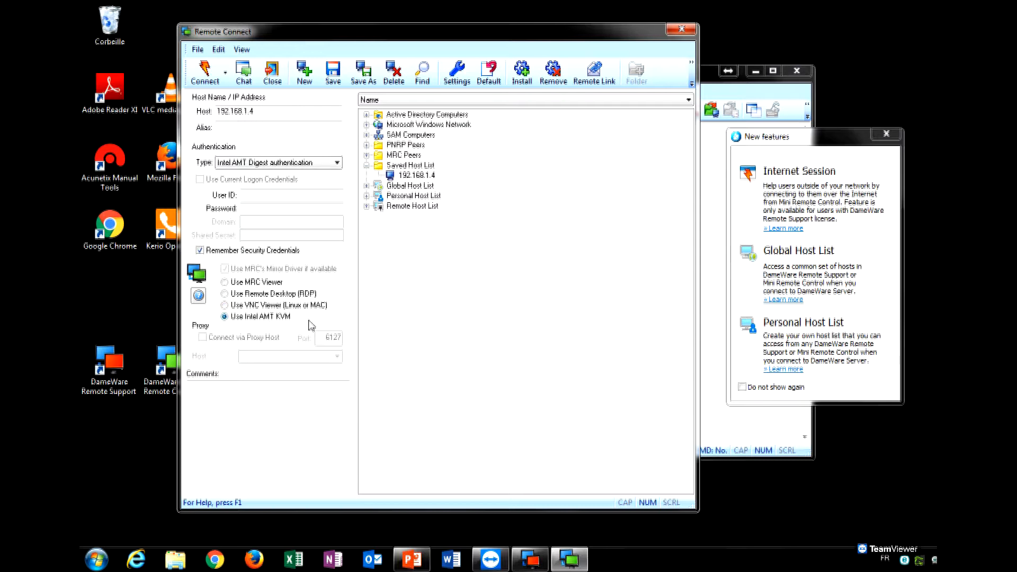
mouse_move(276, 311)
click(230, 283)
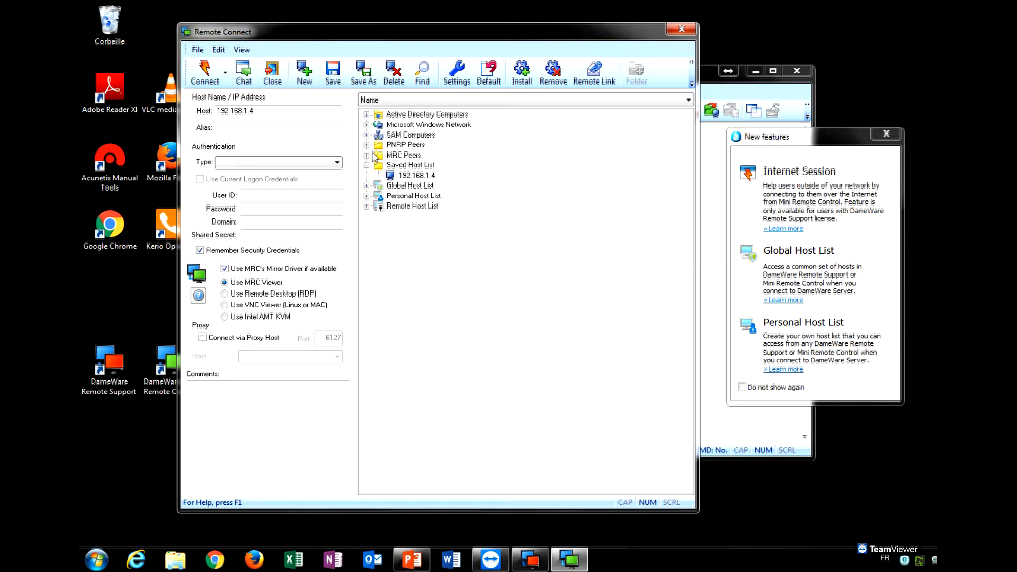
Expand Active Directory Computers and SRVAD.sienerinformatique.com, declining to save the 192.168.1.4 changes.
click(367, 115)
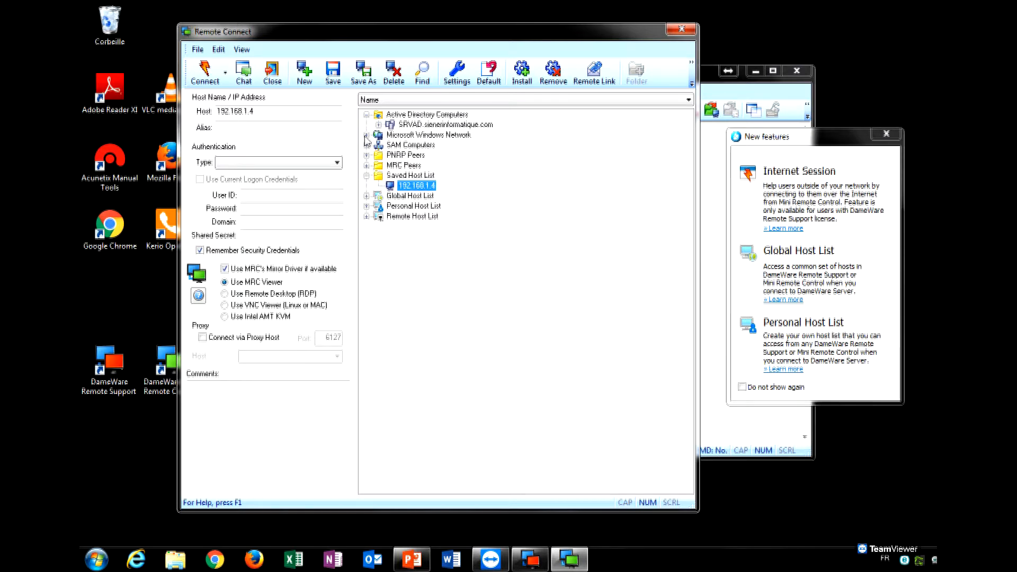
click(366, 114)
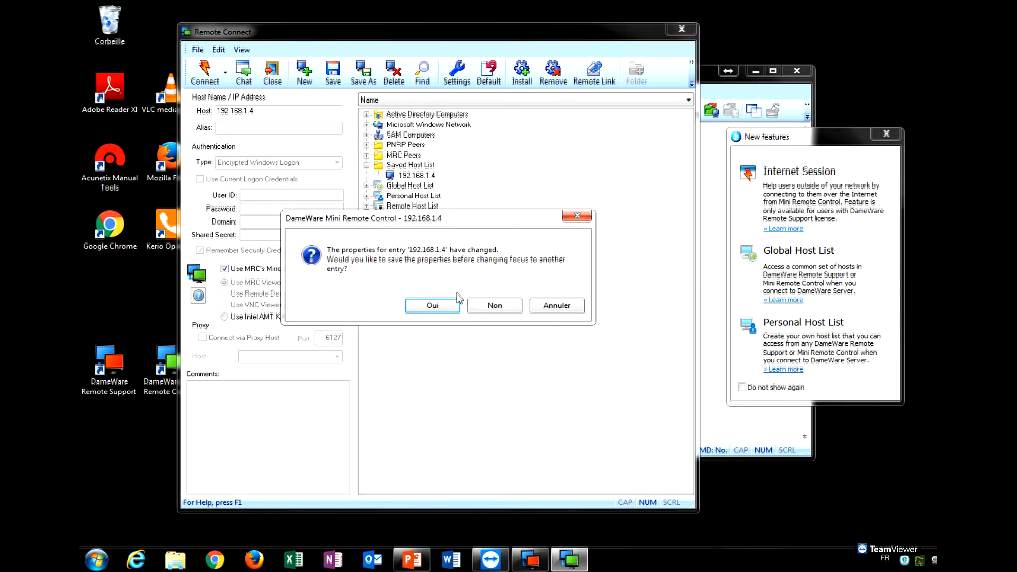
click(574, 305)
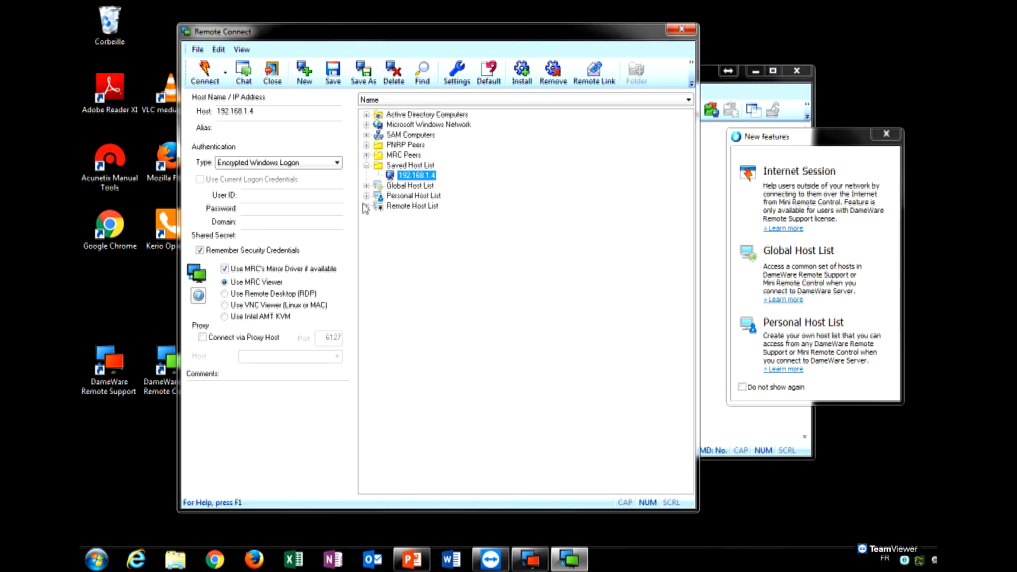
click(524, 302)
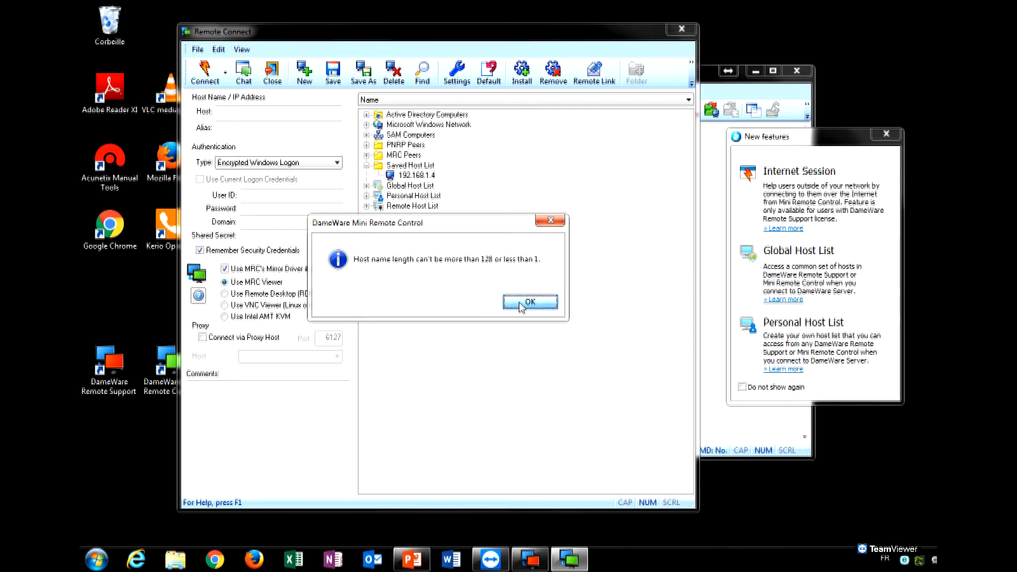
click(367, 115)
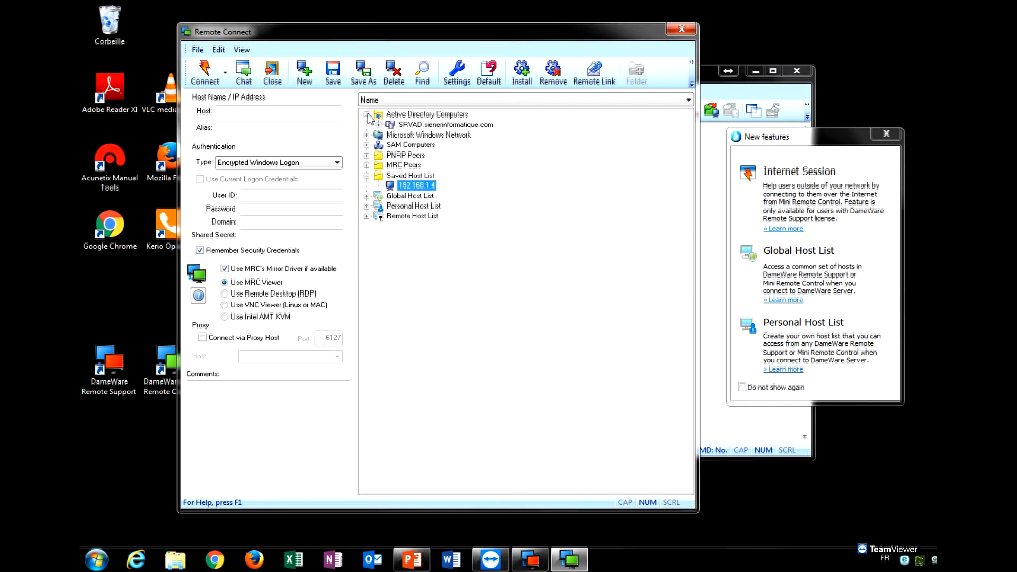
click(432, 130)
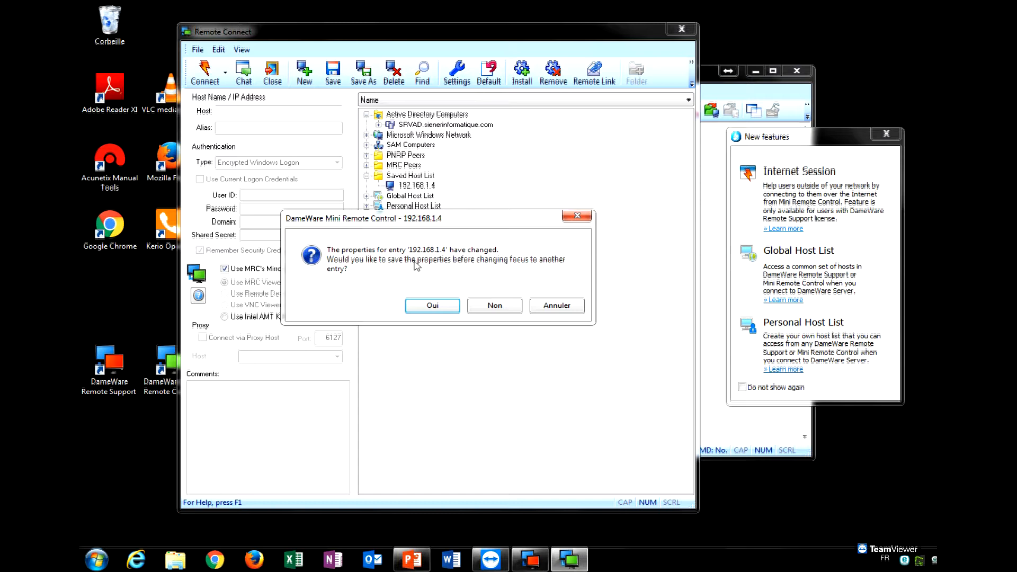
click(494, 306)
click(378, 125)
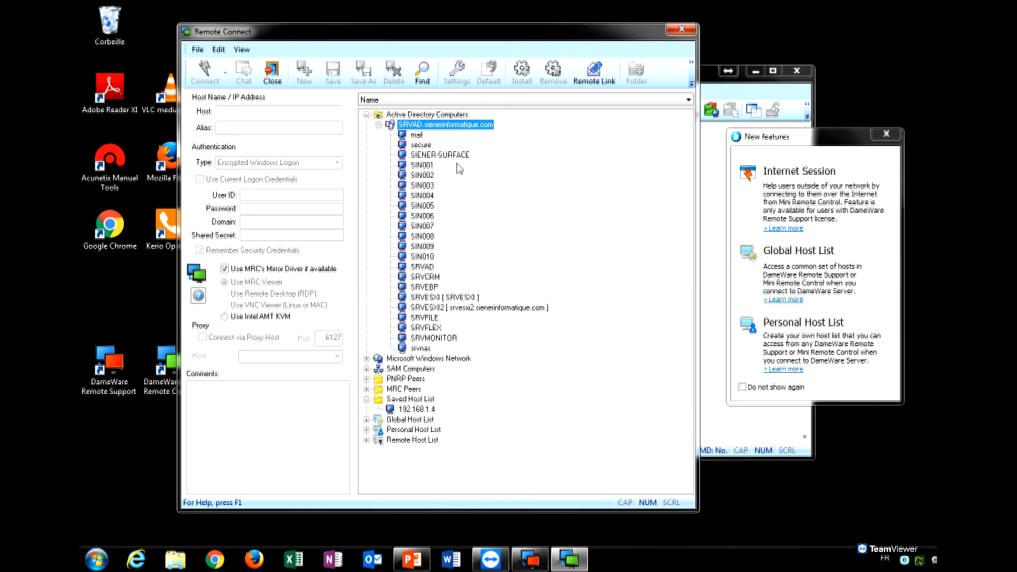
Browse the SRVAD and Microsoft Windows Network > SIENER computer lists.
click(378, 125)
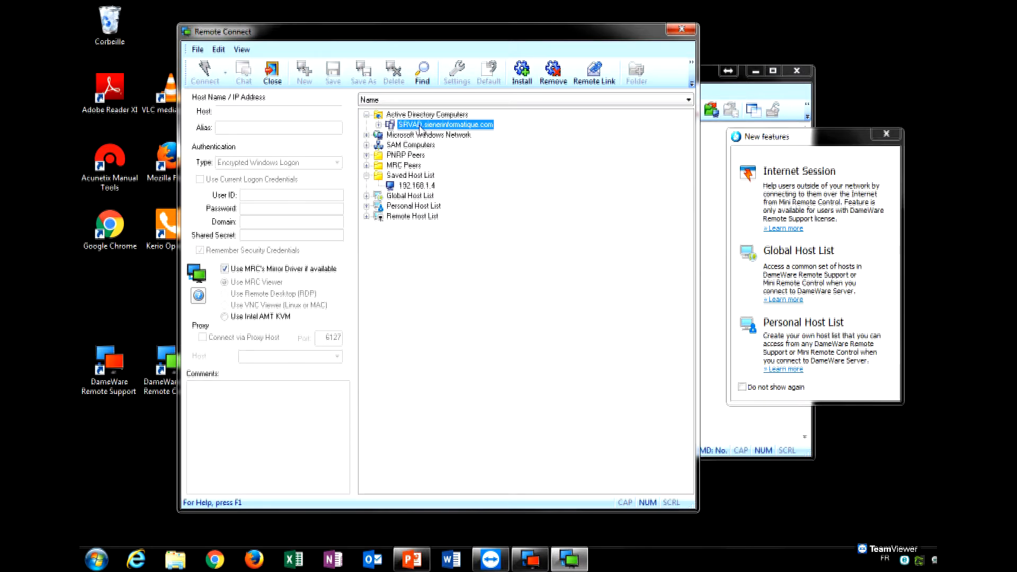
click(379, 126)
click(378, 125)
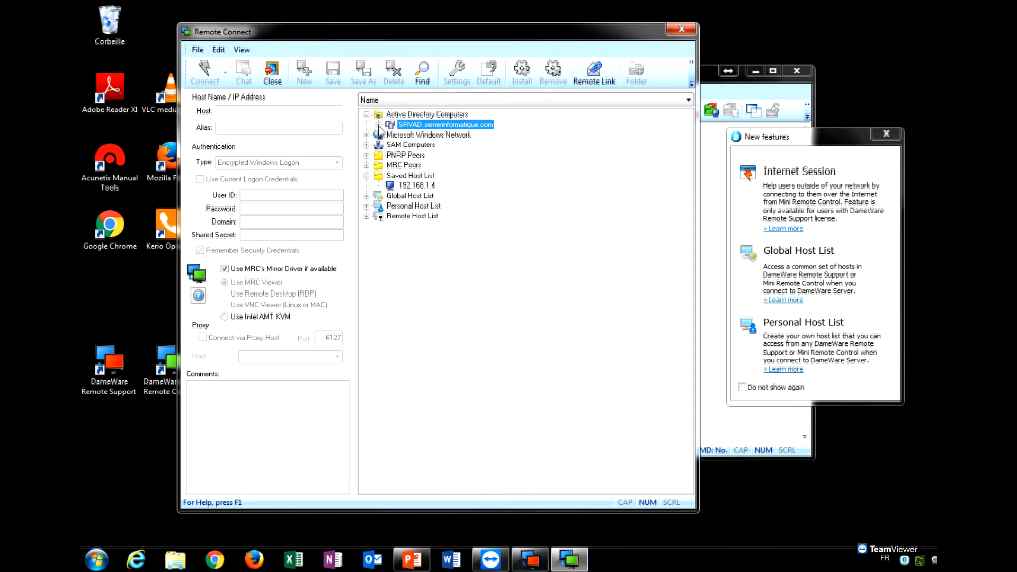
click(366, 115)
click(366, 125)
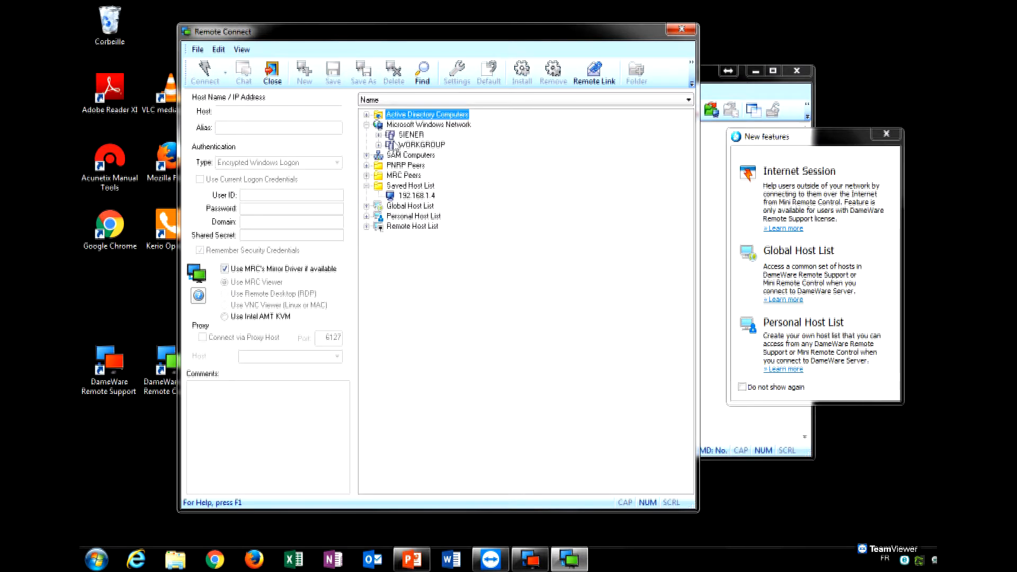
click(401, 126)
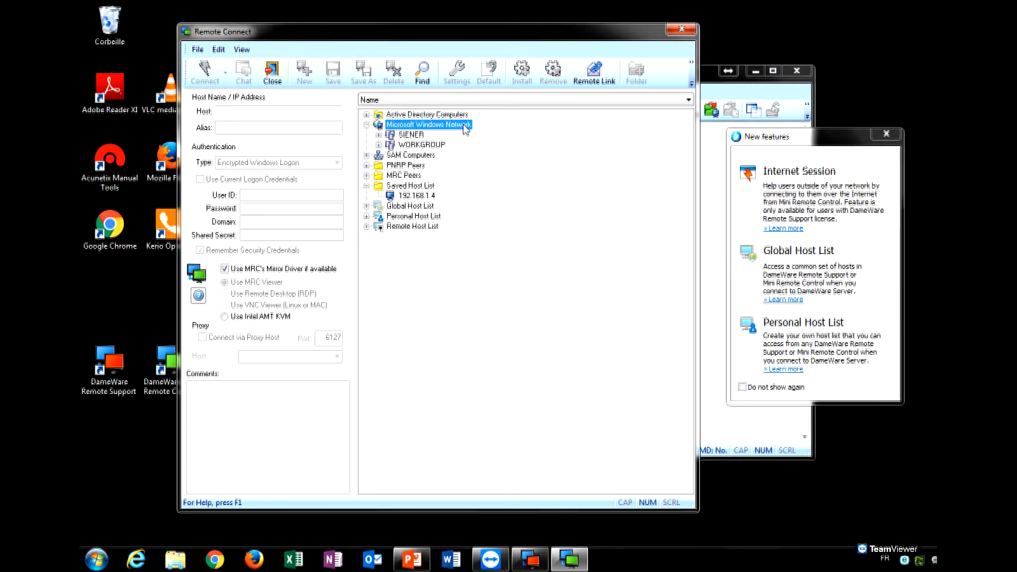
click(421, 135)
click(431, 126)
click(420, 136)
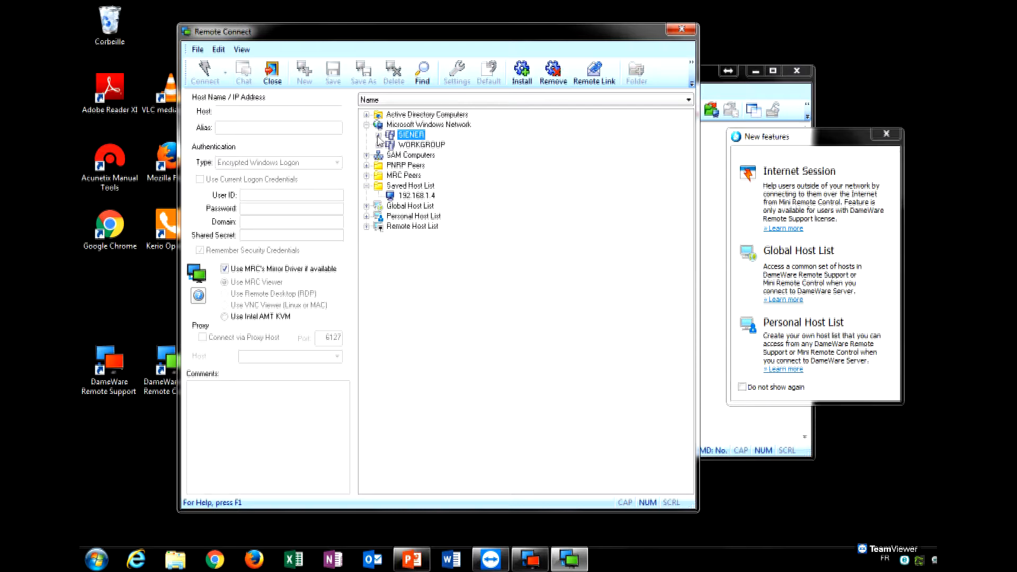
click(378, 136)
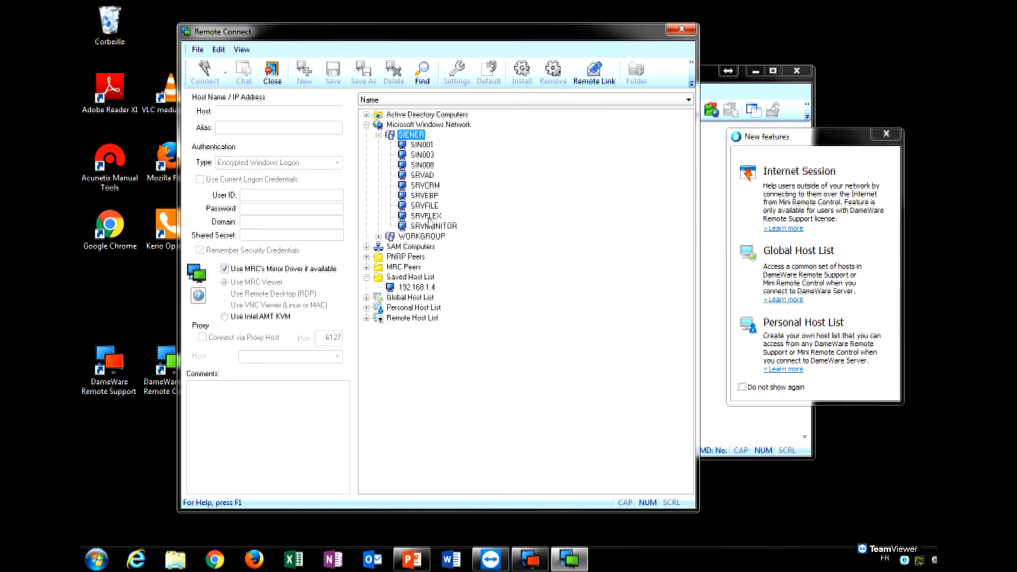
click(379, 136)
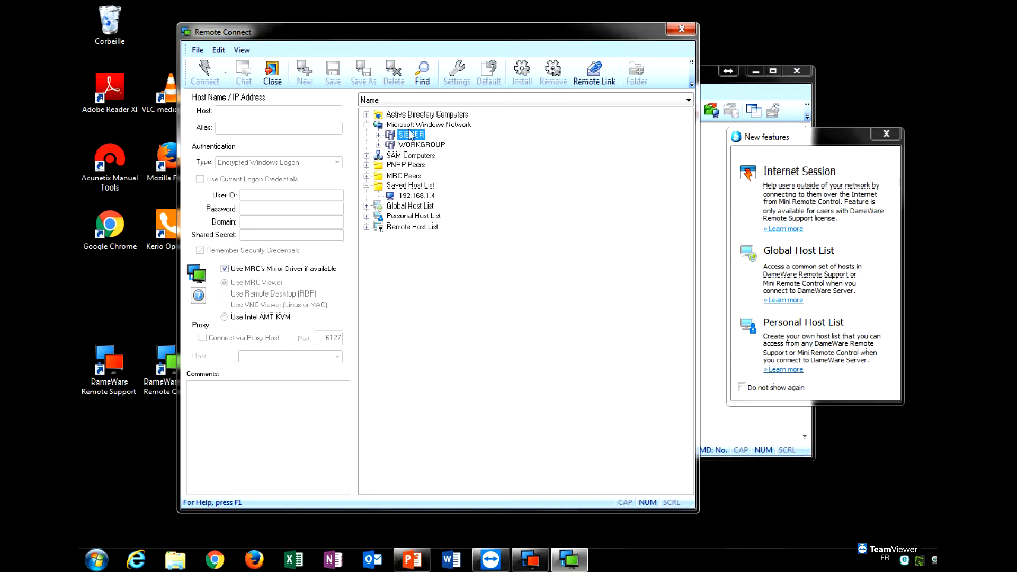
Delete the saved 192.168.1.4 entry from the Saved Host List.
click(413, 176)
click(417, 196)
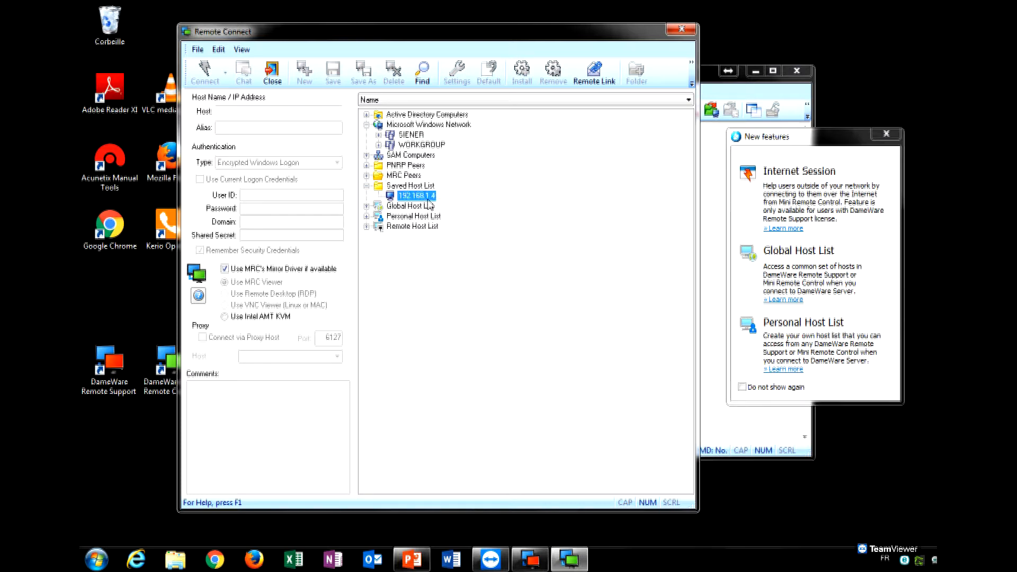
click(411, 185)
click(421, 196)
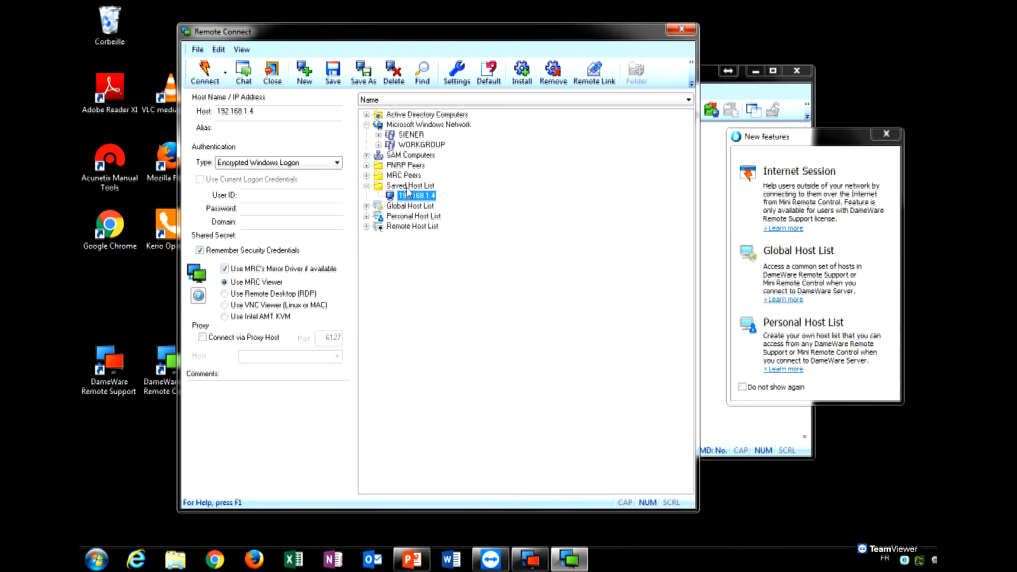
click(411, 186)
click(426, 196)
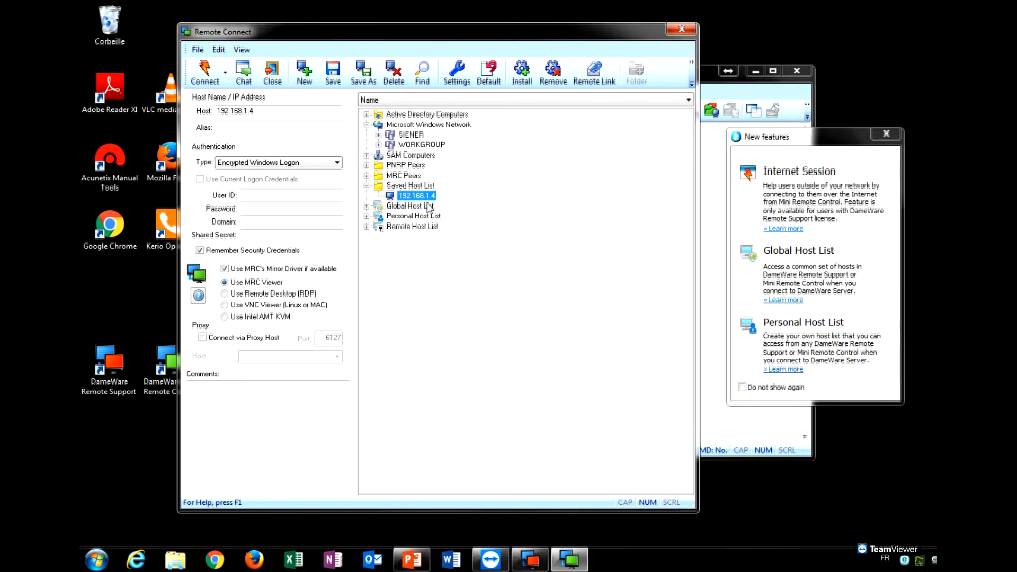
right_click(427, 197)
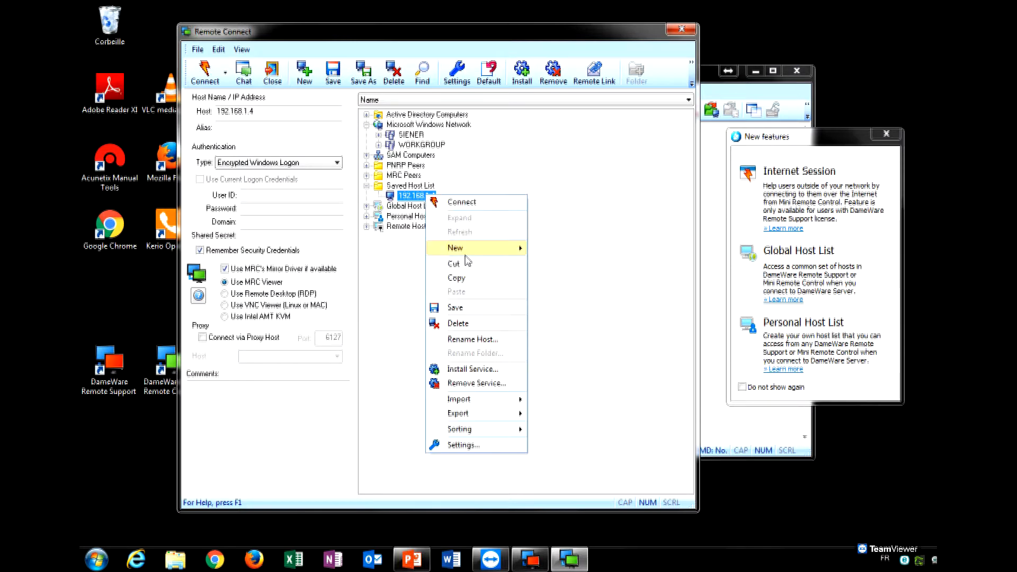
click(472, 323)
click(473, 303)
Pick SIN001 from the SRVAD Active Directory computers as the host.
click(366, 115)
click(423, 127)
click(378, 125)
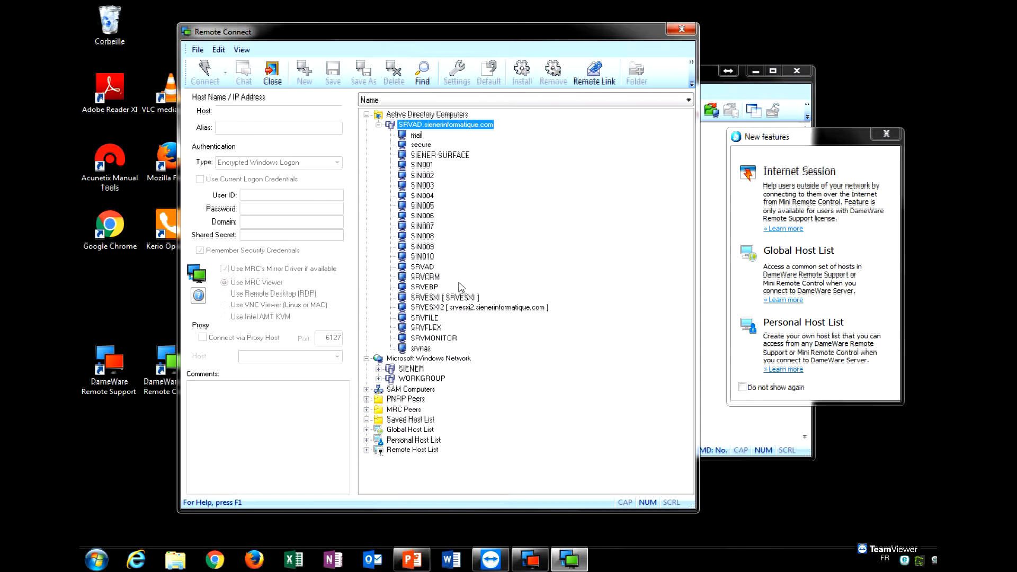
click(423, 166)
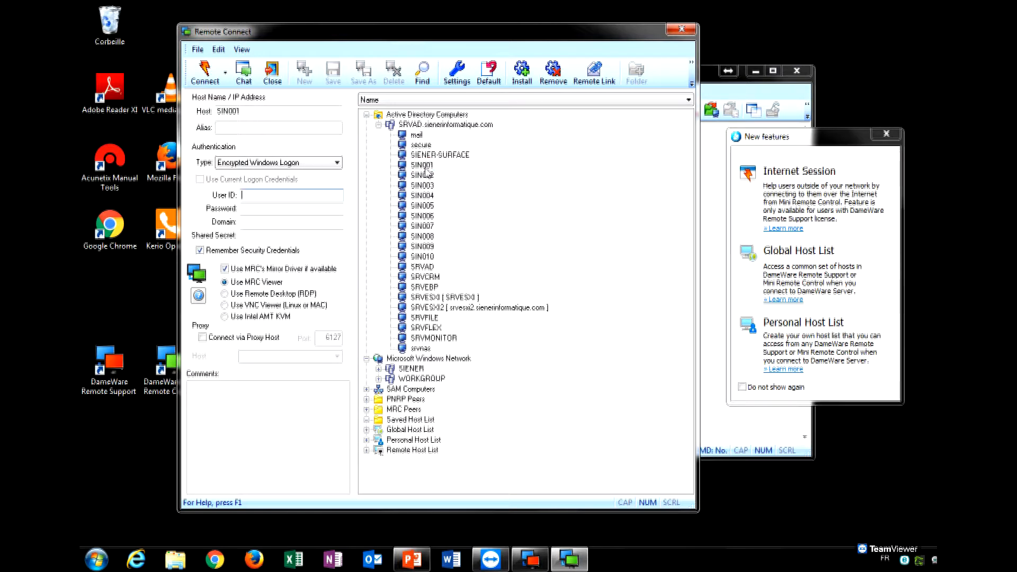
Start connecting to SIN001 from its context menu, dismissing the missing User ID warning.
right_click(426, 168)
click(458, 176)
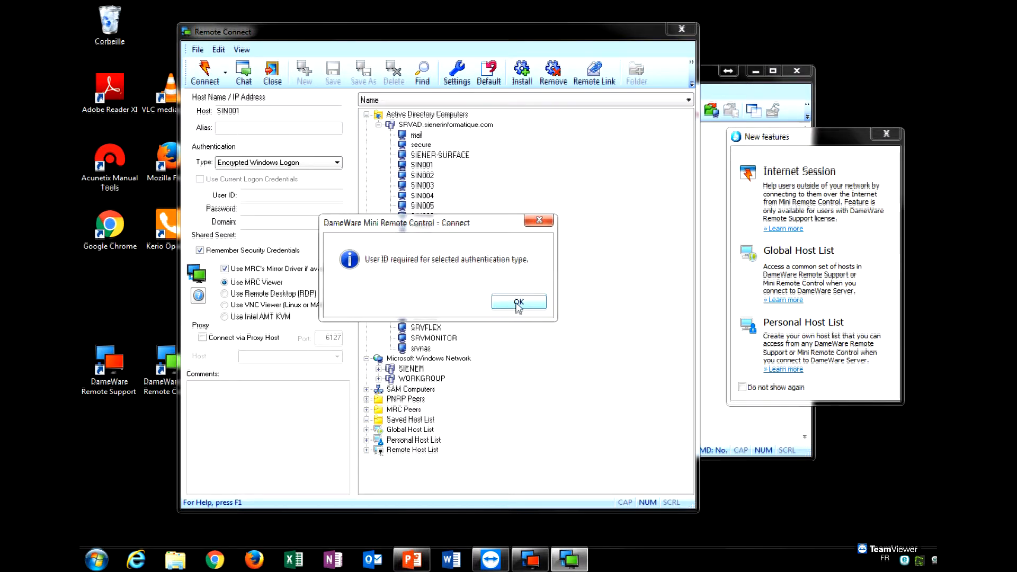
click(519, 303)
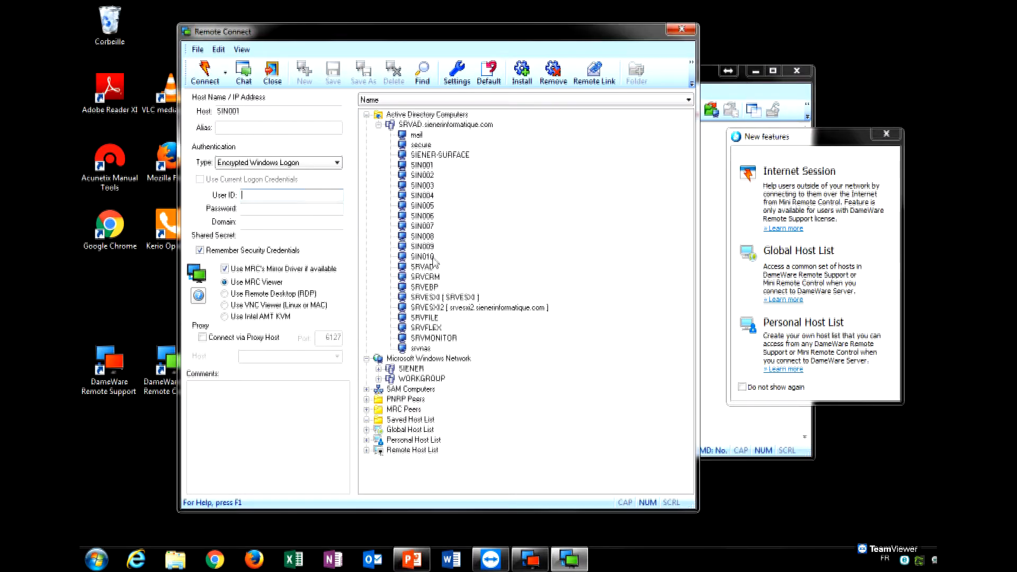
Fill in the administrator user ID, password and domain SIENERIN, then connect.
click(280, 206)
text(••)
key(BackSpace)
key(Tab)
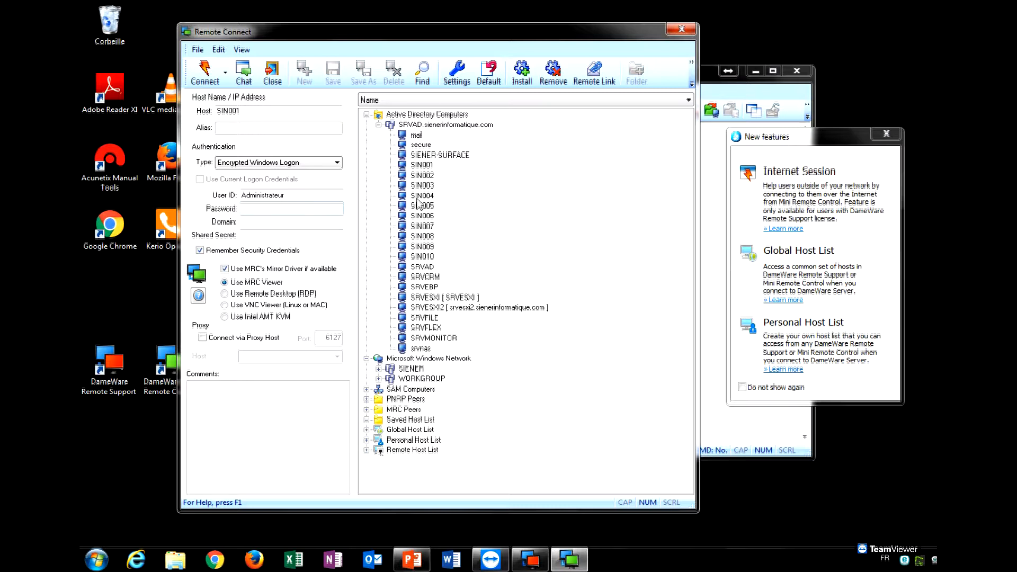
text(●●●●●●●●●●●●)
key(Tab)
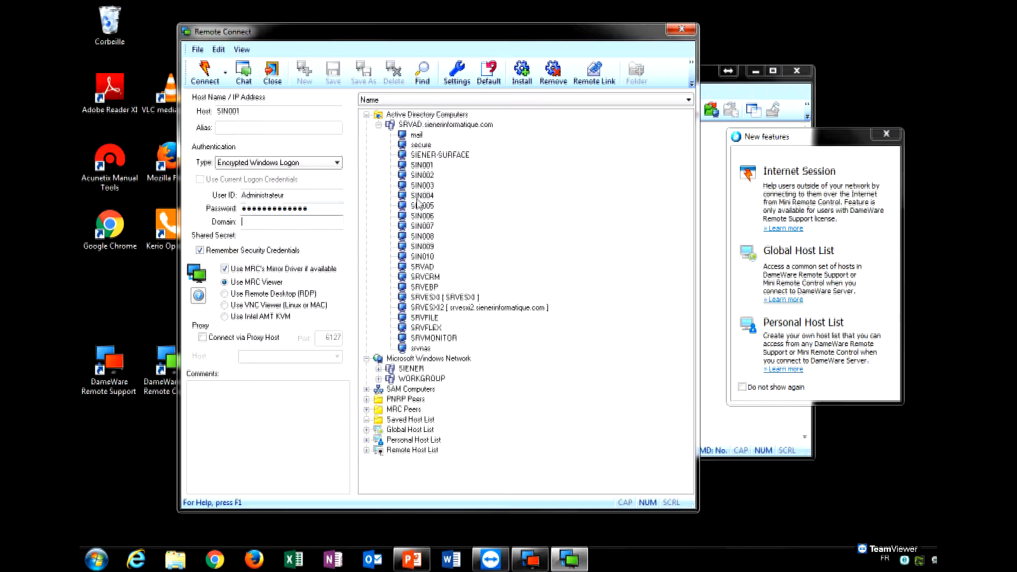
text(SIENERIN)
click(203, 78)
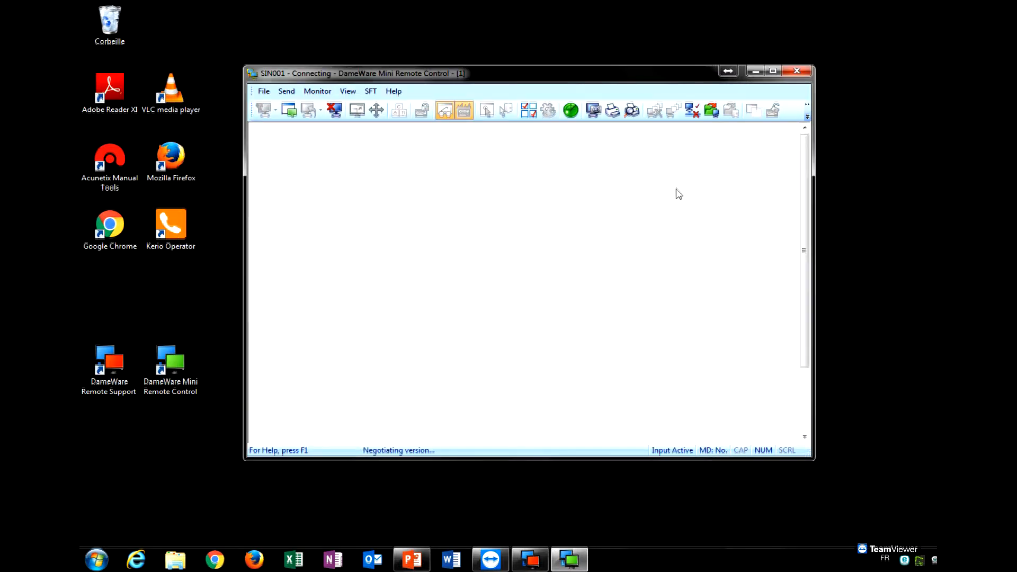
Maximize and restore the SIN001 session window, look through its menus, then minimize it.
click(773, 71)
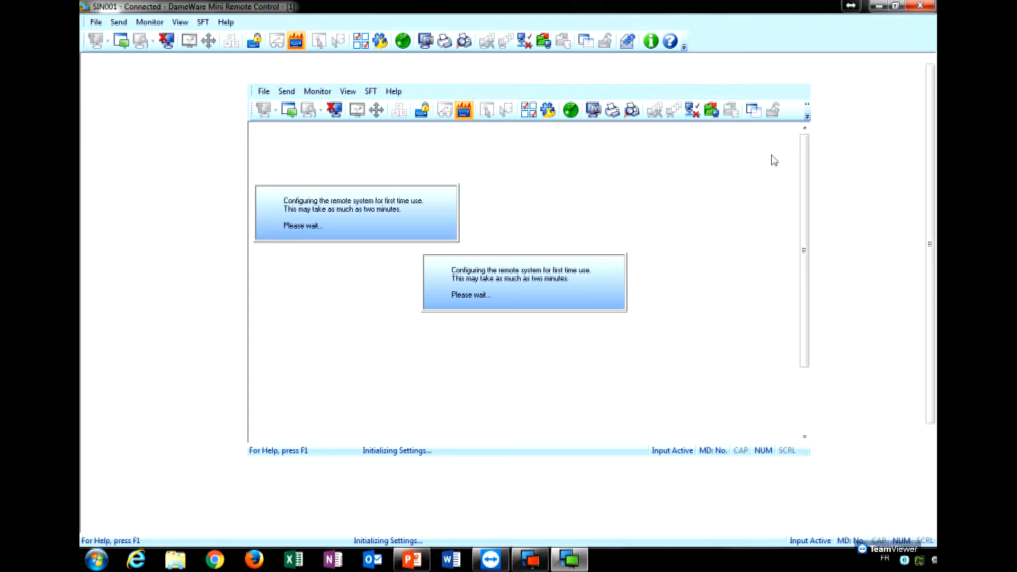
click(897, 6)
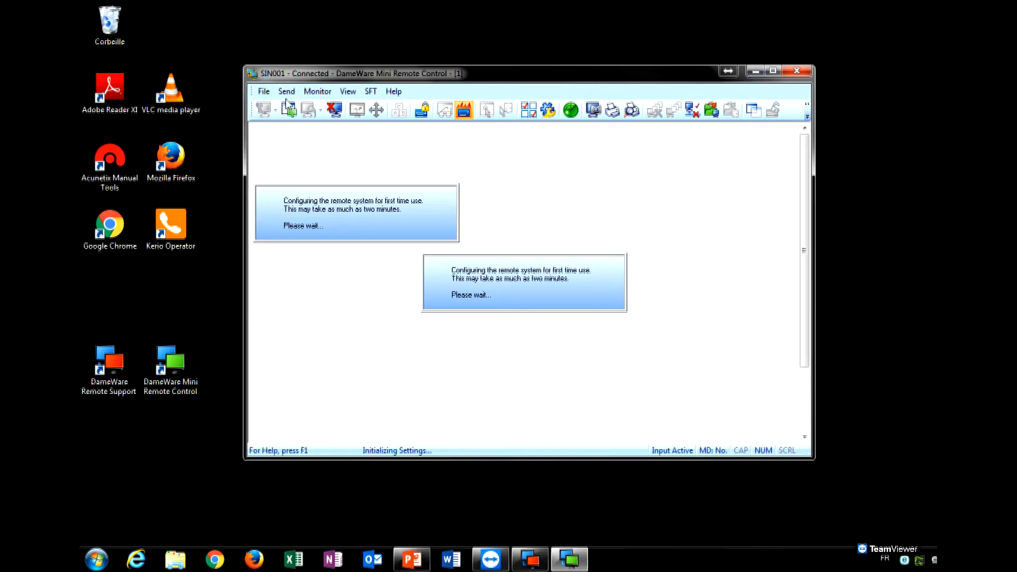
click(264, 91)
mouse_move(287, 91)
click(394, 64)
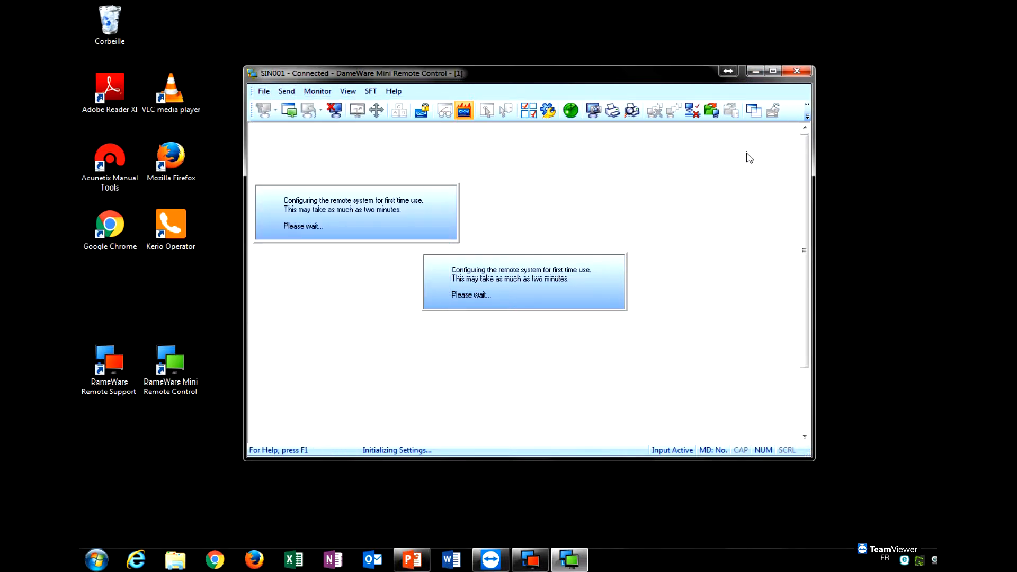
click(756, 72)
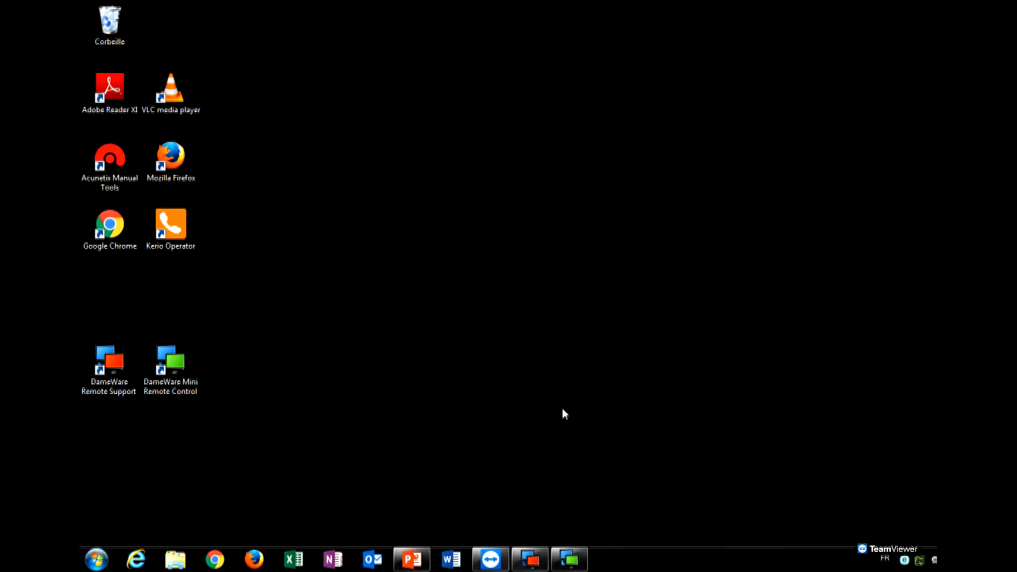
Scroll through all programs in the Start menu, then return to the SIN001 window.
click(97, 560)
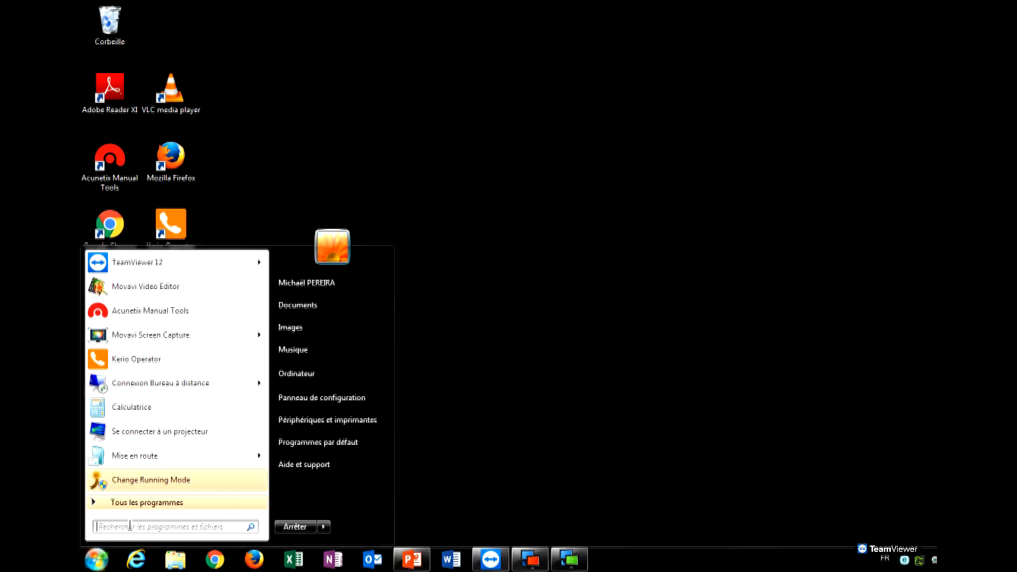
click(164, 498)
scroll(207, 392, down, 3)
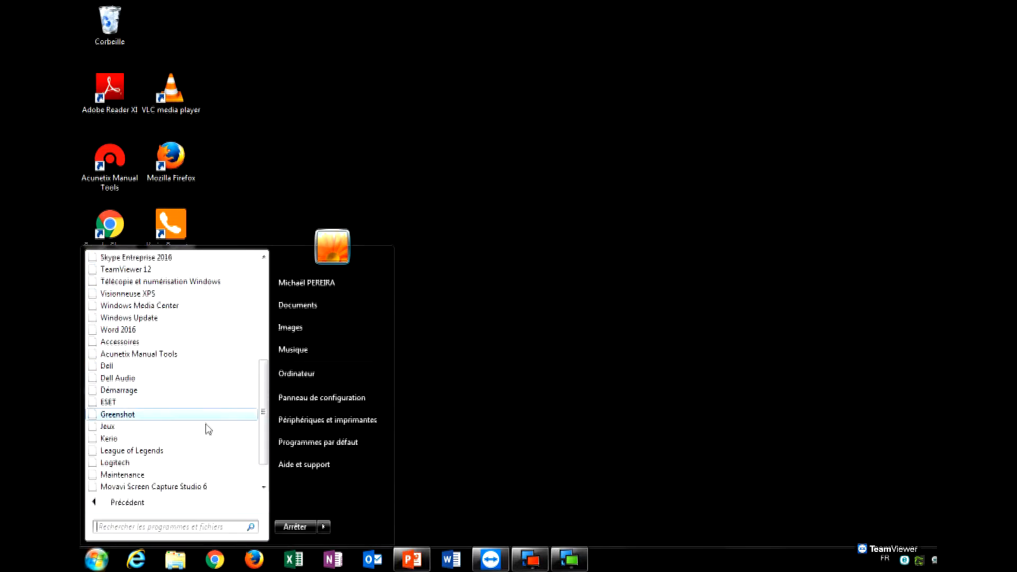
scroll(210, 432, down, 1)
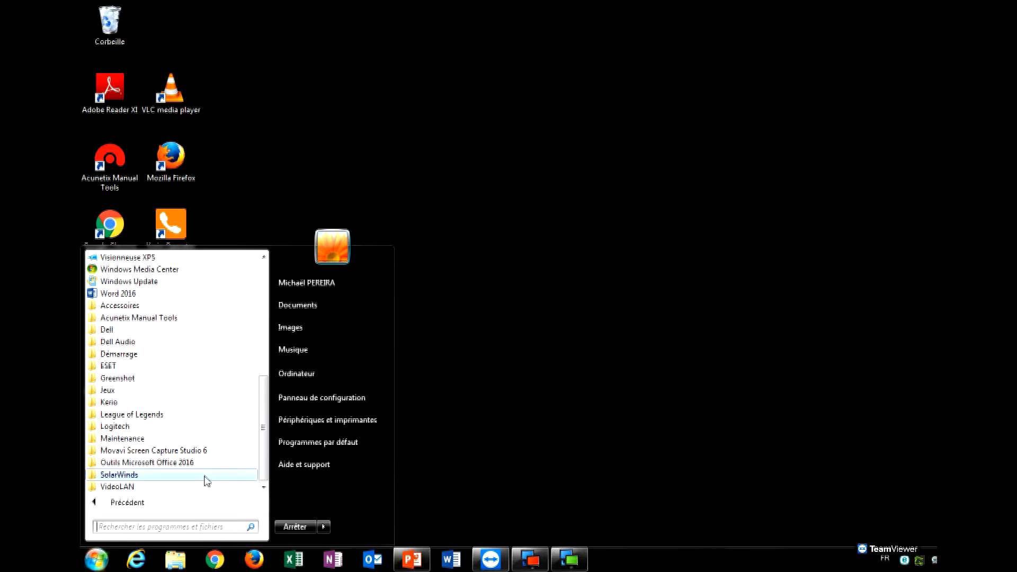
click(485, 426)
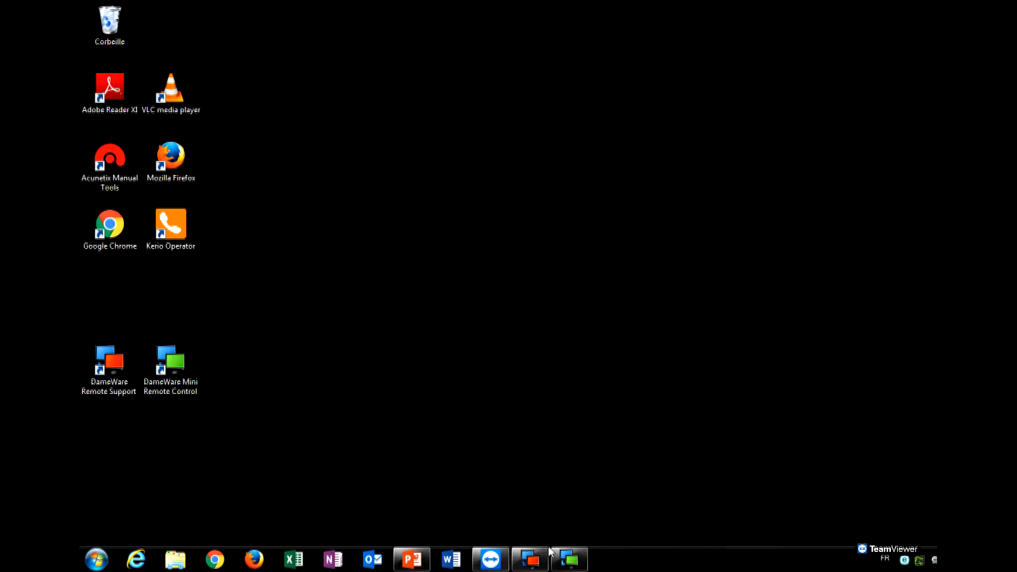
click(568, 559)
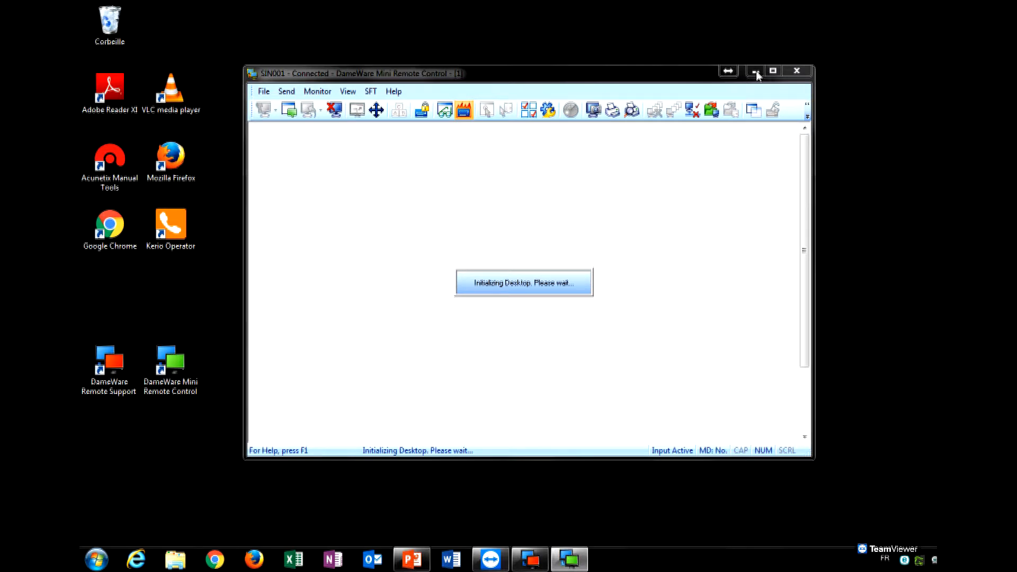
Launch Mini Remote Control Client Agent MSI Builder from SolarWinds > DameWare Remote Support.
click(97, 560)
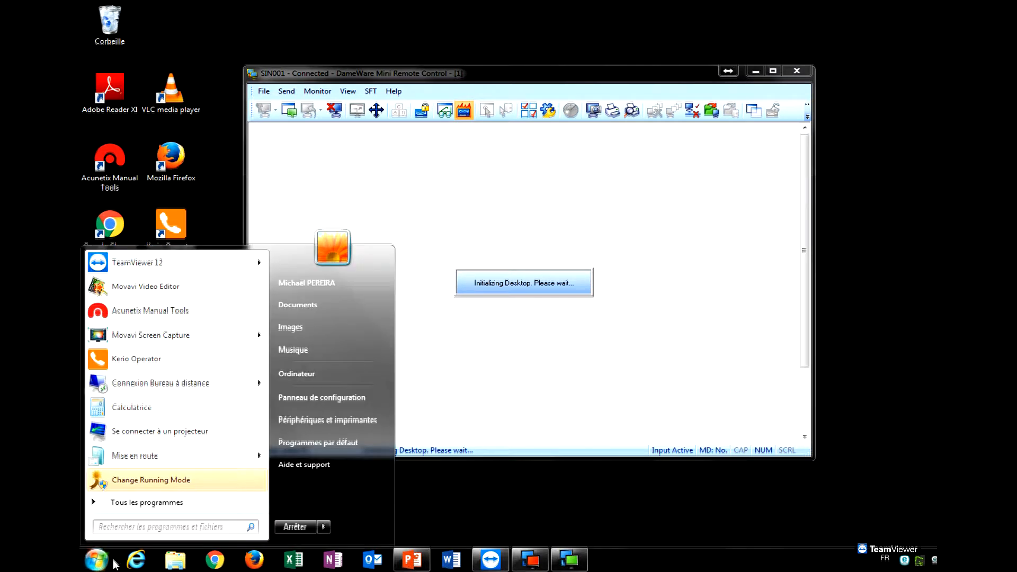
click(200, 508)
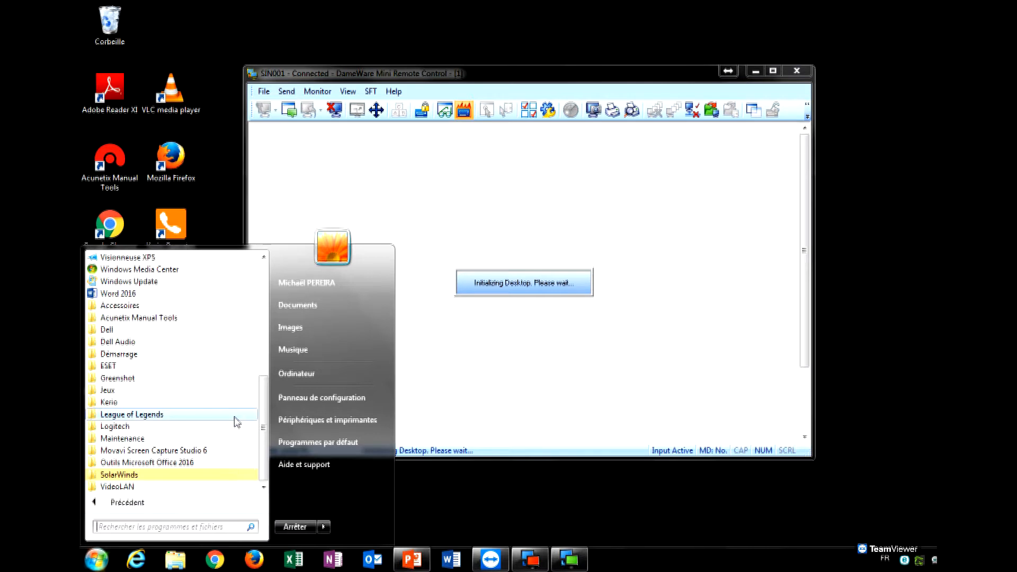
click(158, 482)
click(159, 414)
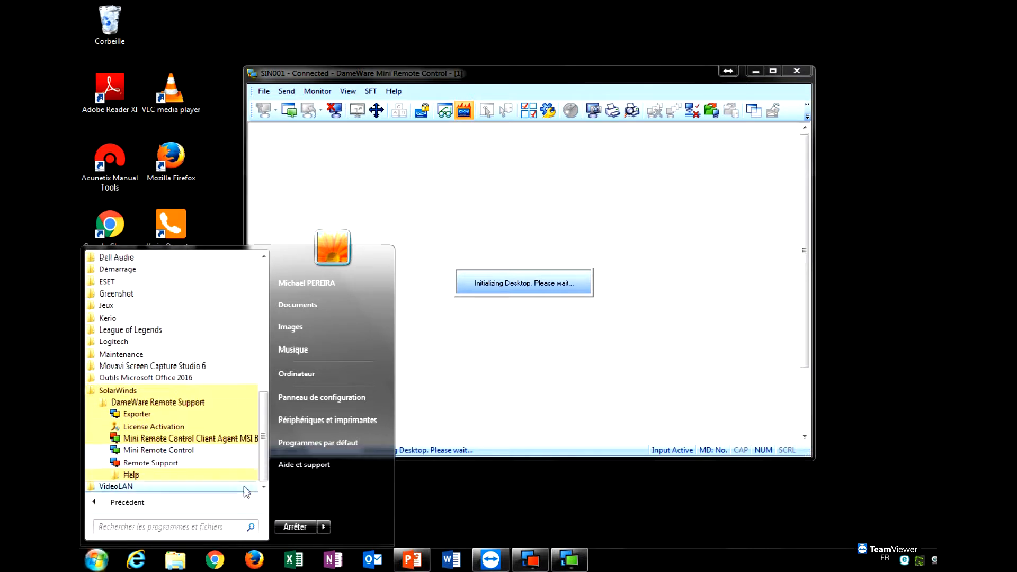
click(225, 440)
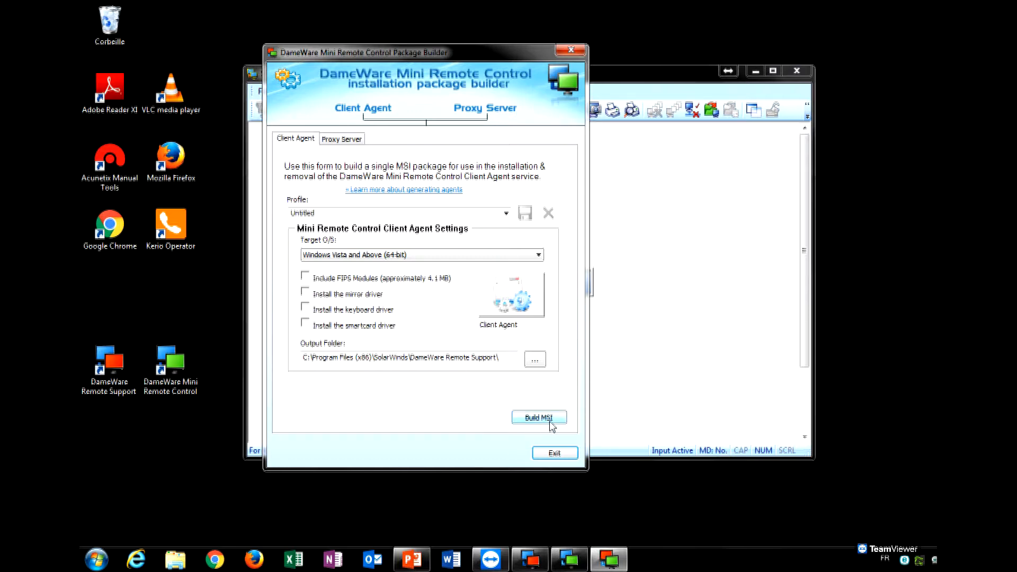
Set the output folder to Bureau (Desktop) and build the client agent MSI.
drag(504, 357, 292, 360)
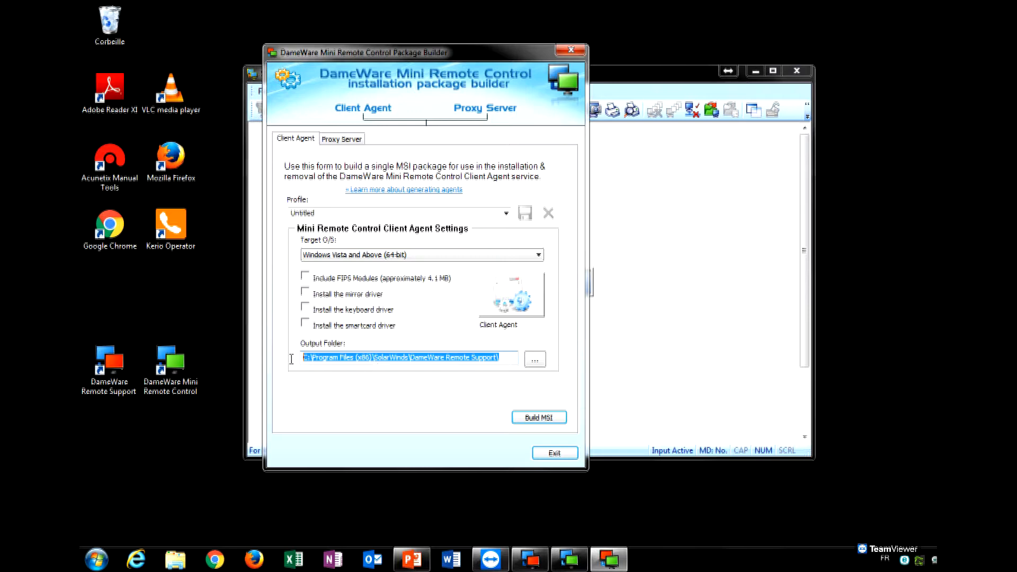
click(407, 360)
click(535, 360)
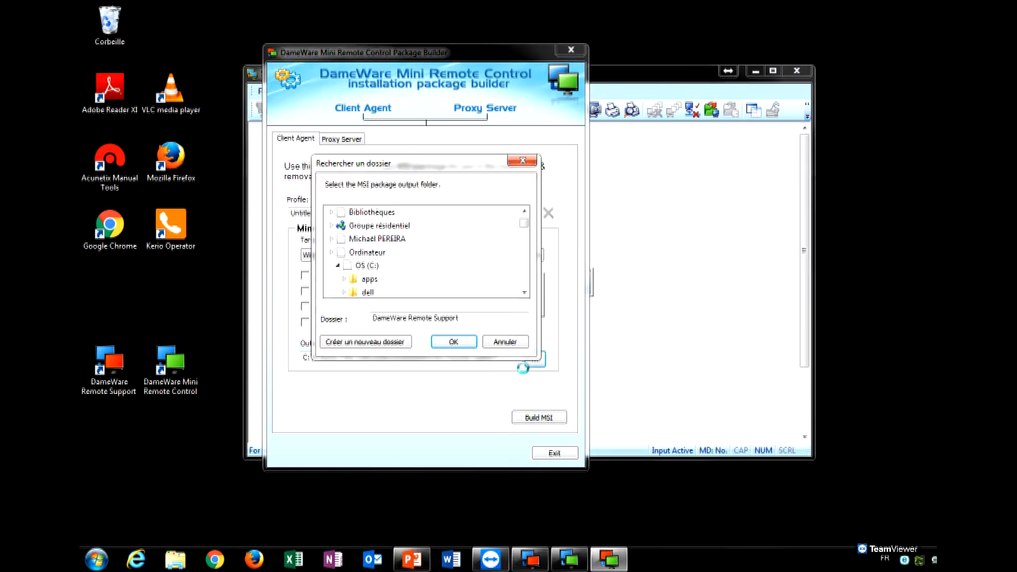
click(469, 345)
click(549, 421)
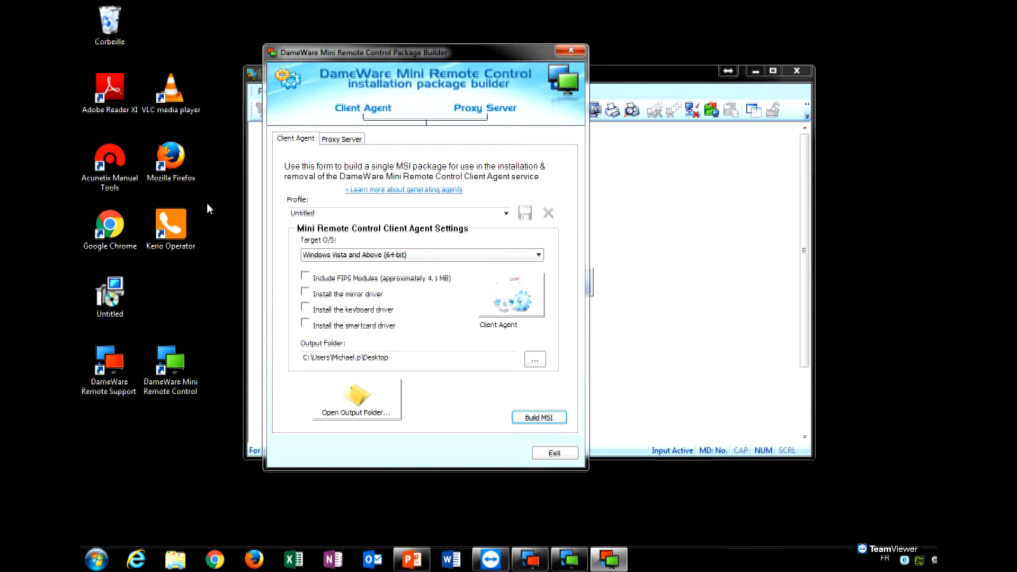
Move the new Untitled package icon to the desktop's lower left and return to the builder.
drag(135, 300, 144, 522)
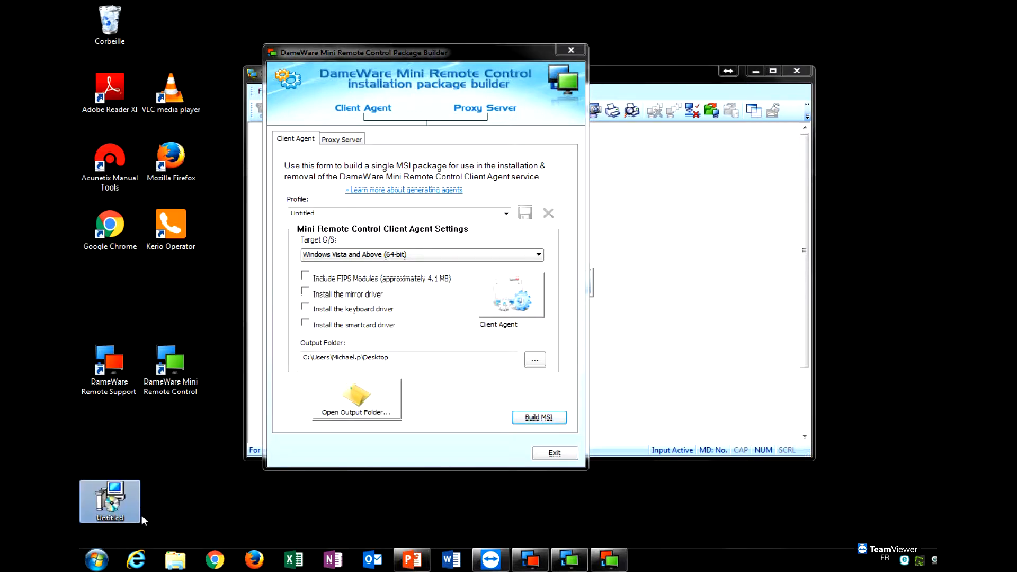
click(181, 512)
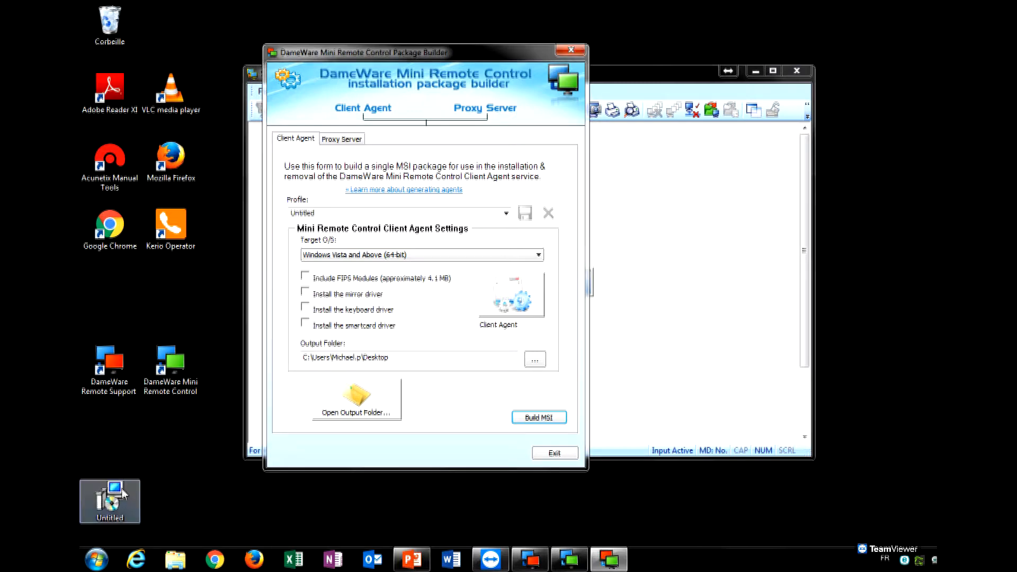
click(488, 409)
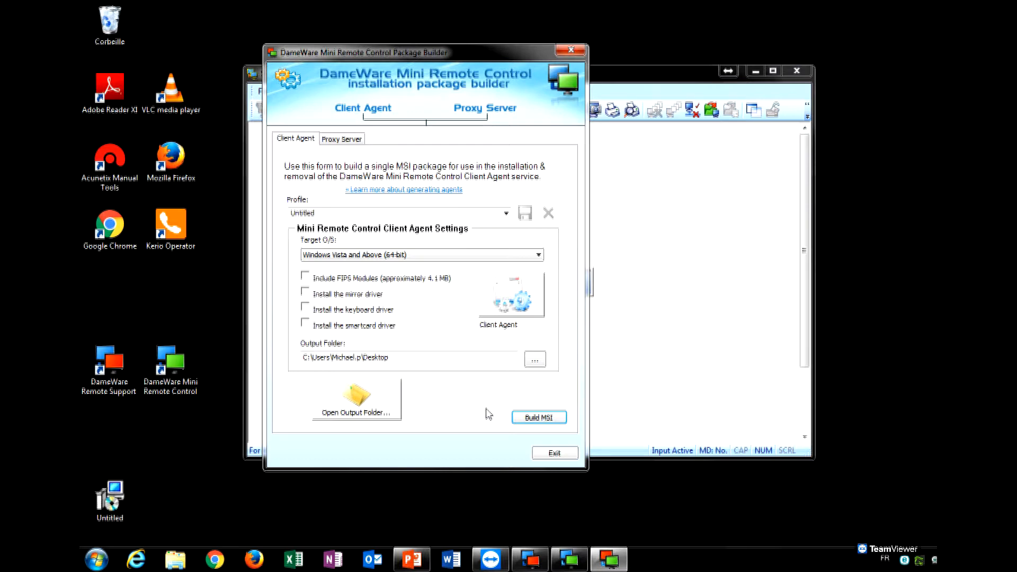
Enable Proprietary Challenge/Response in the client agent properties with a user ID and password.
click(521, 307)
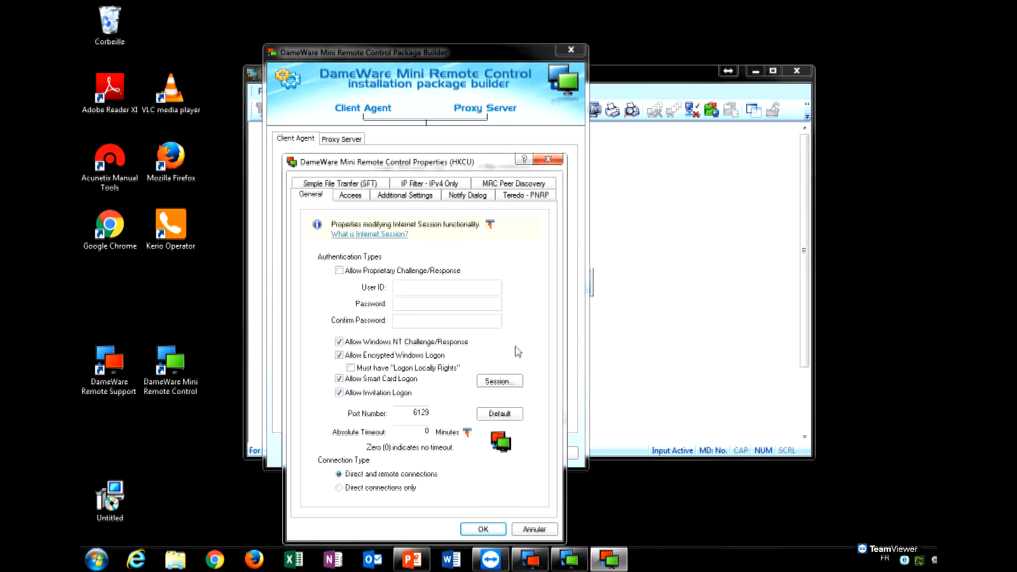
drag(447, 165, 376, 92)
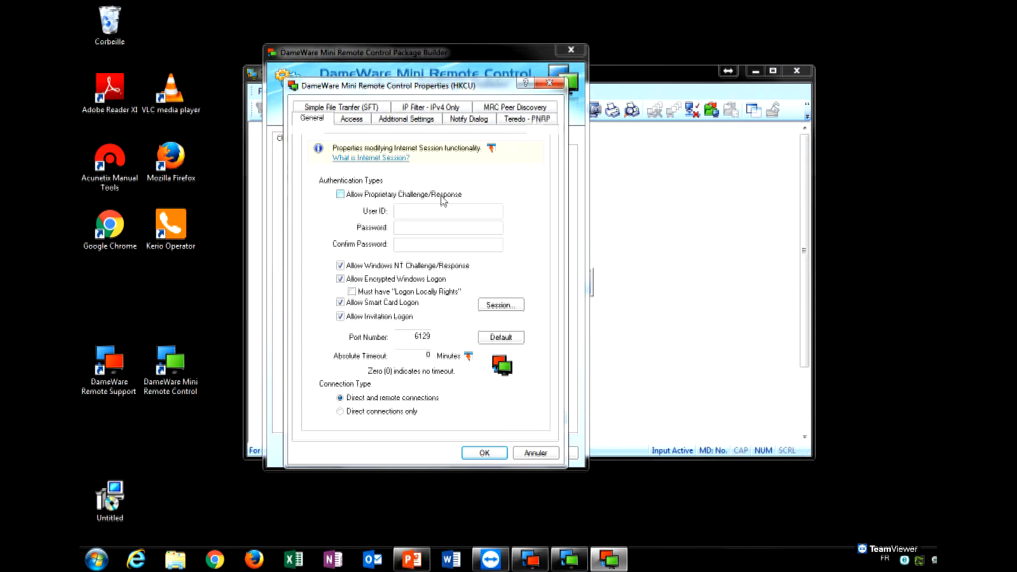
click(443, 196)
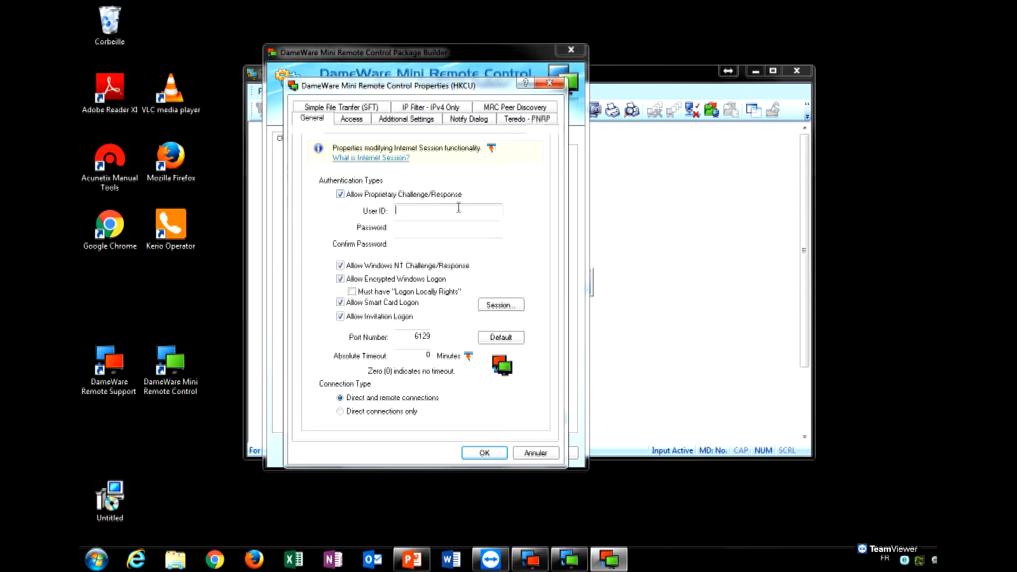
click(498, 210)
text(dameware)
key(Tab)
text(dameware)
key(Tab)
text(dameware)
click(466, 227)
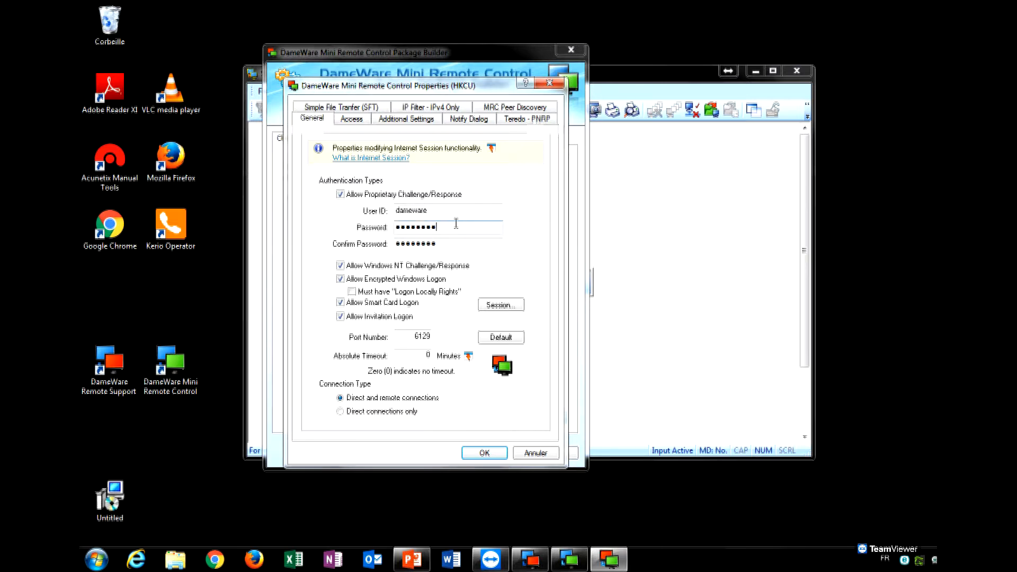
click(450, 210)
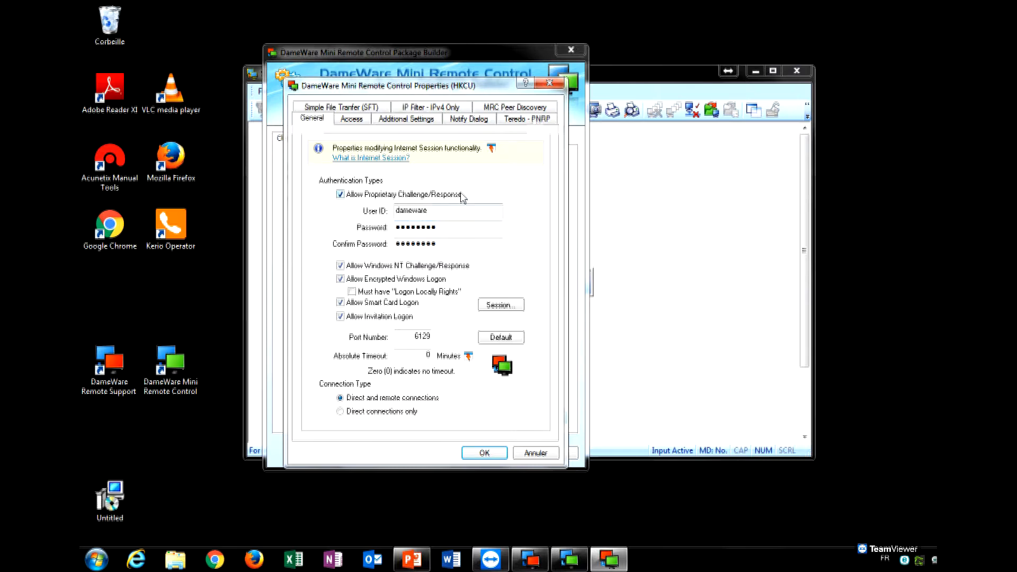
Close the Remote Support processes window and show the properties dialog's Access settings.
key(Return)
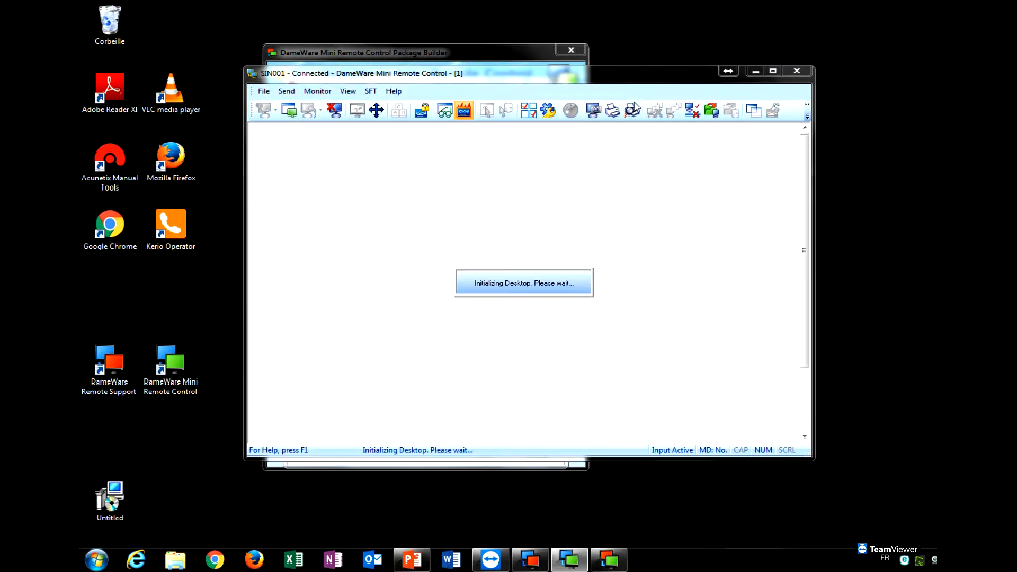
click(609, 560)
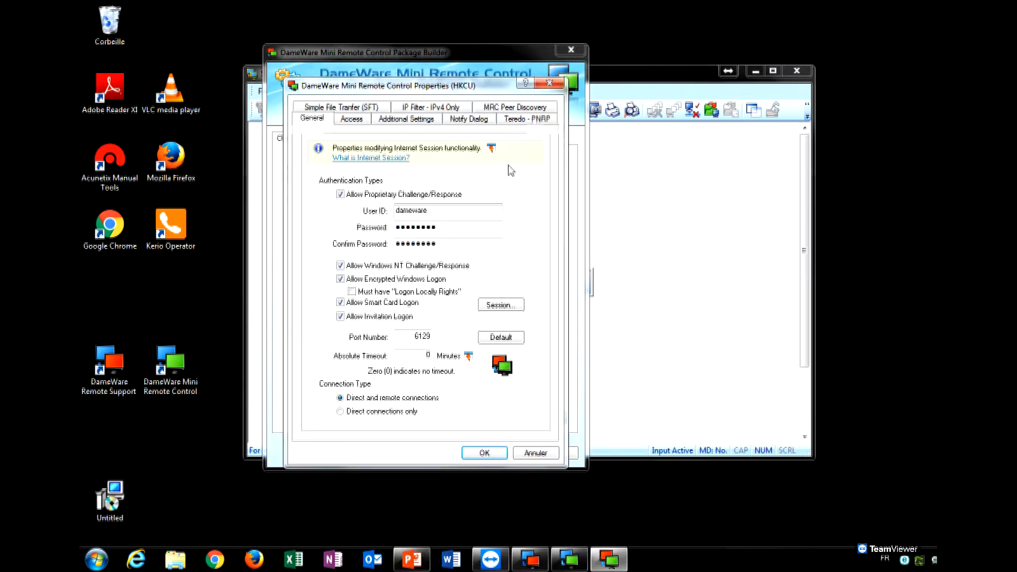
click(570, 559)
click(531, 560)
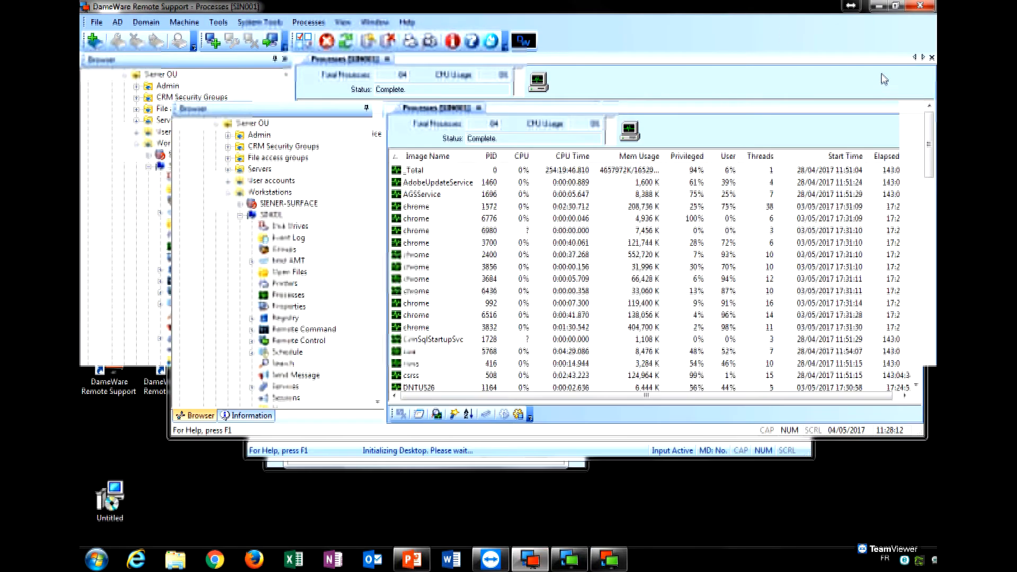
click(909, 51)
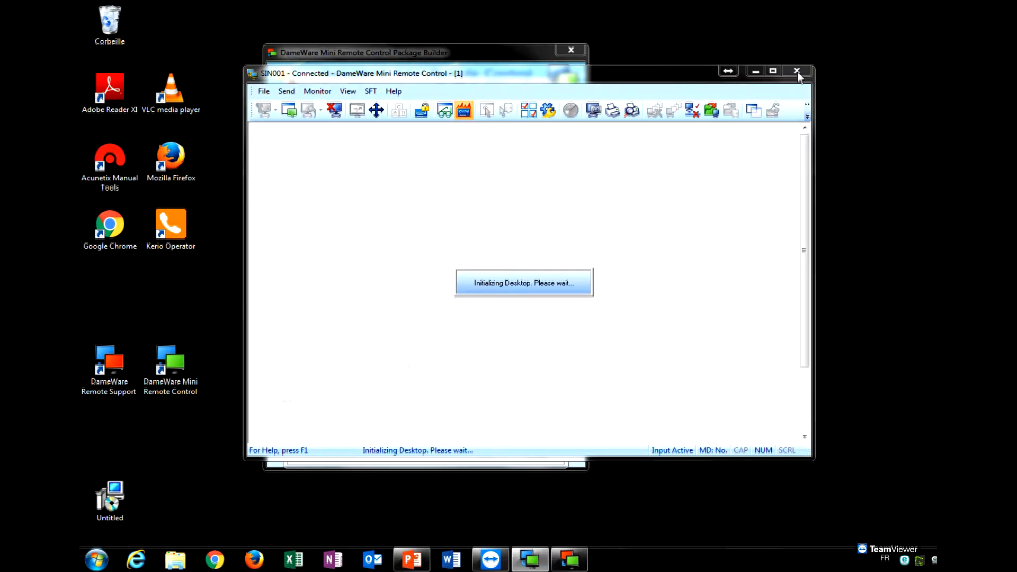
click(570, 559)
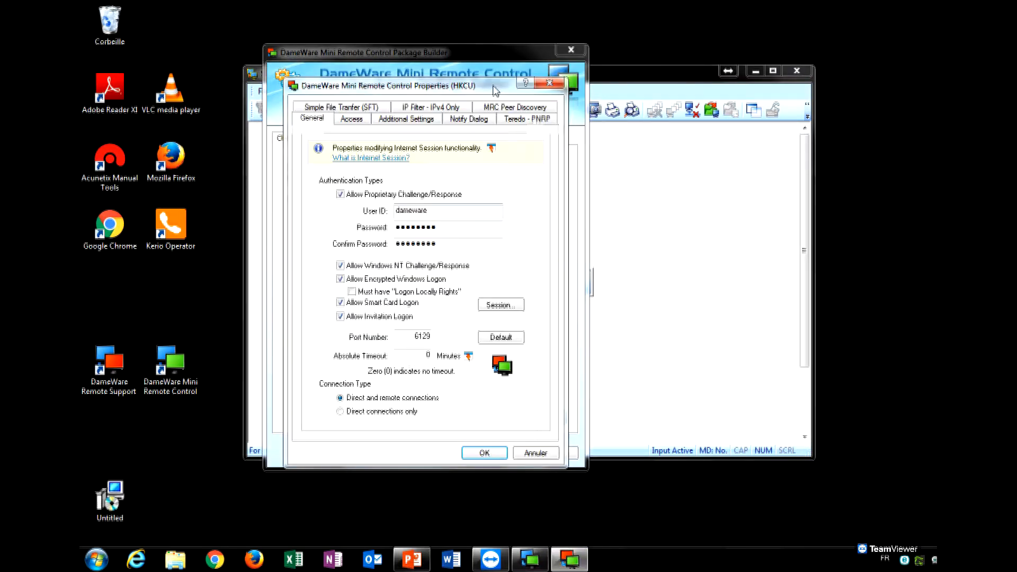
drag(494, 86, 515, 85)
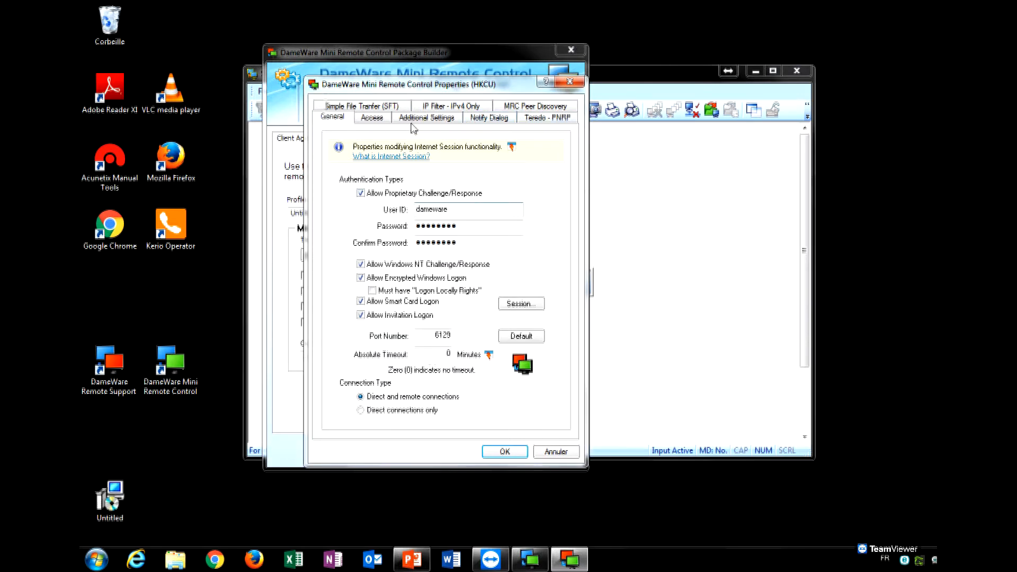
click(373, 117)
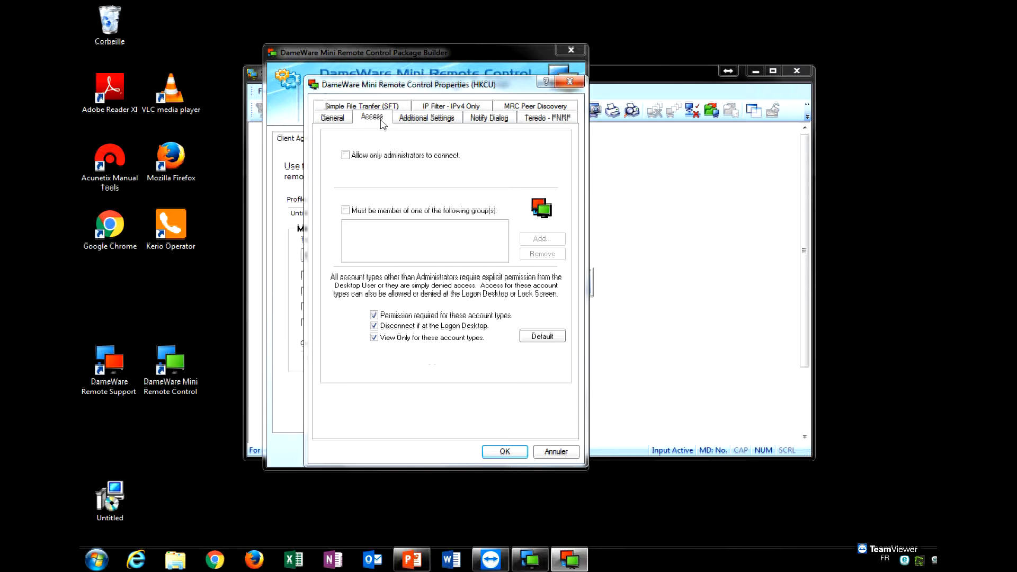
Clear the administrators-only and 'Must be member of one of the following group(s)' options, then view Additional Settings.
click(346, 155)
click(373, 157)
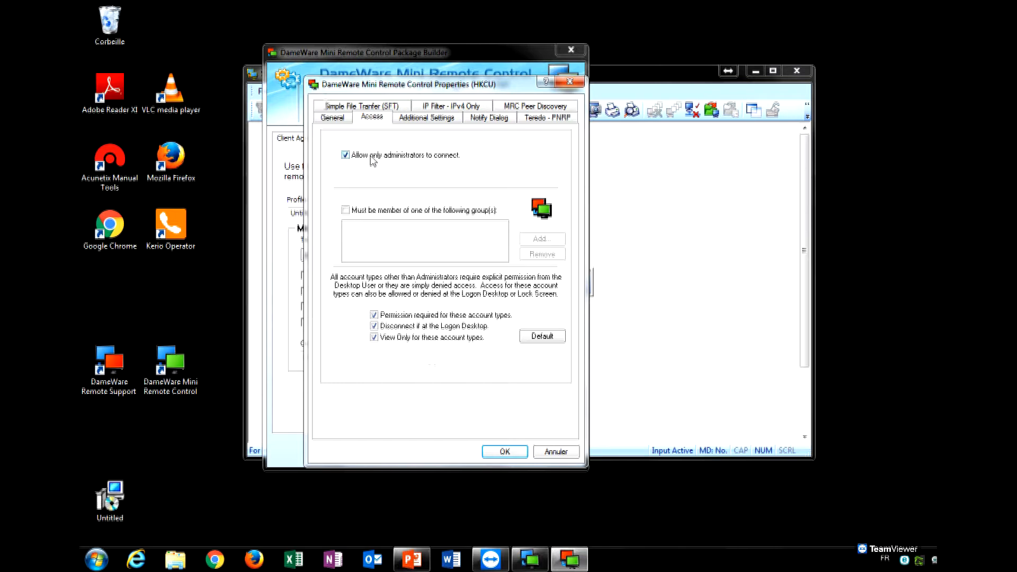
click(434, 213)
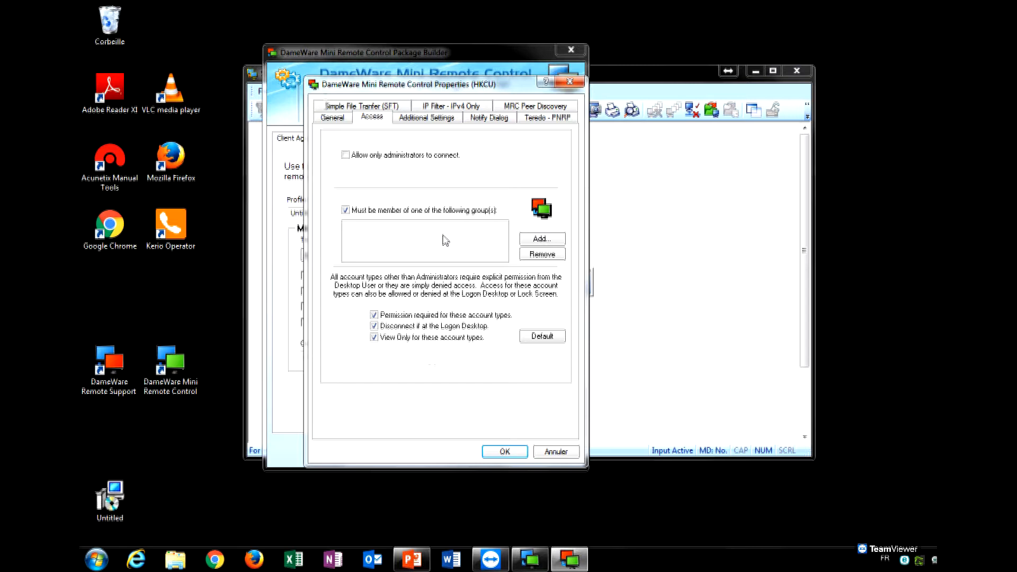
click(552, 240)
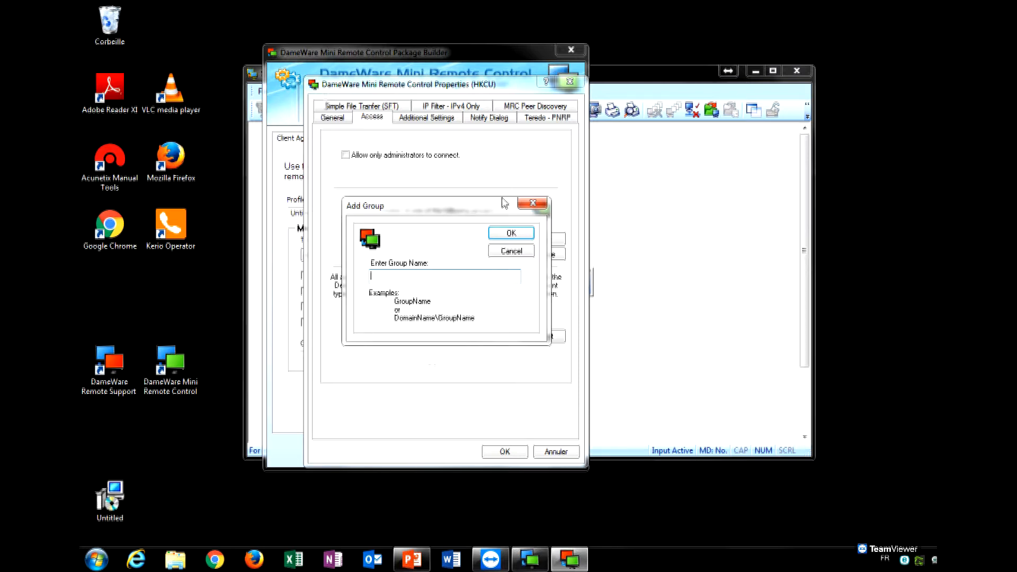
click(533, 203)
click(346, 210)
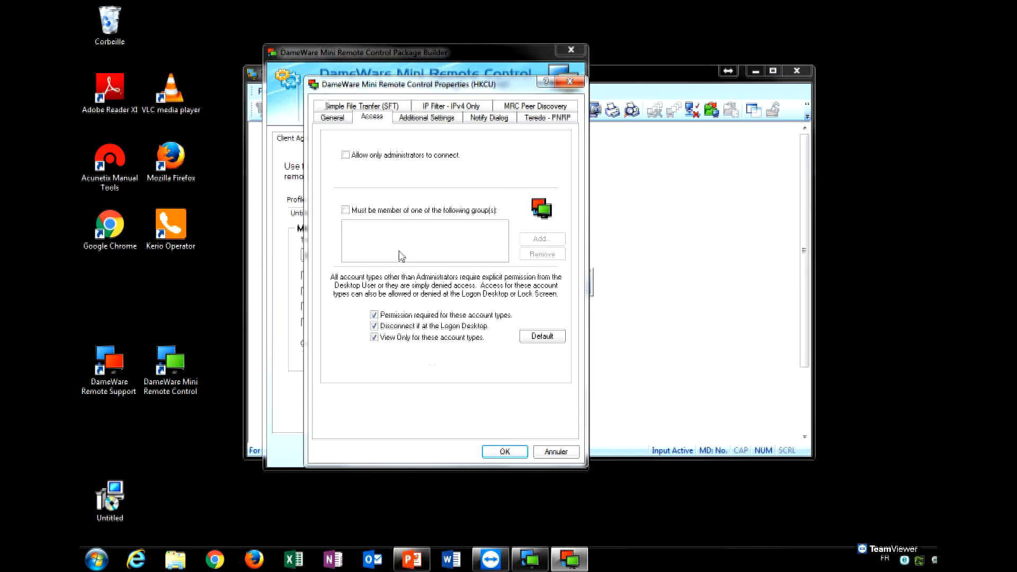
click(427, 118)
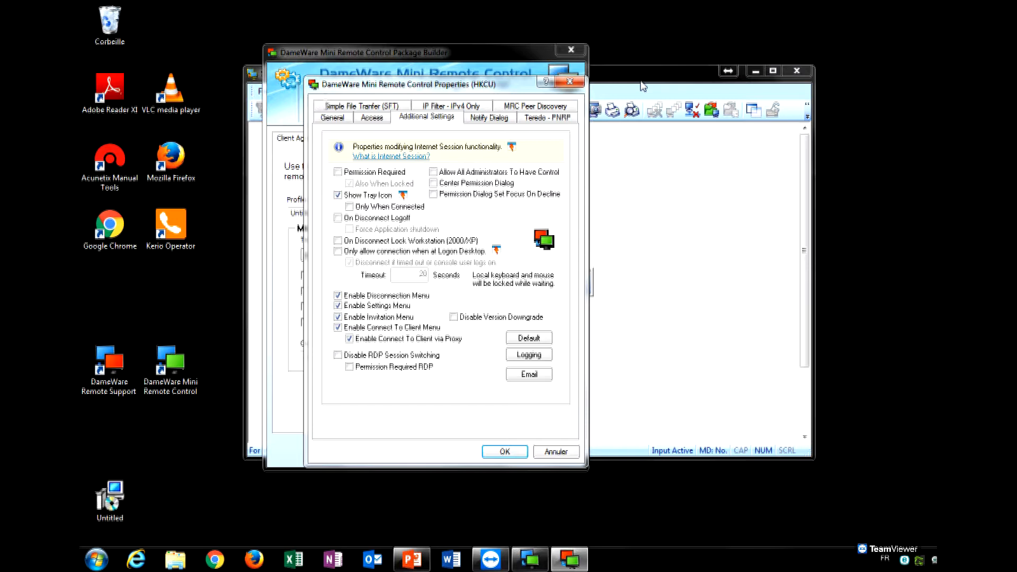
Review the Notify Dialog, Teredo - PNRP, SFT, IP Filter and MRC Peer Discovery tabs, then close Properties.
click(489, 117)
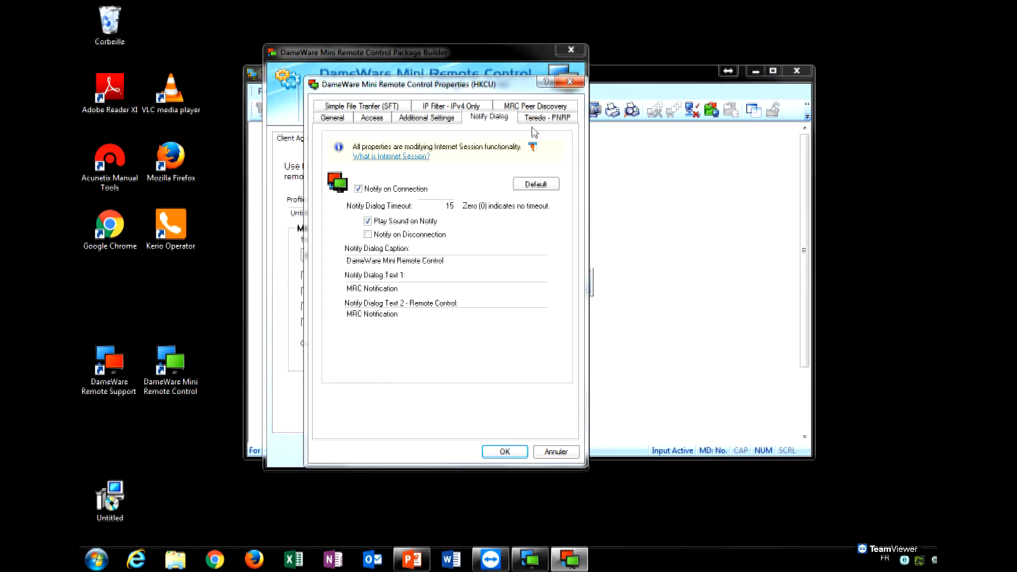
click(539, 120)
click(486, 118)
click(400, 108)
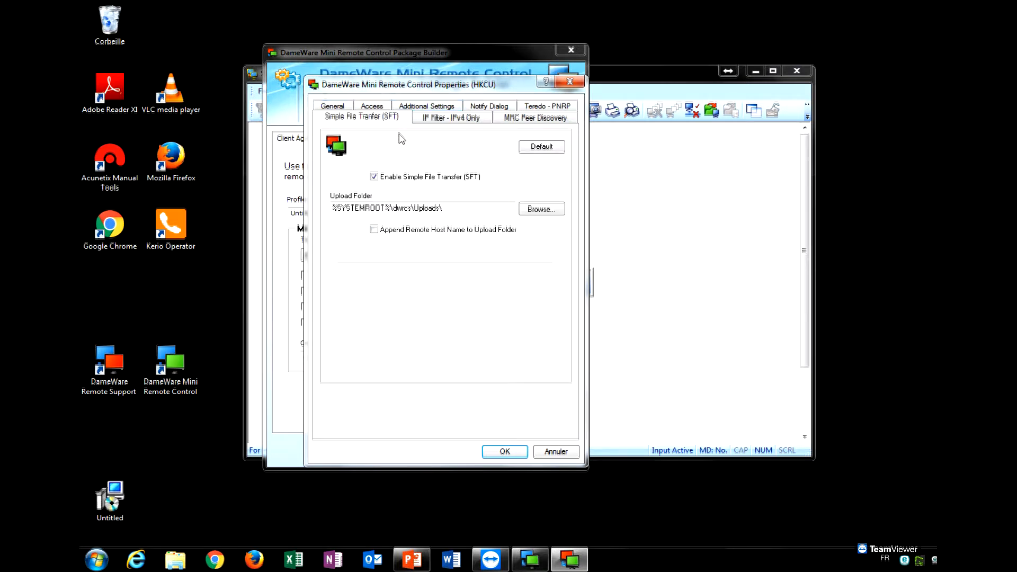
click(444, 120)
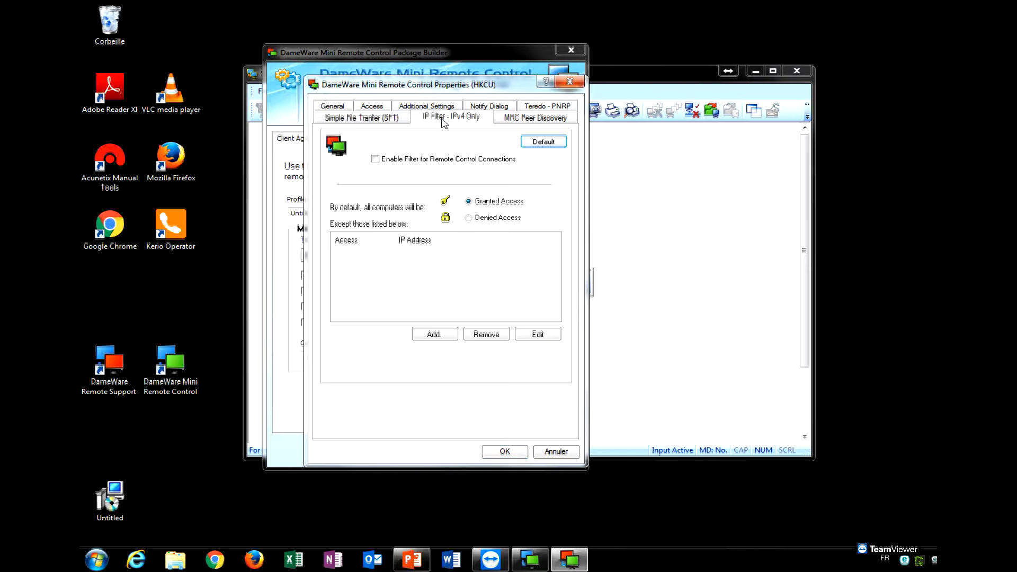
click(530, 121)
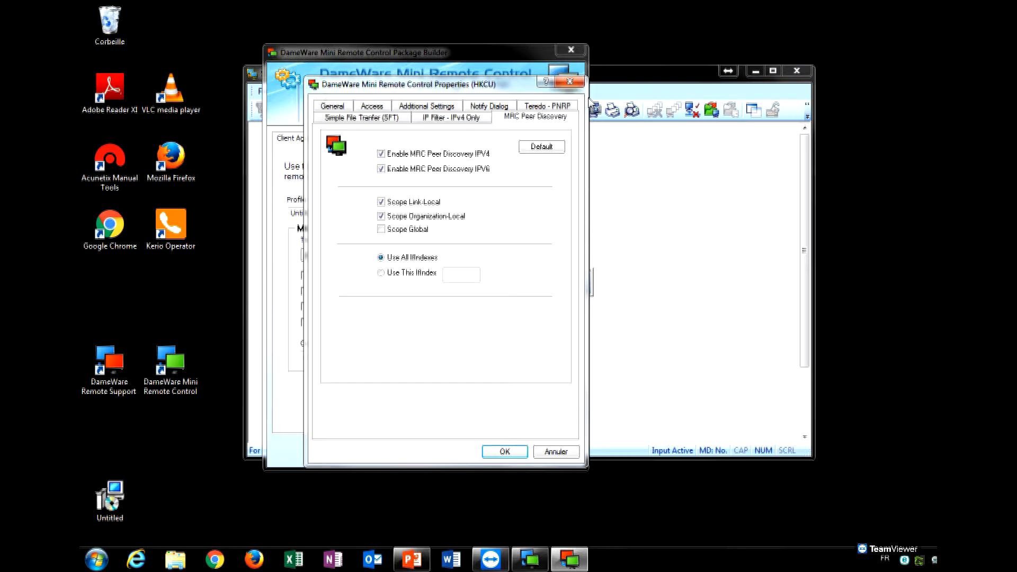
click(570, 82)
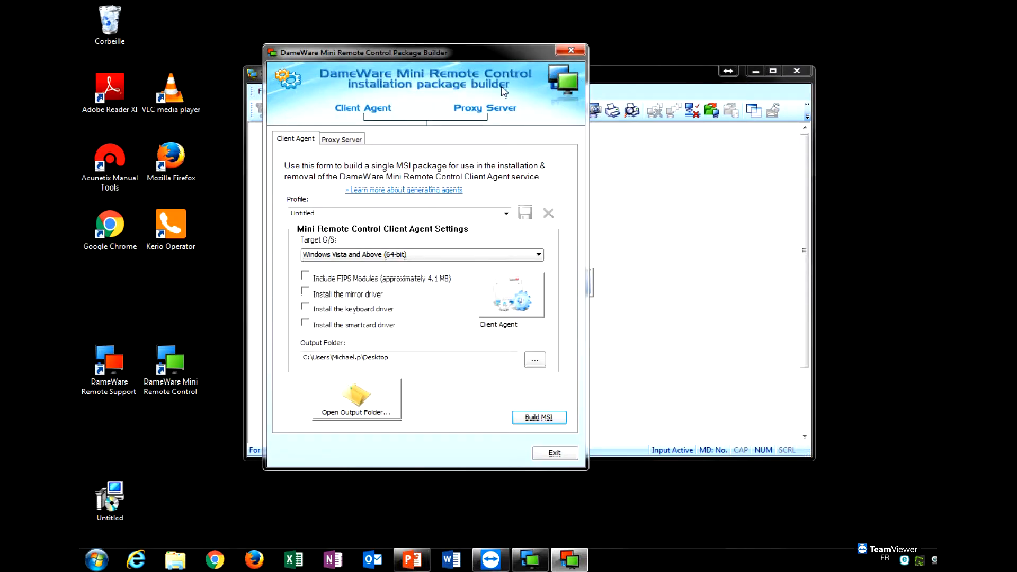
Move the Package Builder window aside and exit it.
drag(514, 59, 559, 62)
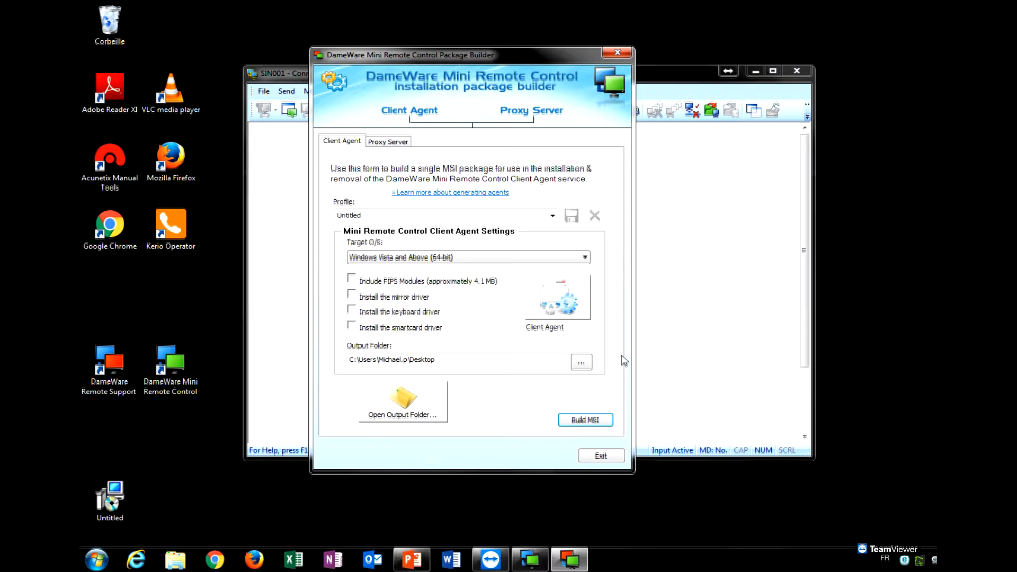
click(607, 457)
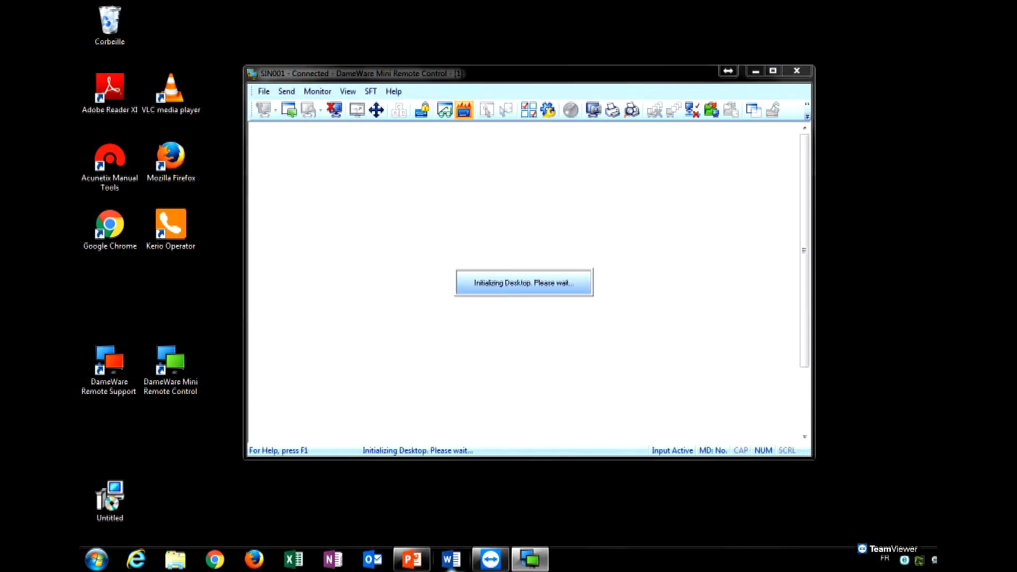
Try closing the stuck Mini Remote Control window from the taskbar and minimize TeamViewer.
right_click(539, 559)
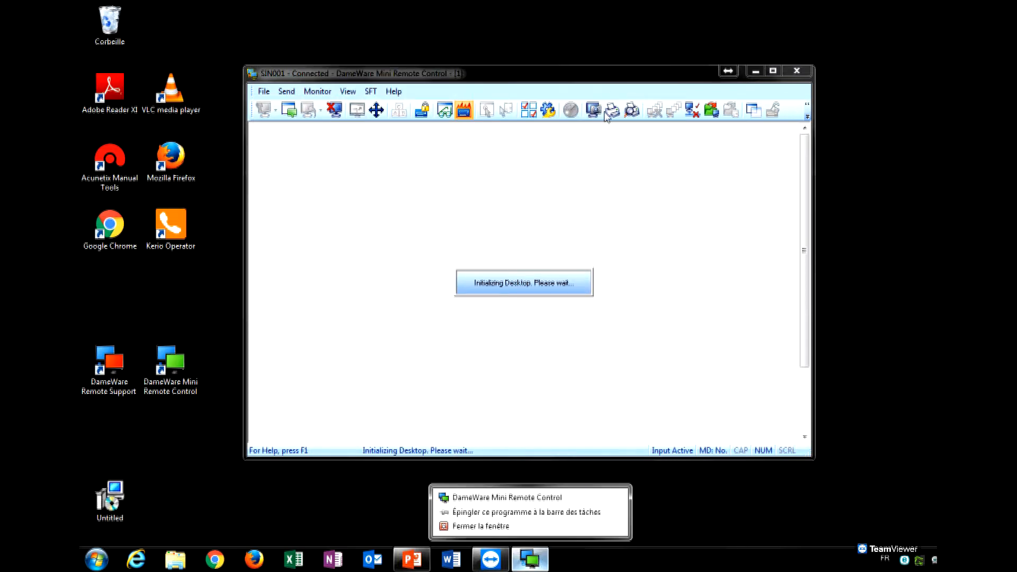
click(606, 79)
right_click(535, 560)
click(535, 529)
click(490, 559)
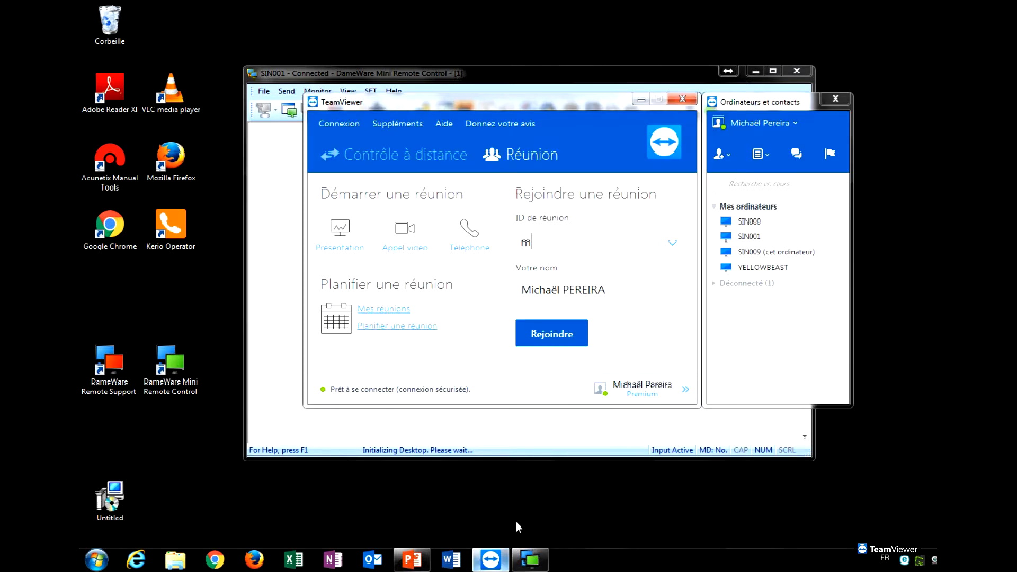
click(645, 100)
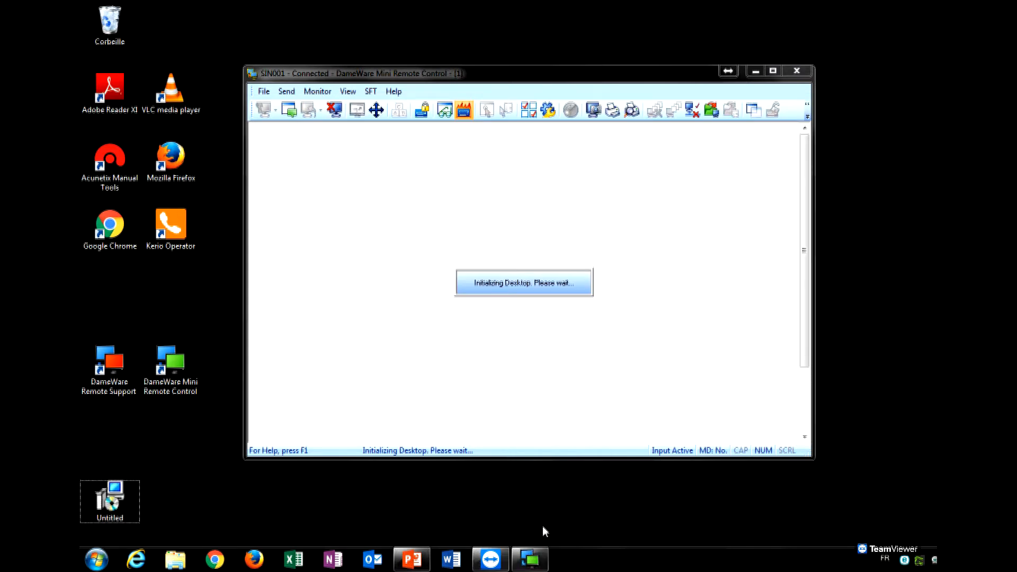
End the DWRCC.exe process in Task Manager, confirm it, and close Task Manager.
key(ctrl+shift+Escape)
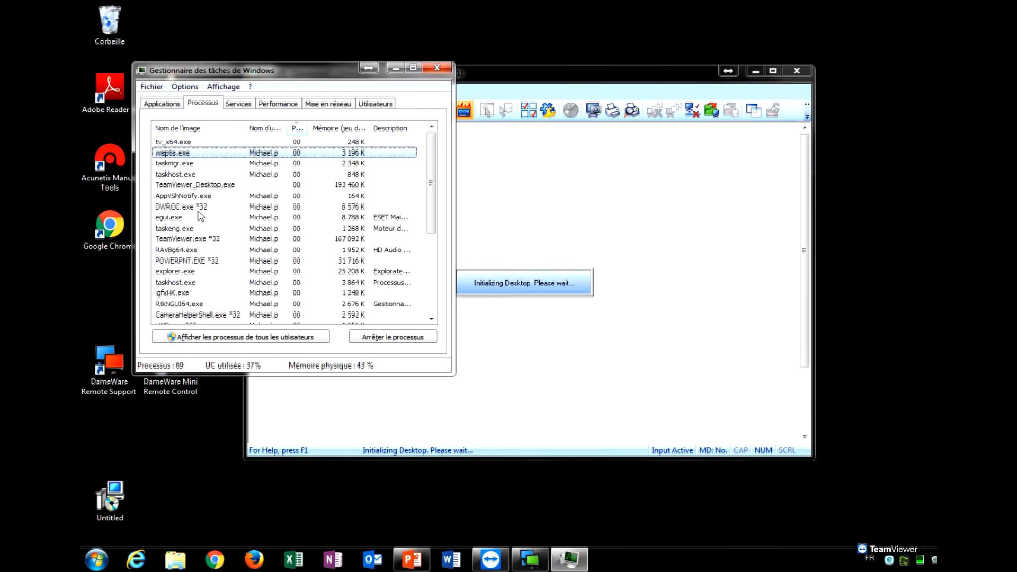
click(201, 228)
click(199, 238)
key(Delete)
key(Return)
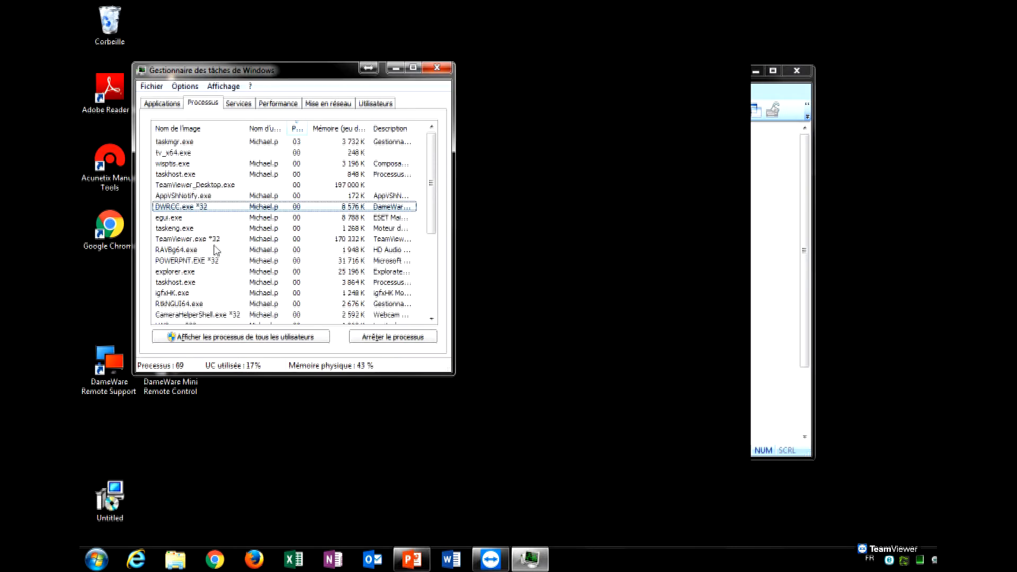
click(436, 69)
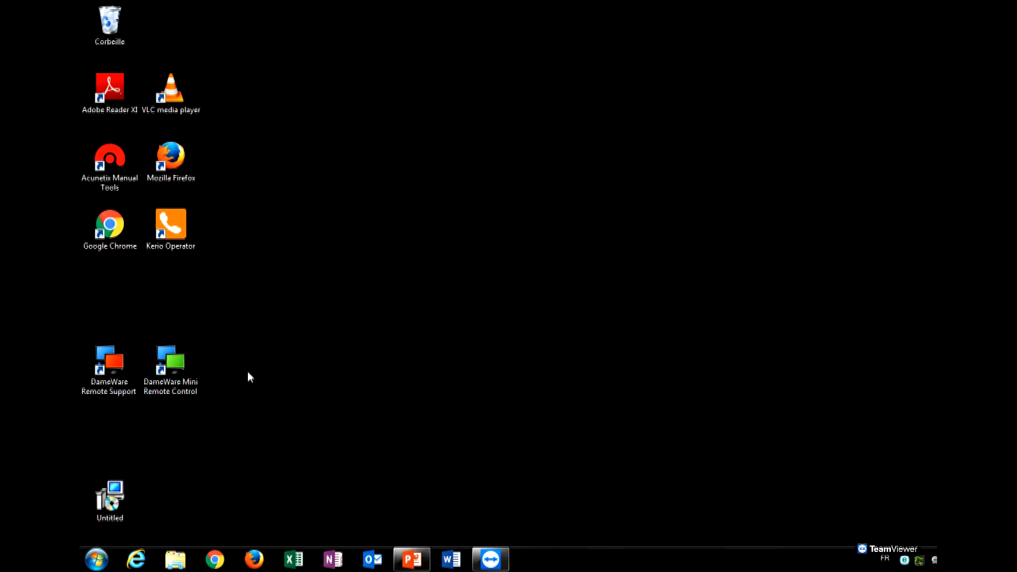
Delete the DameWare Mini Remote Control desktop shortcut.
click(122, 382)
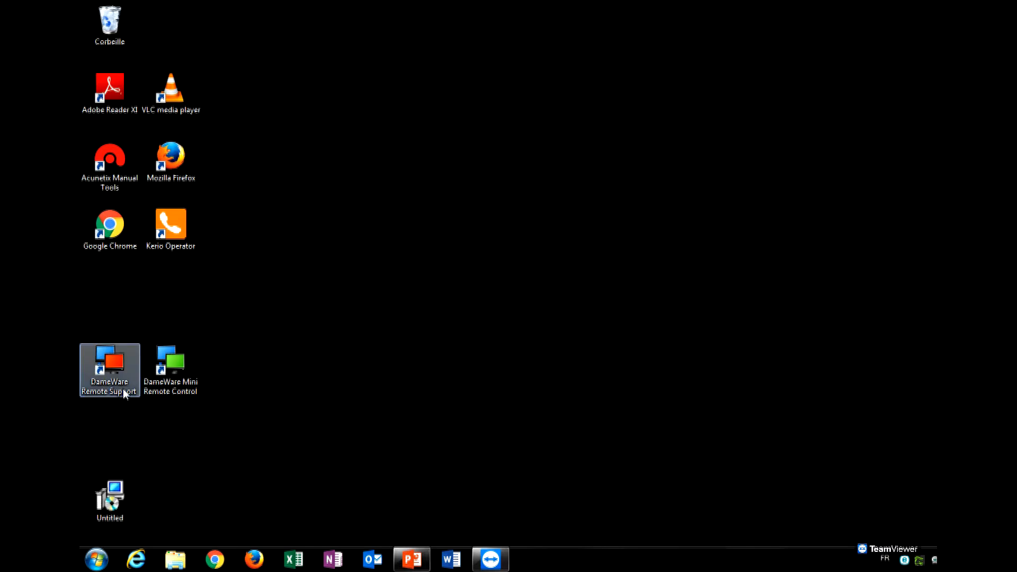
click(170, 371)
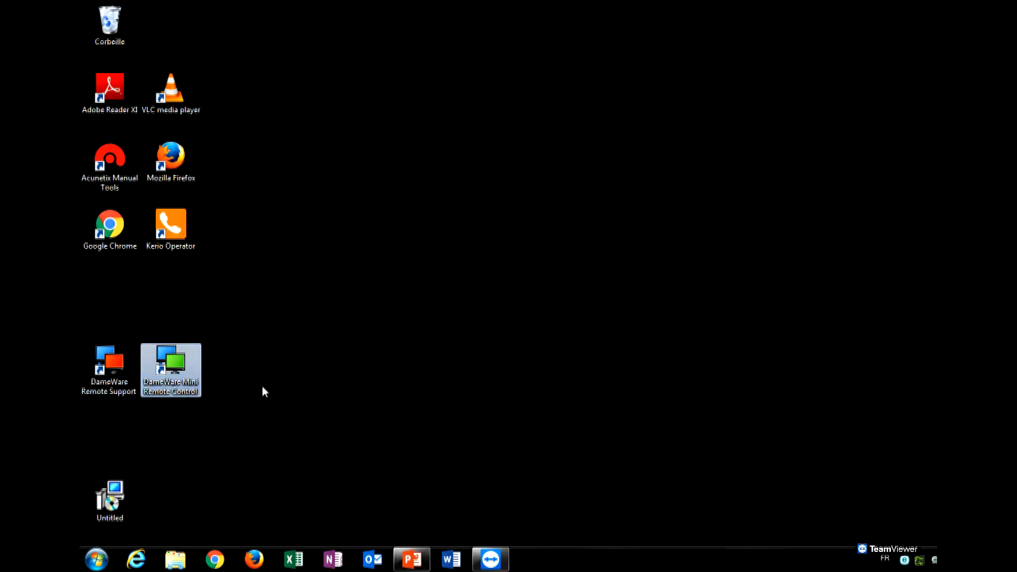
drag(153, 377, 117, 21)
click(493, 331)
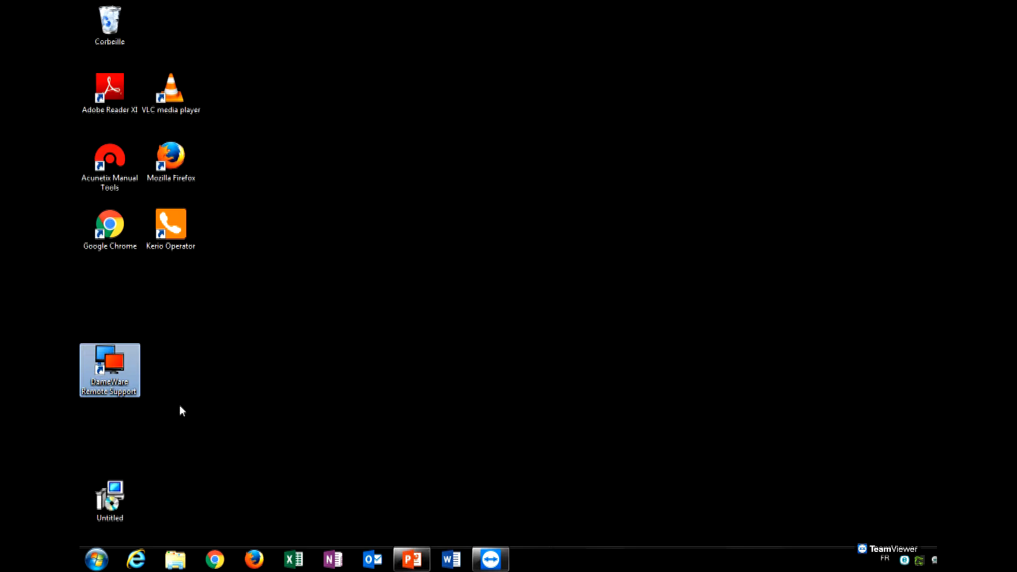
Launch DameWare Remote Support, sign in with the username and password, and dismiss the welcome screen.
double_click(127, 385)
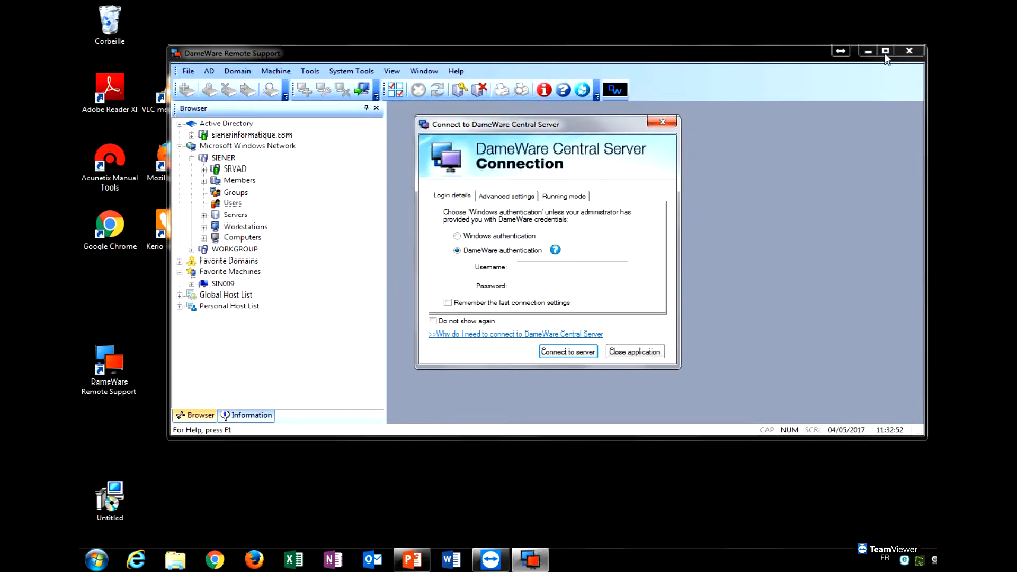
click(560, 269)
text(dameware)
key(Tab)
text(dameware)
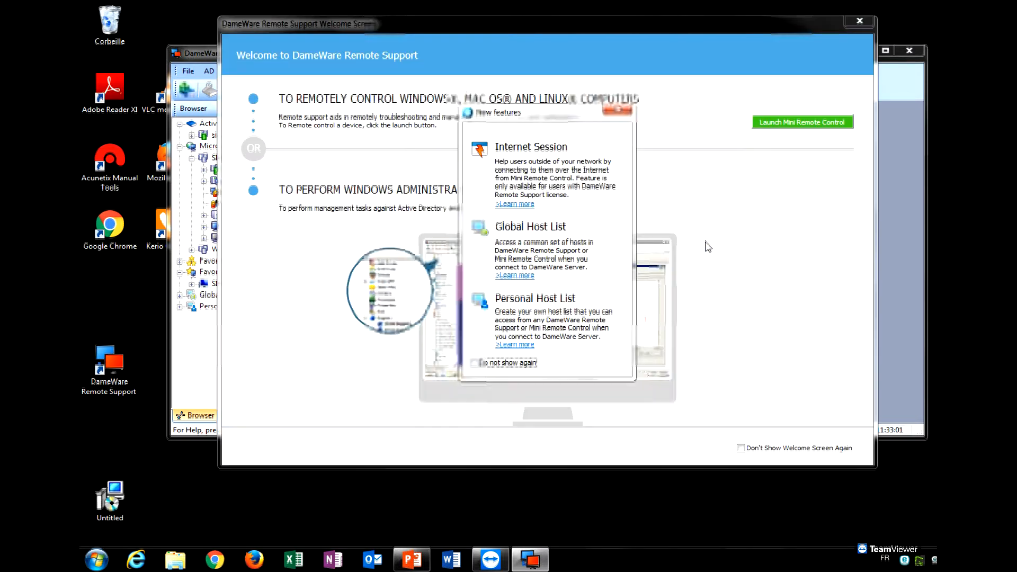
click(886, 51)
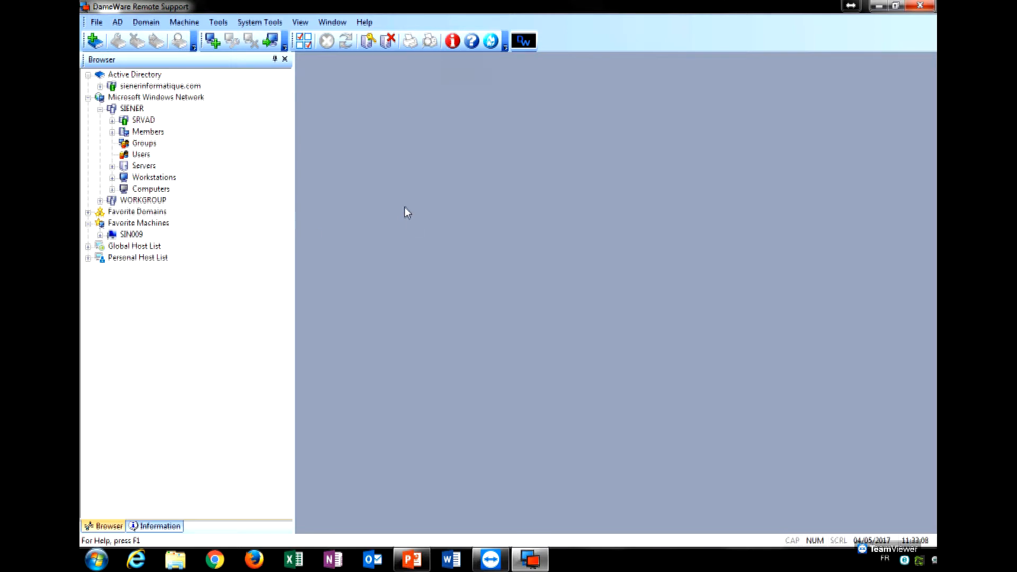
click(101, 86)
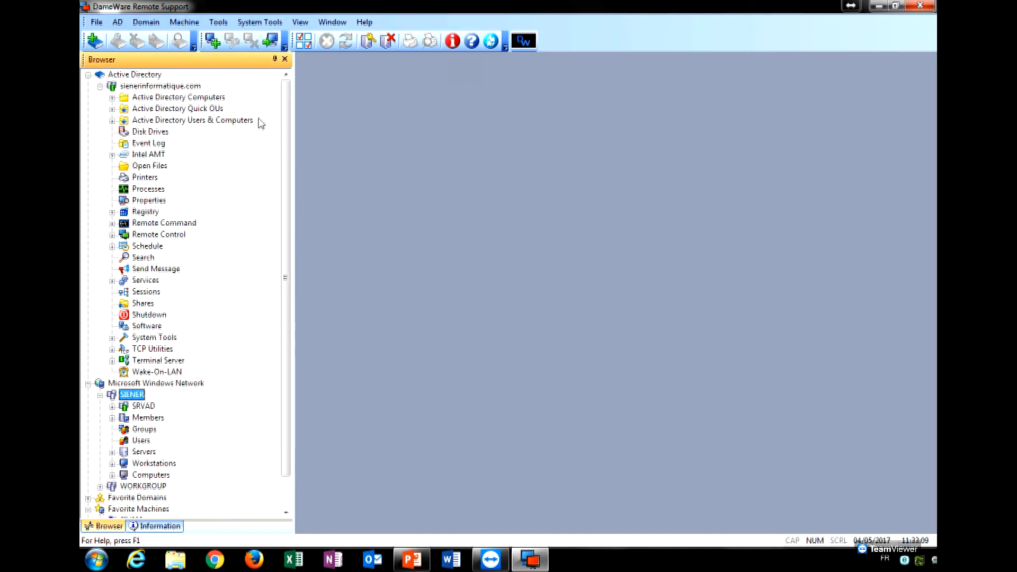
scroll(285, 170, down, 1)
drag(285, 170, 291, 106)
click(209, 109)
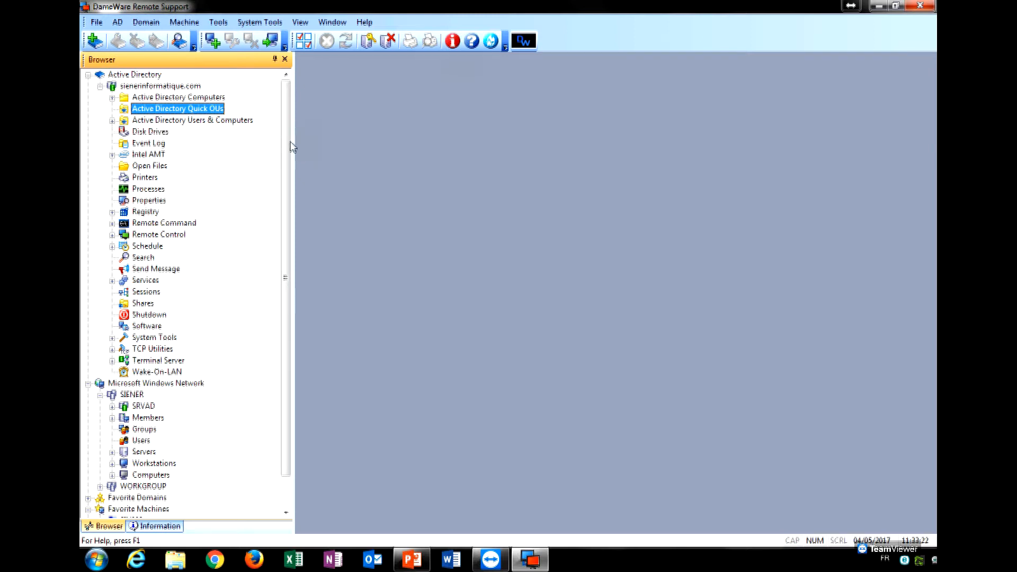
drag(289, 143, 294, 183)
click(88, 349)
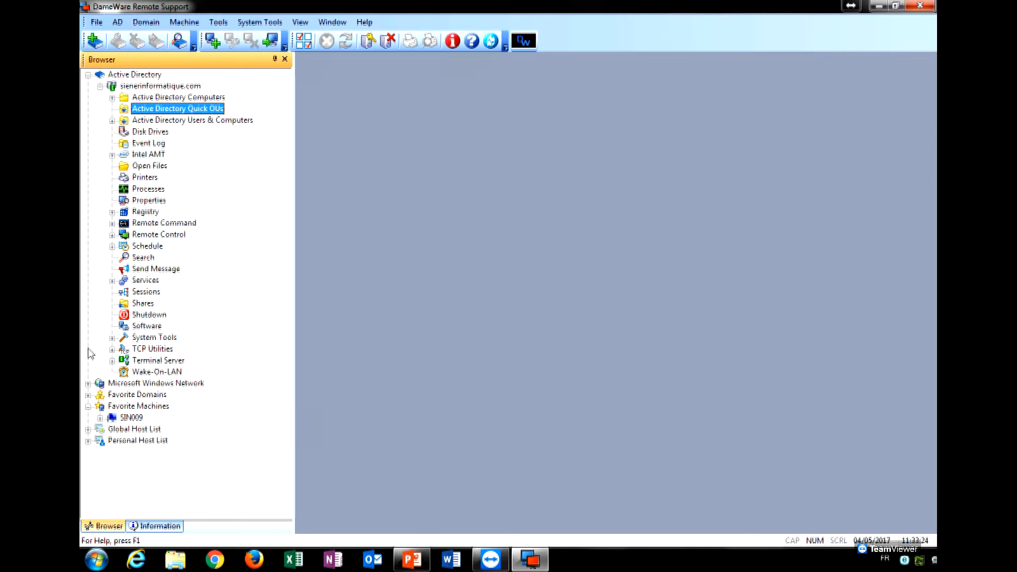
click(88, 75)
click(121, 88)
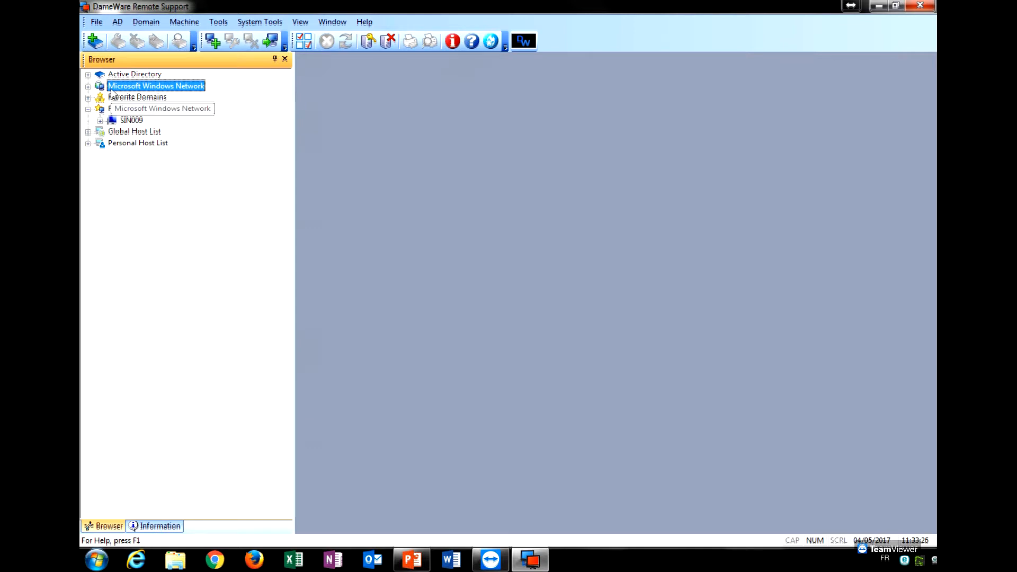
double_click(129, 89)
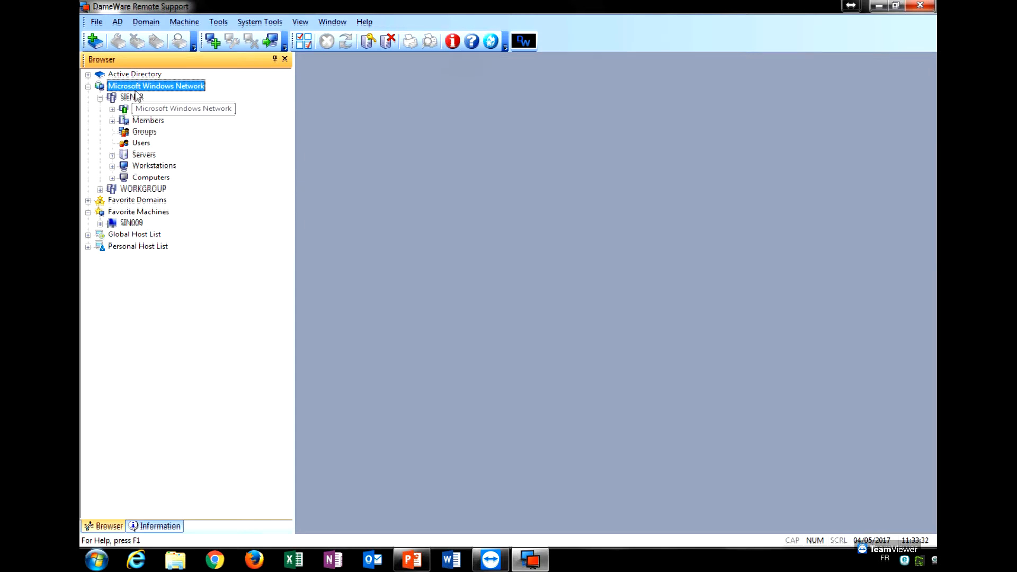
click(88, 86)
click(109, 98)
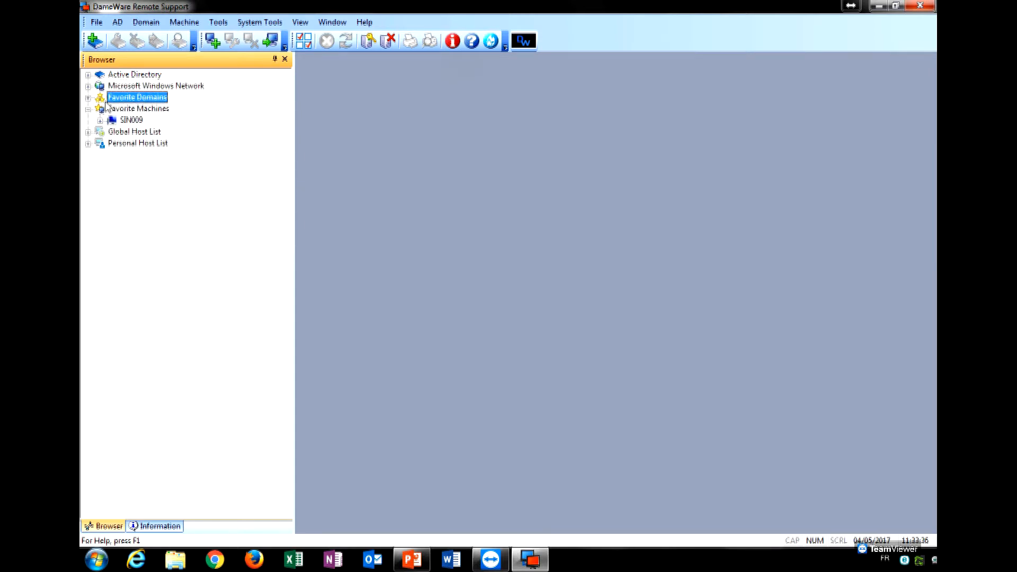
click(138, 108)
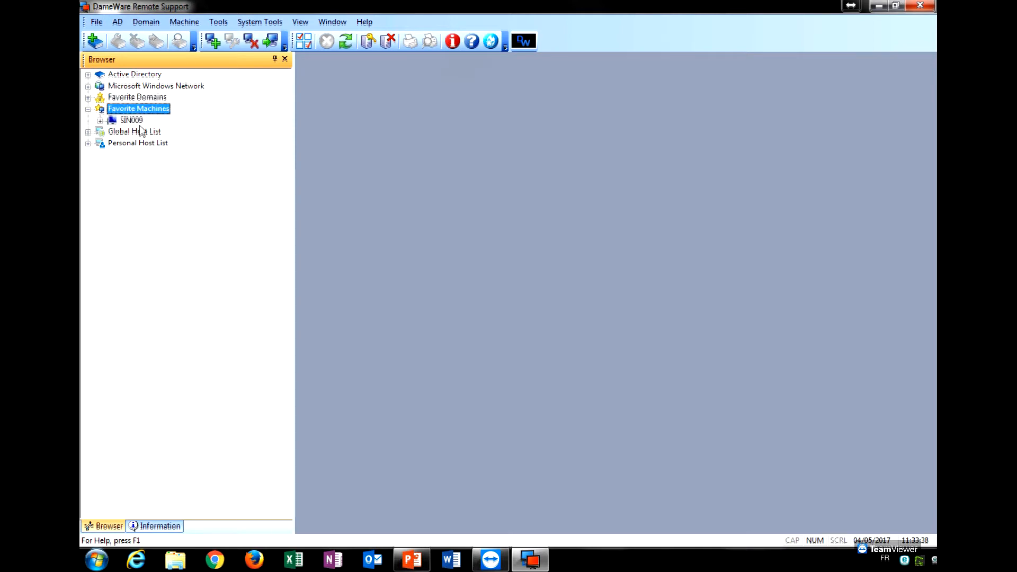
mouse_move(140, 115)
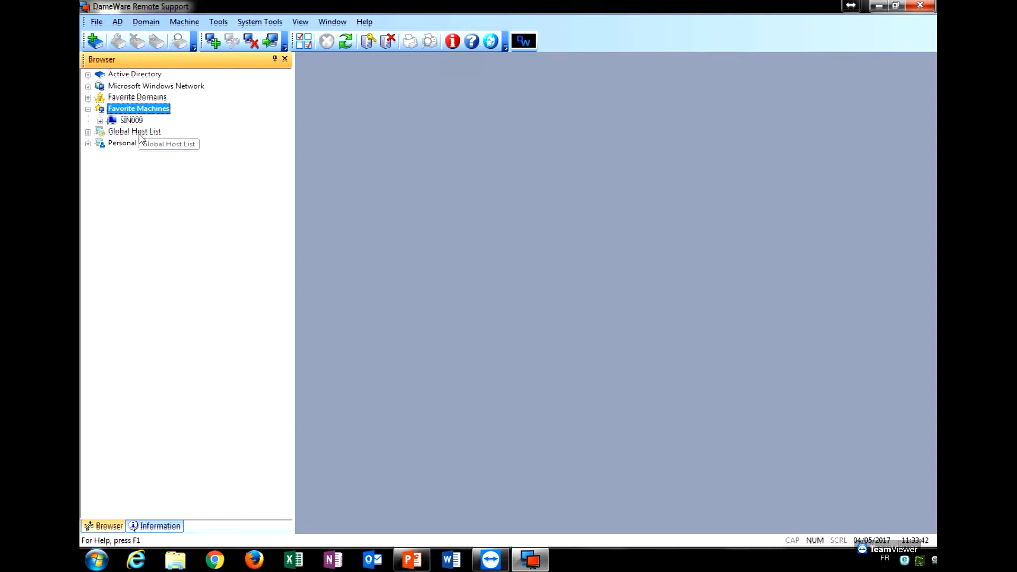
click(140, 131)
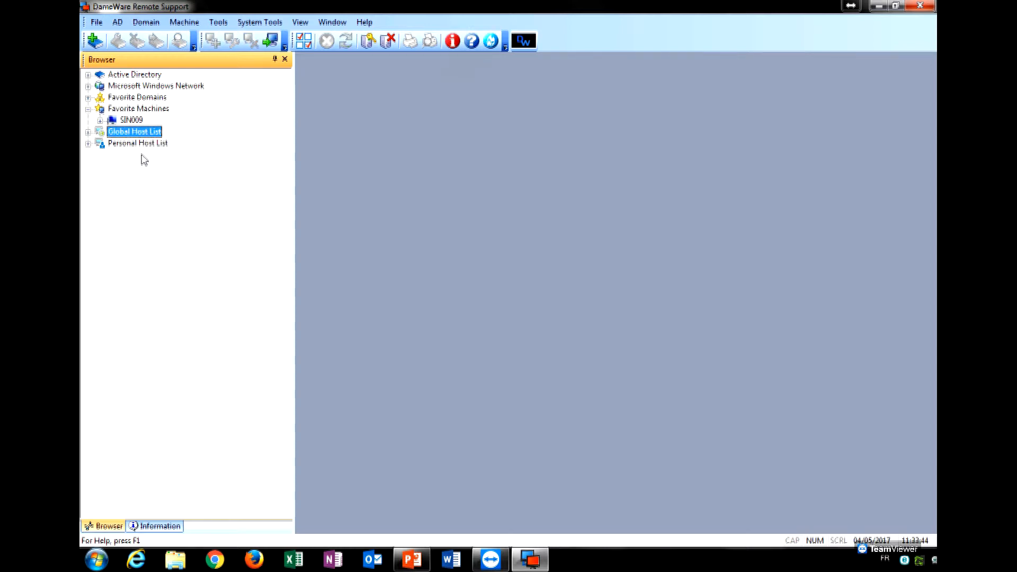
click(112, 146)
click(131, 133)
Expand Active Directory > Users & Computers > Siener OU > Workstations to list its computers.
click(127, 75)
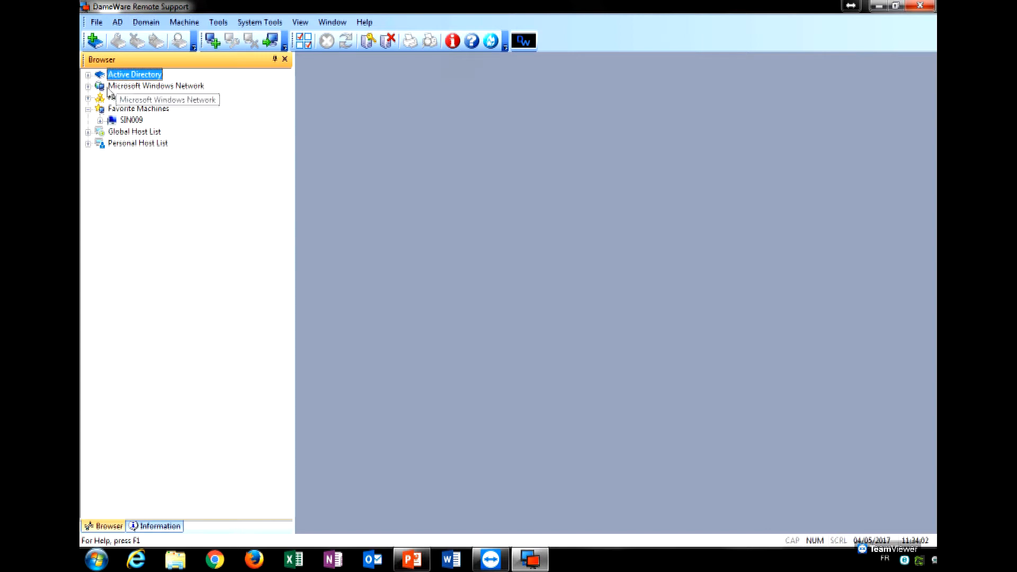
click(88, 75)
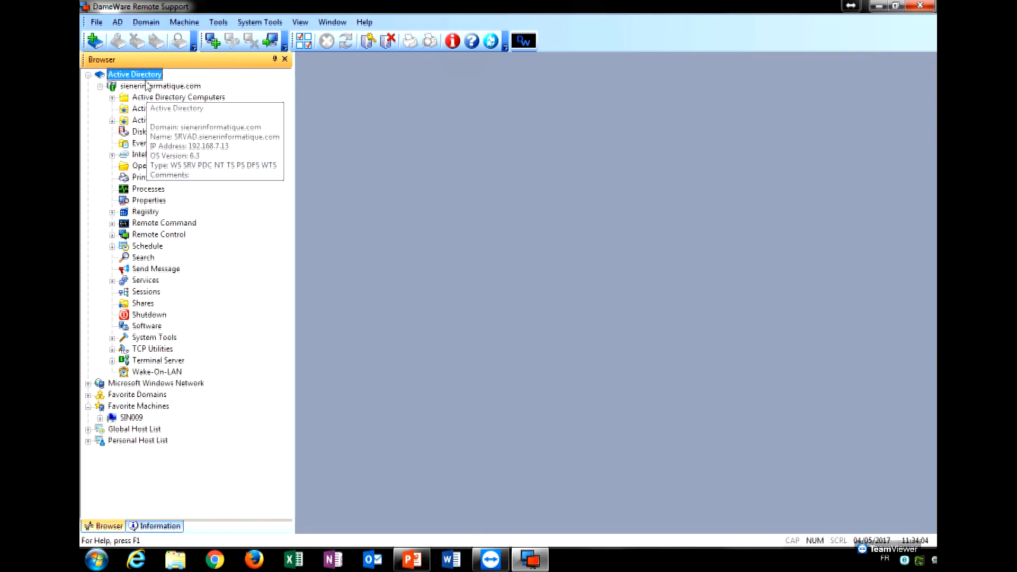
click(112, 121)
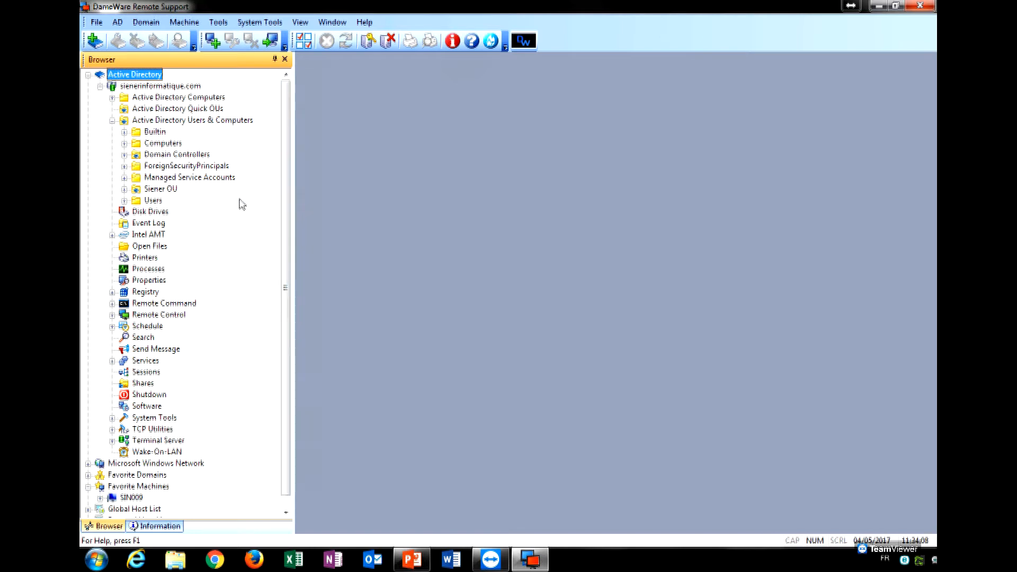
click(124, 190)
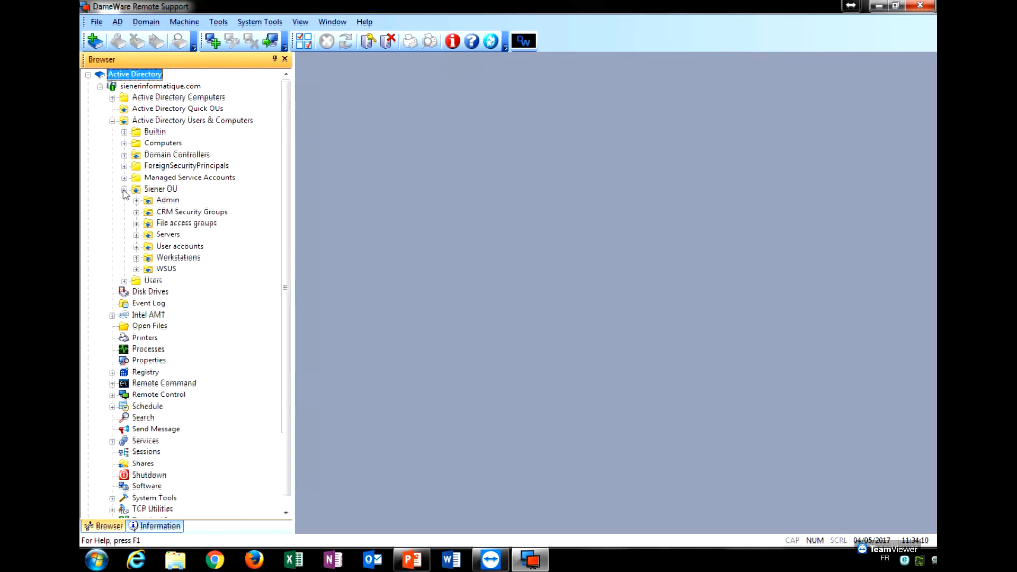
click(161, 190)
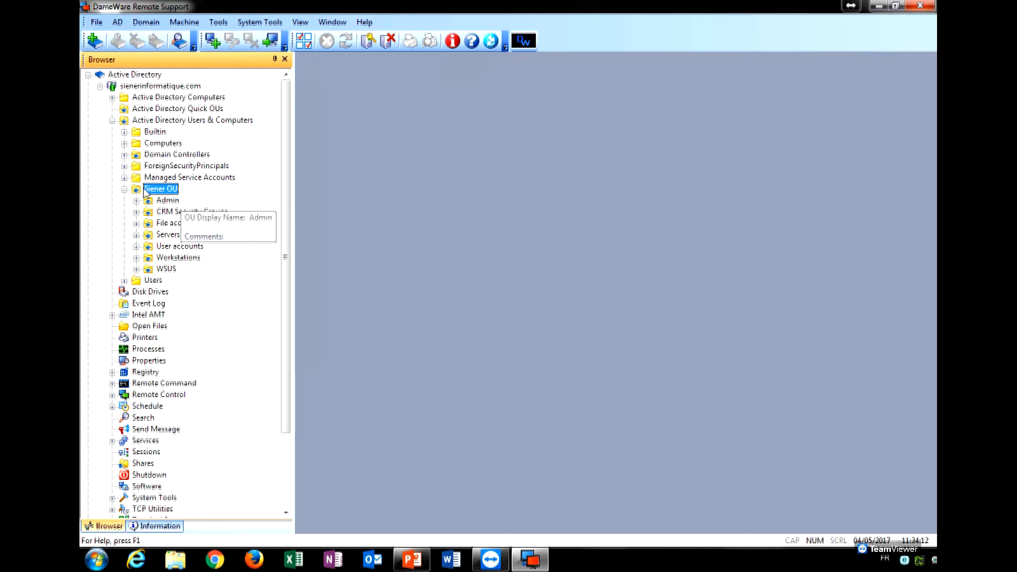
click(178, 258)
click(136, 258)
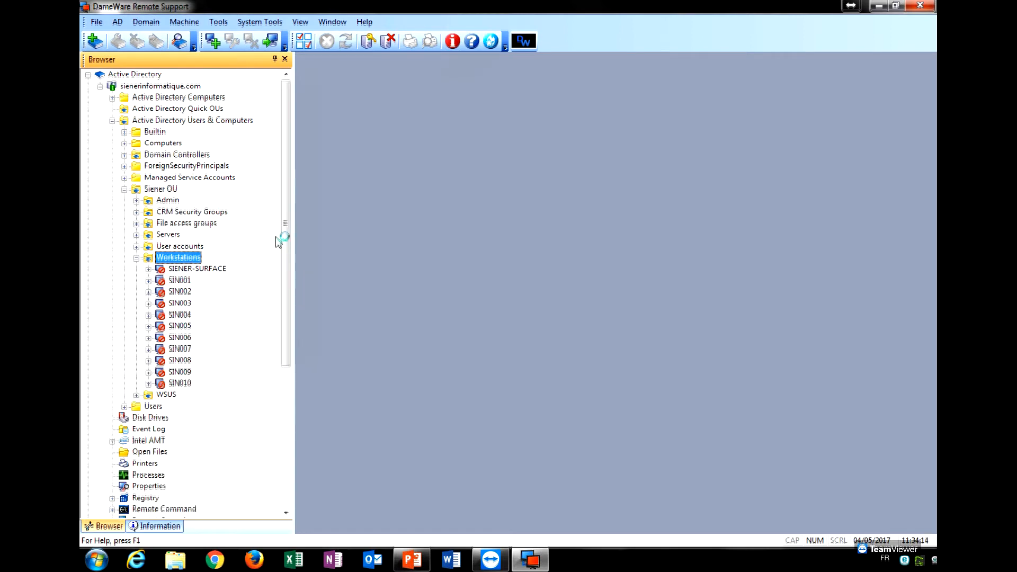
scroll(289, 223, down, 2)
Select workstation SIN001 and view its Disk Drives, with C: at 47.64% free.
click(180, 223)
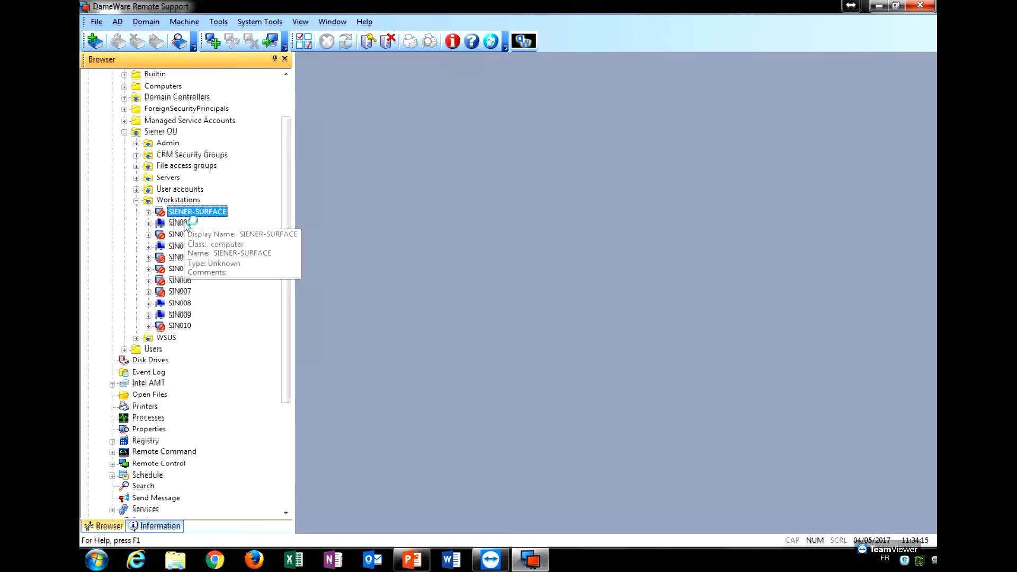
click(183, 247)
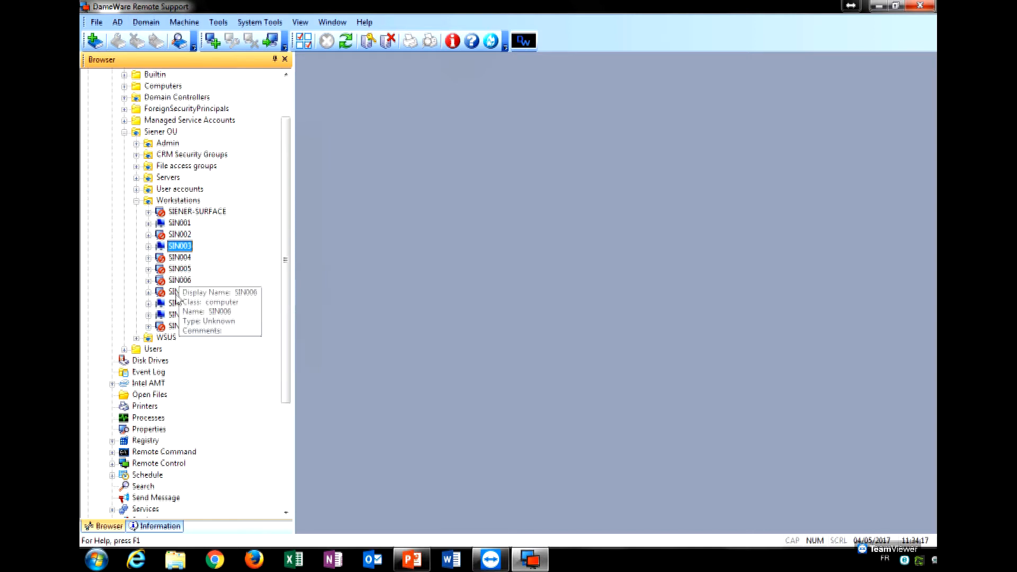
click(183, 327)
click(180, 223)
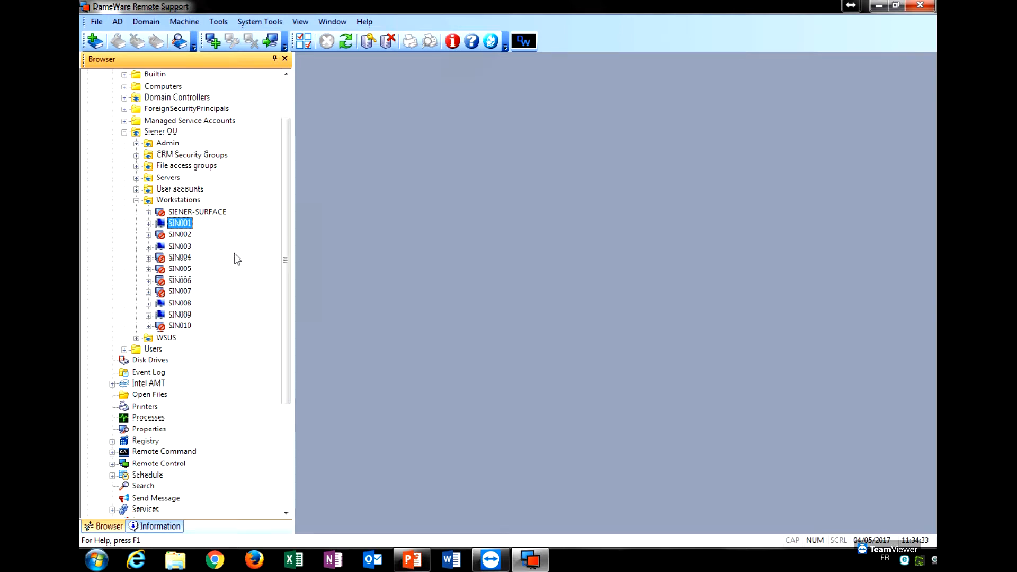
click(206, 212)
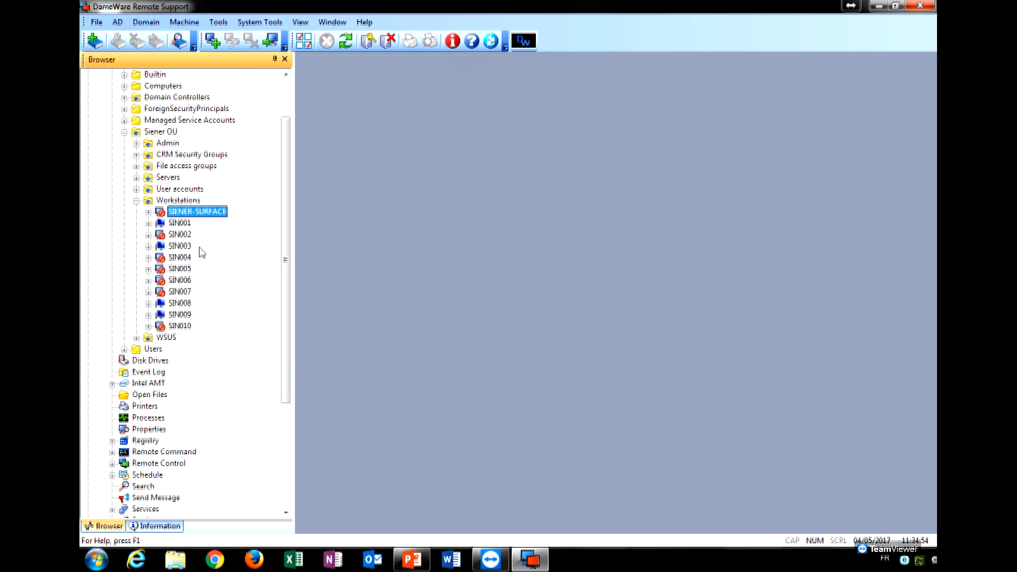
key(Down)
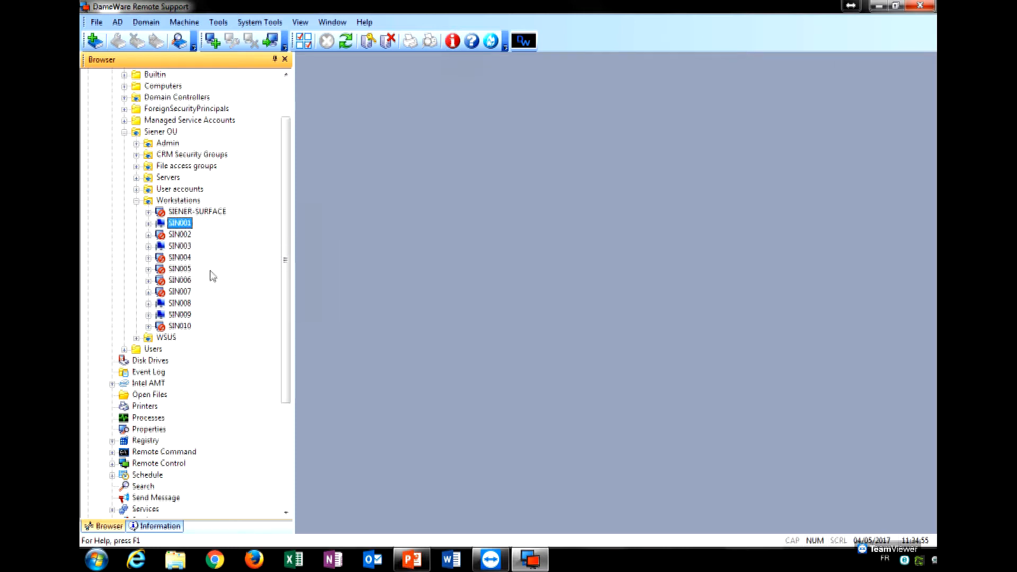
click(148, 225)
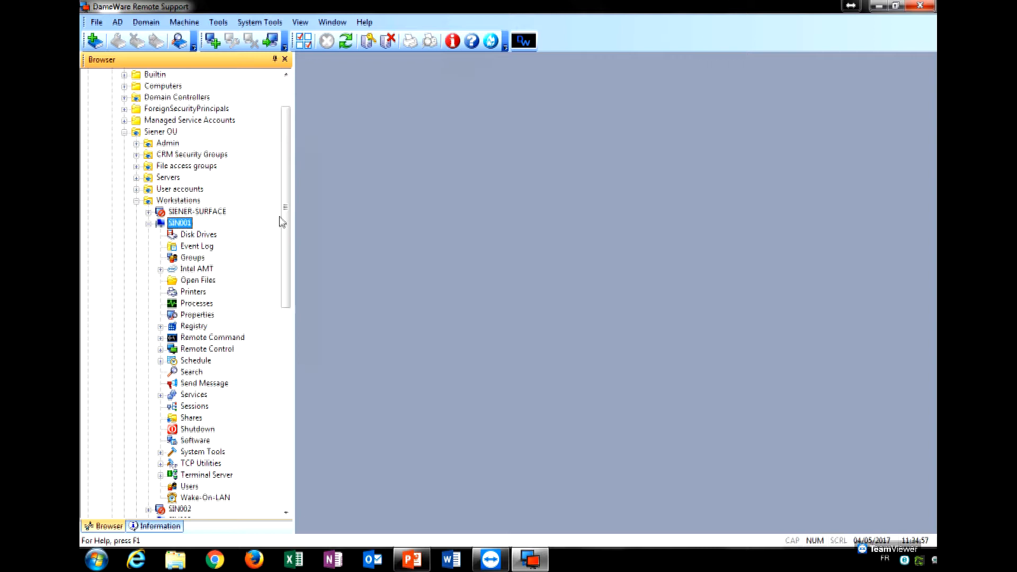
drag(288, 206, 287, 228)
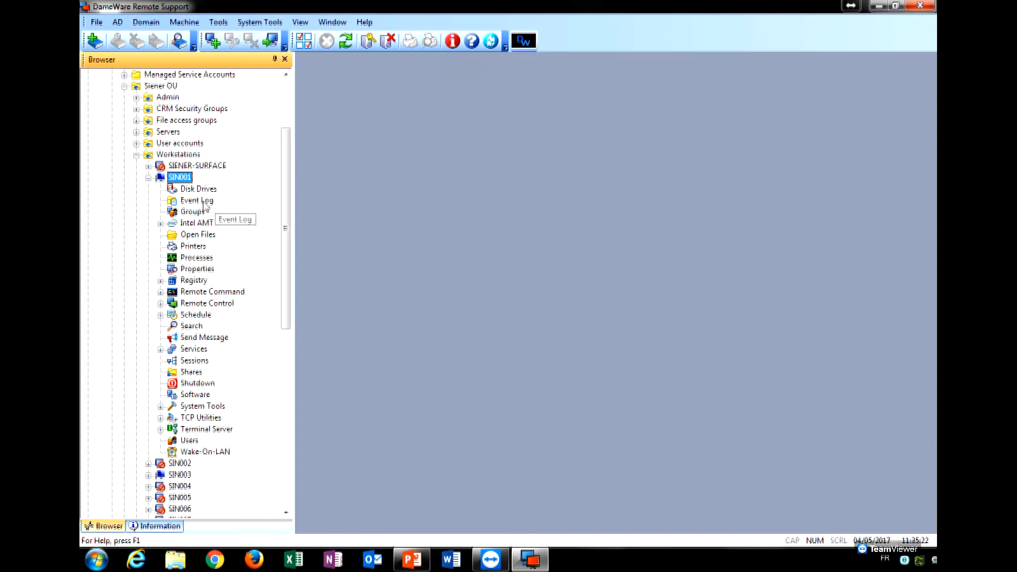
click(198, 192)
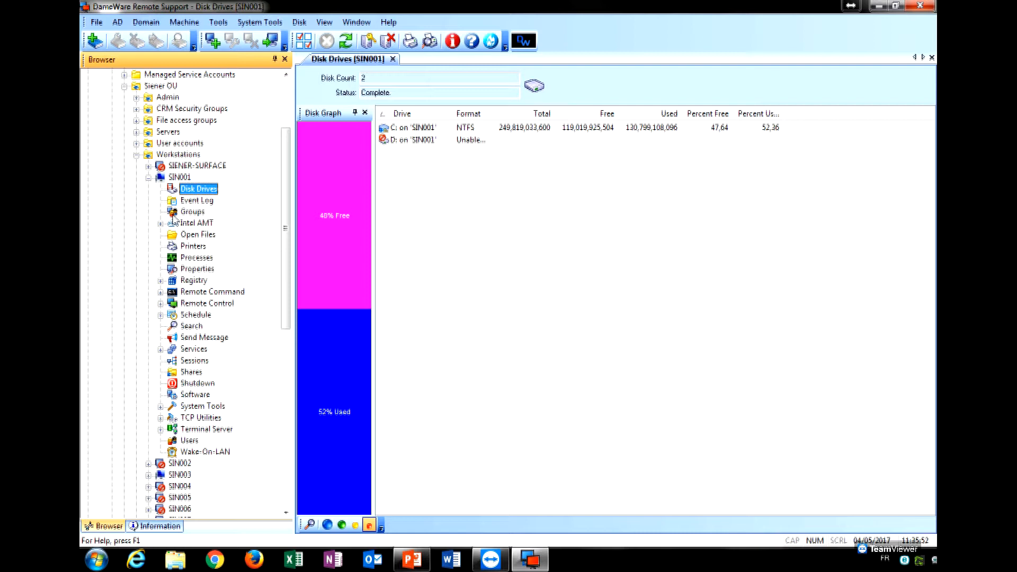
Open SIN001's Event Log, entering the domain user name and password for network access.
click(205, 203)
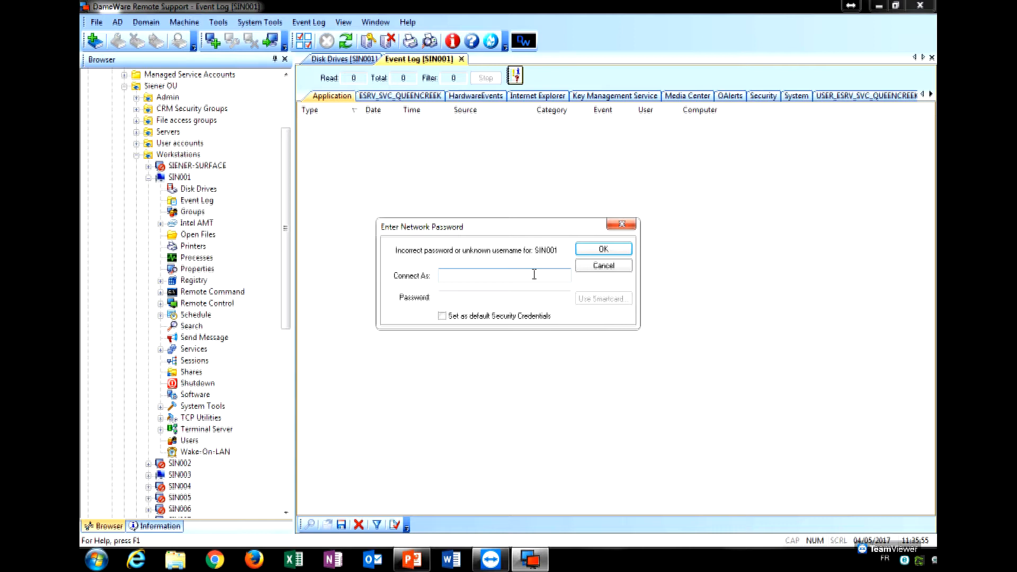
text(SIENER\Michael.p)
key(Tab)
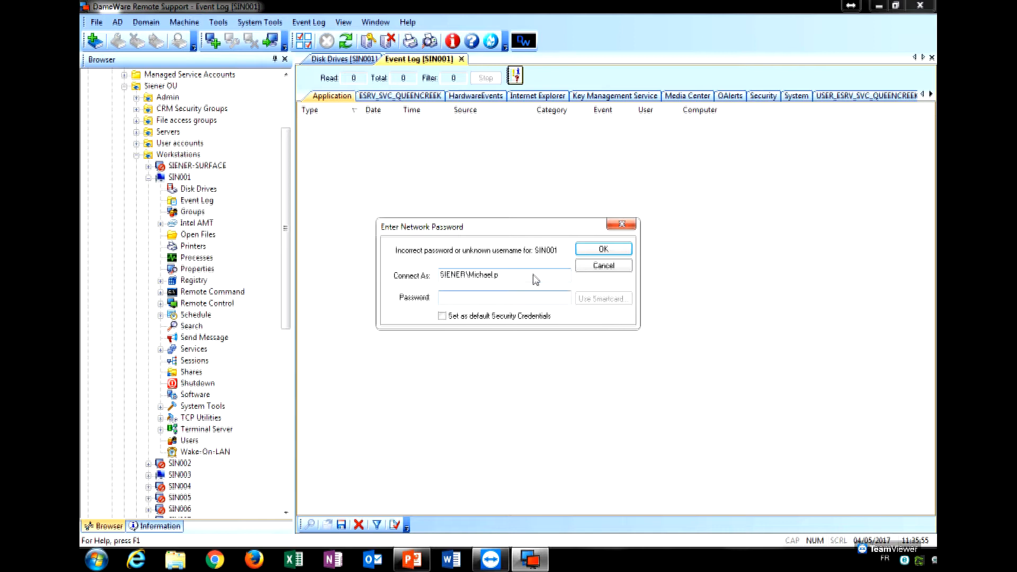
text(••••••••••••)
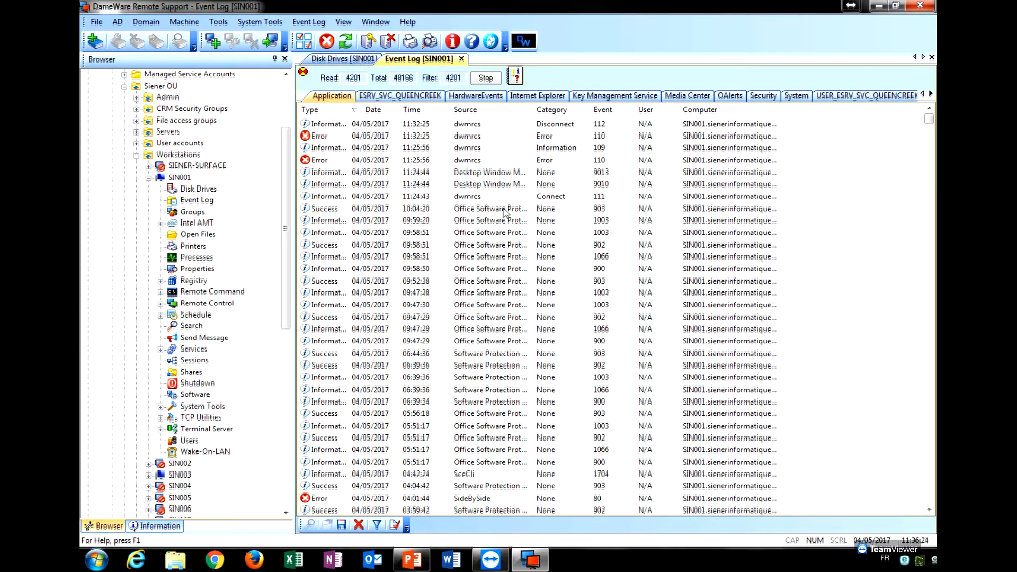
Widen the event log's Type column, then list SIN001's 15 local groups.
click(325, 220)
click(332, 245)
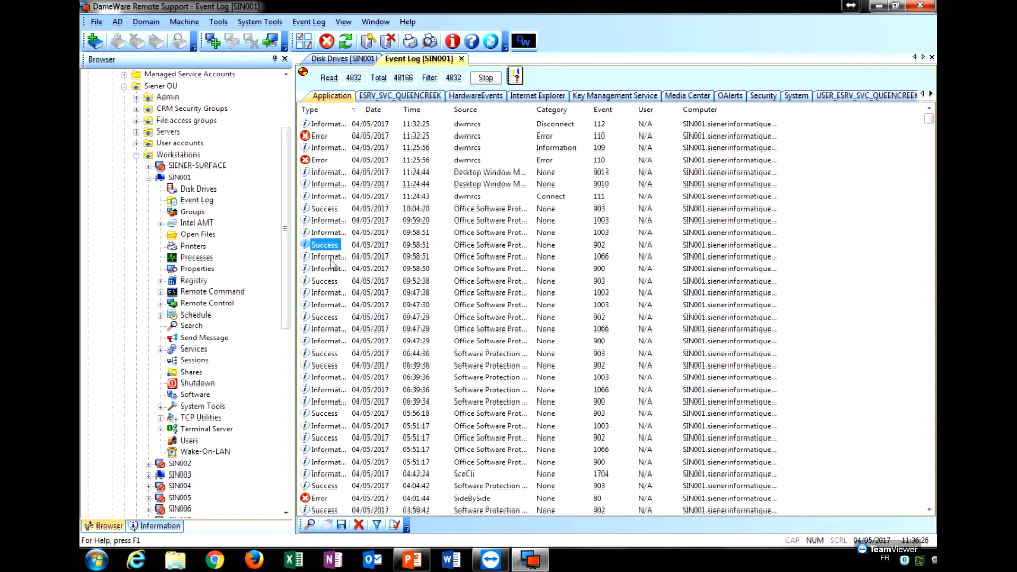
drag(358, 101, 423, 103)
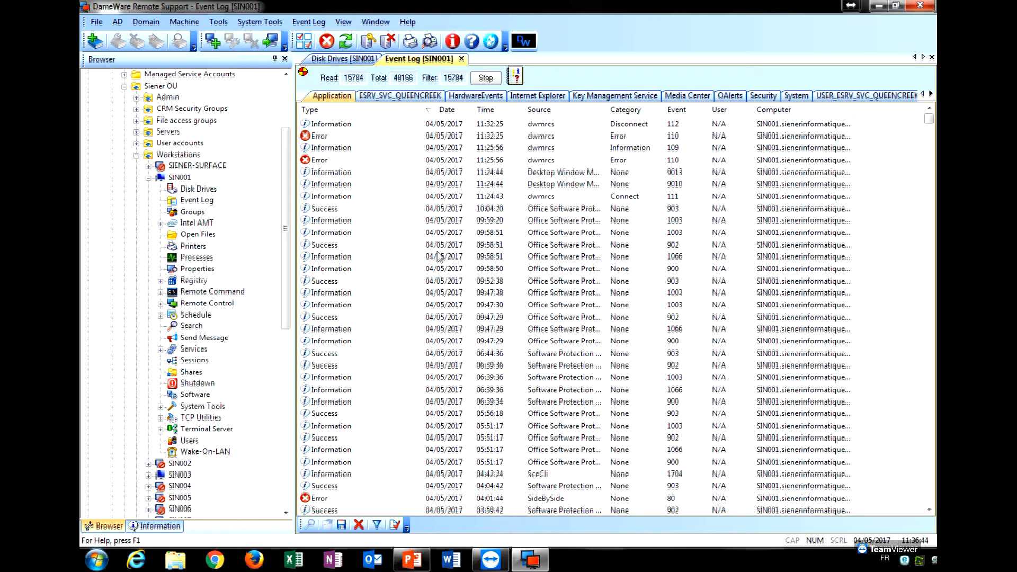
click(193, 212)
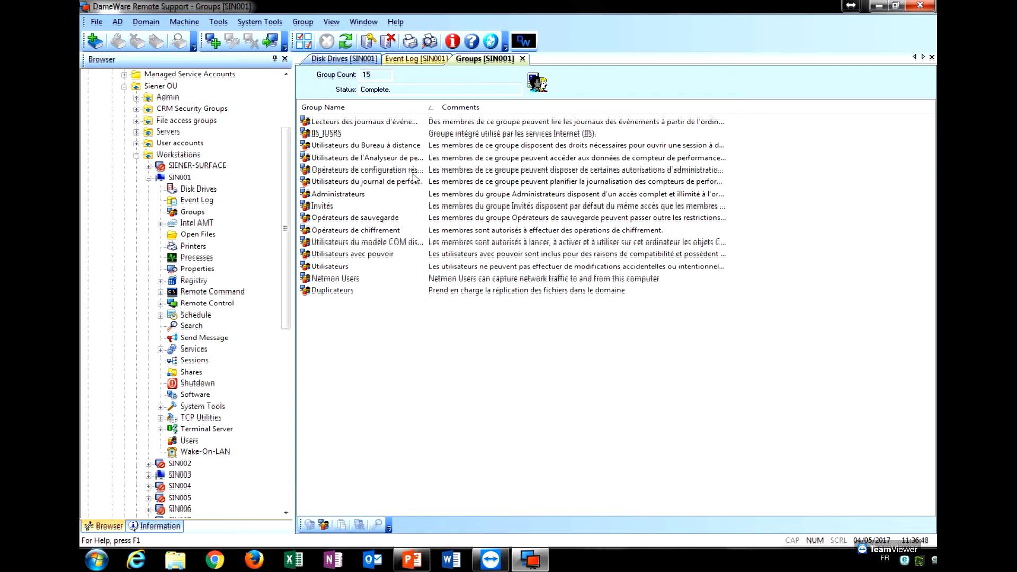
View SIN001's 7 open files, widening the User ID and Path columns to show full paths.
click(215, 236)
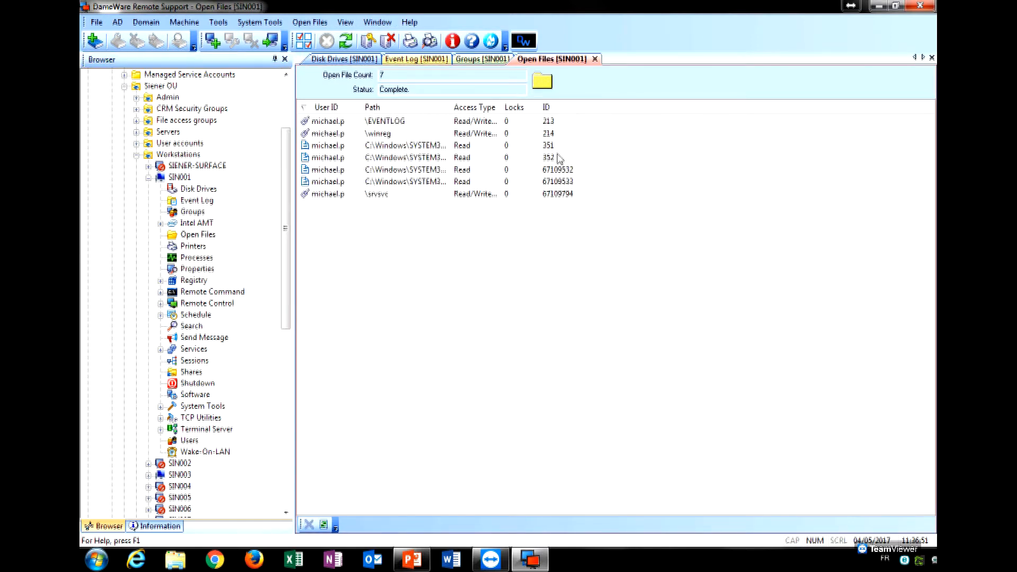
drag(363, 108, 372, 108)
drag(461, 101, 556, 106)
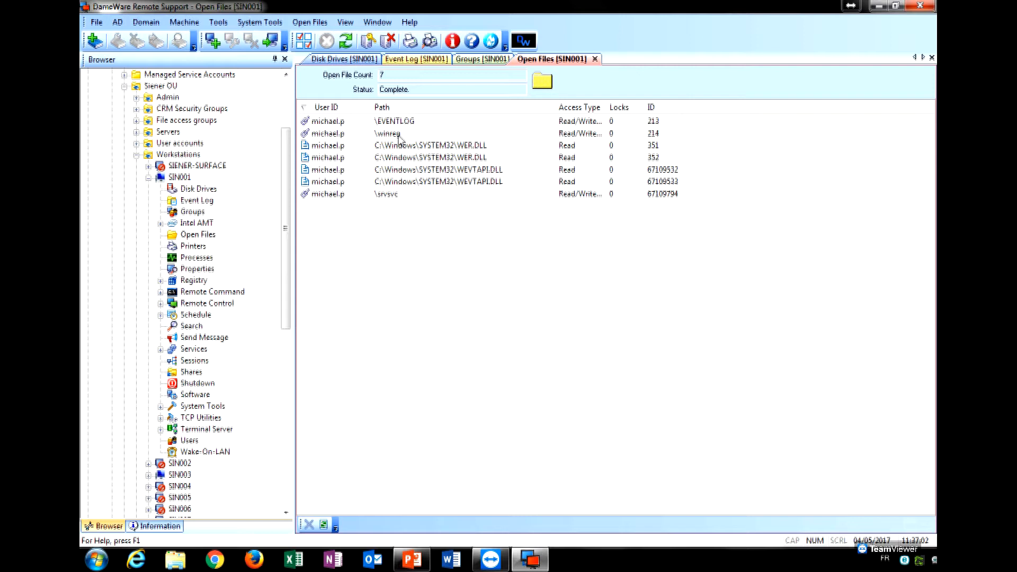
drag(286, 241, 286, 251)
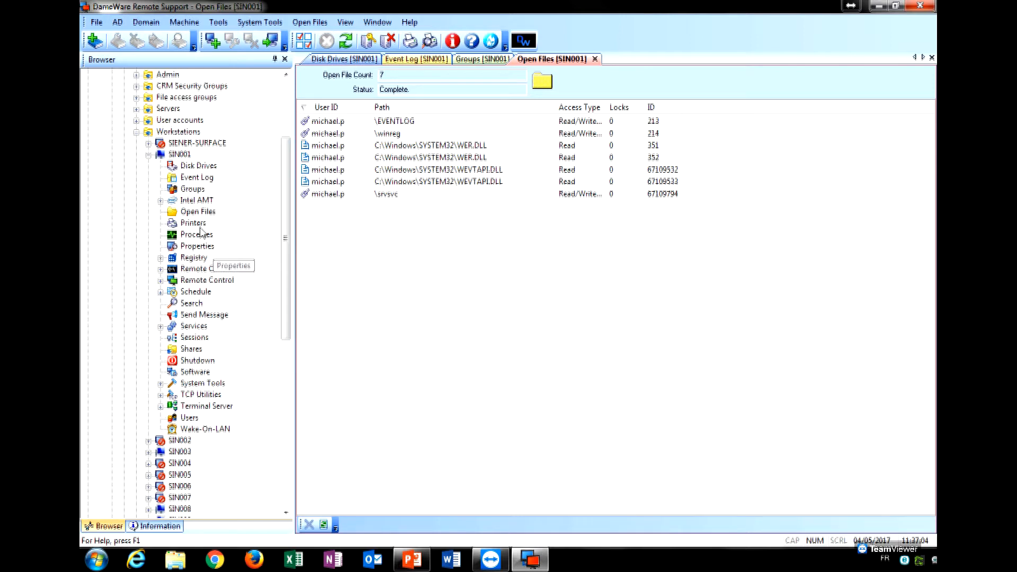
Browse SIN001's four printers, including Foxit Reader PDF Printer, then start listing its processes.
click(194, 223)
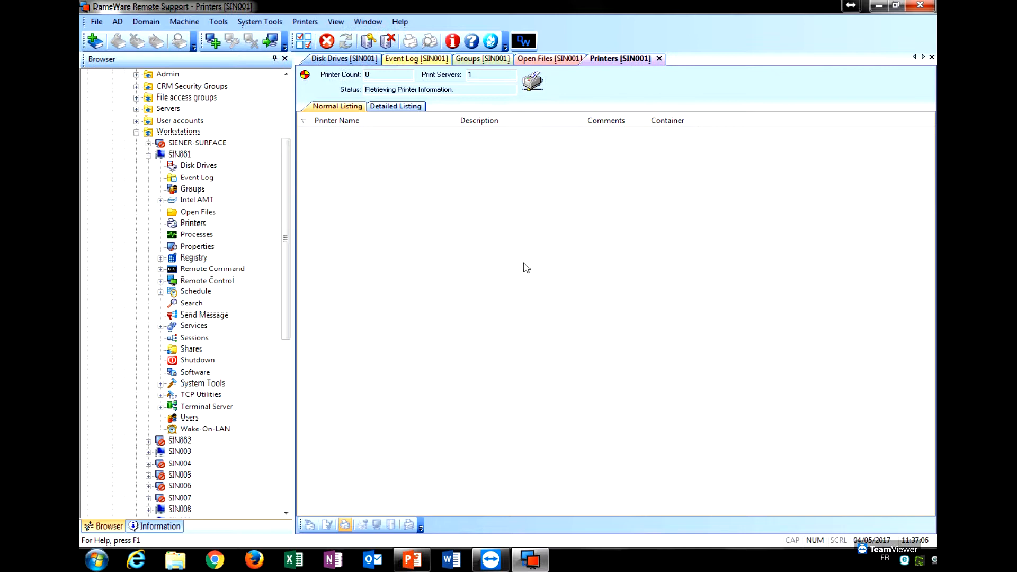
click(430, 135)
click(429, 148)
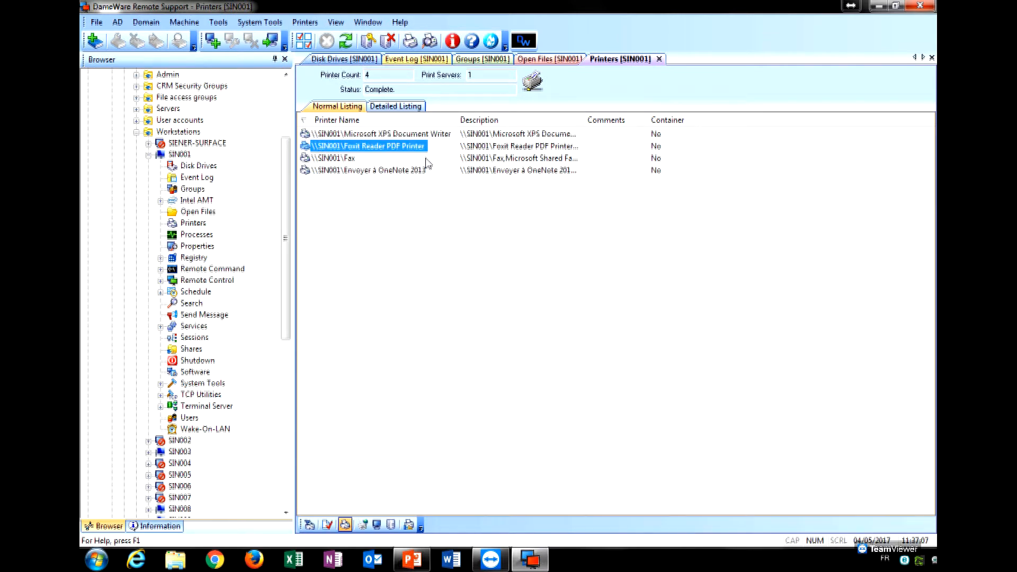
click(428, 170)
click(418, 206)
right_click(417, 203)
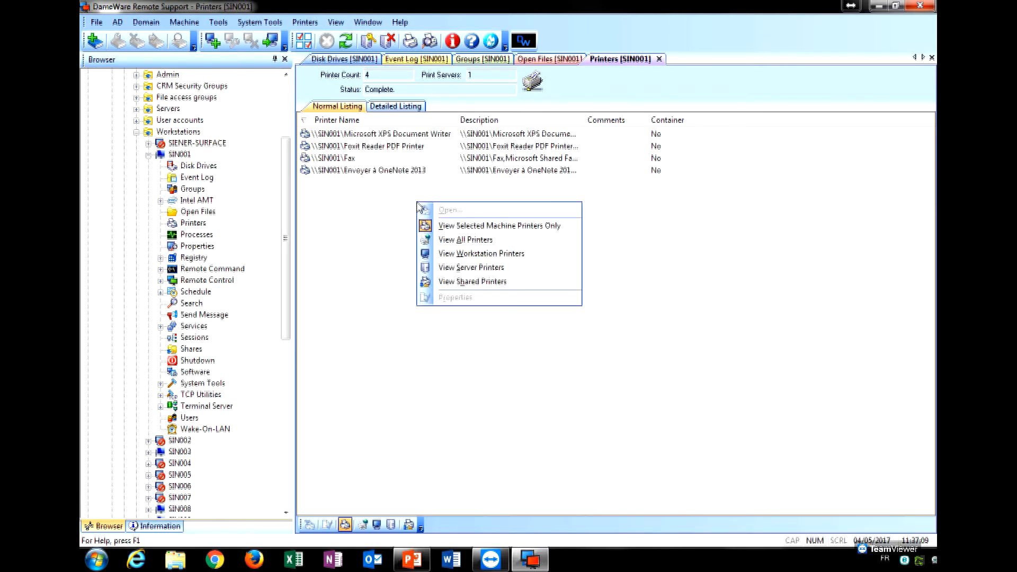
click(385, 197)
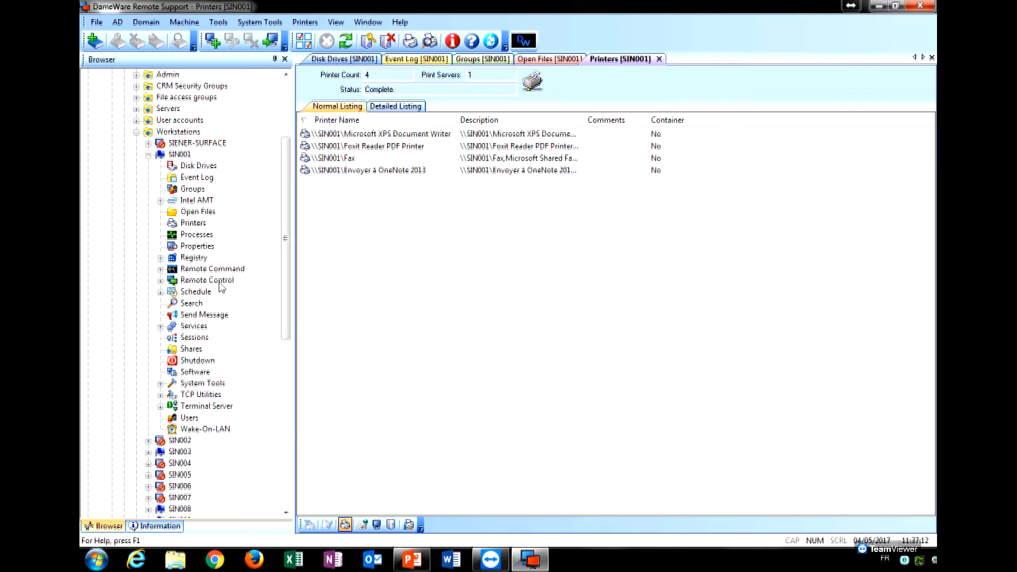
click(196, 236)
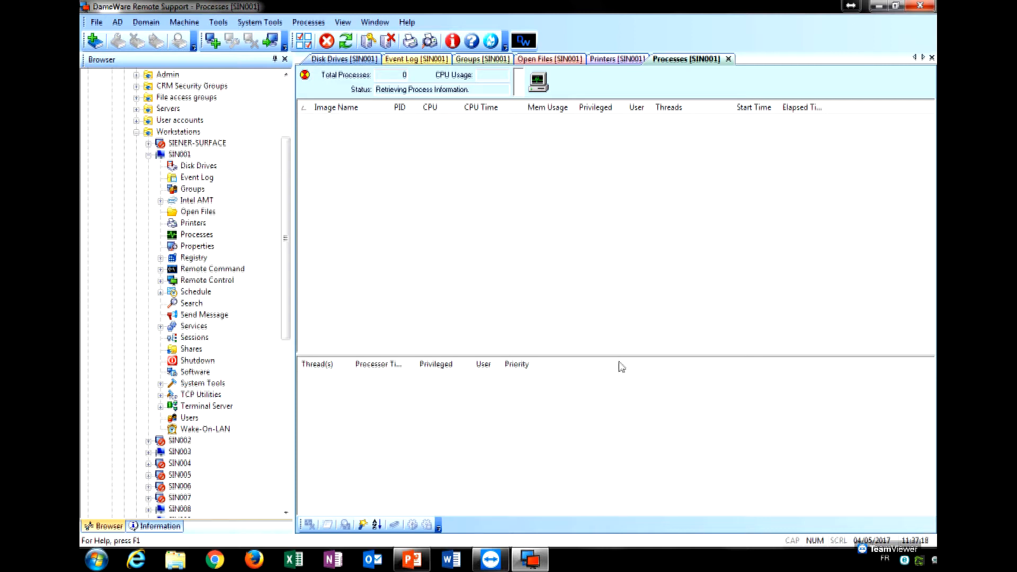
Enlarge the process list, then open and close SIN001's system properties.
drag(619, 356, 622, 383)
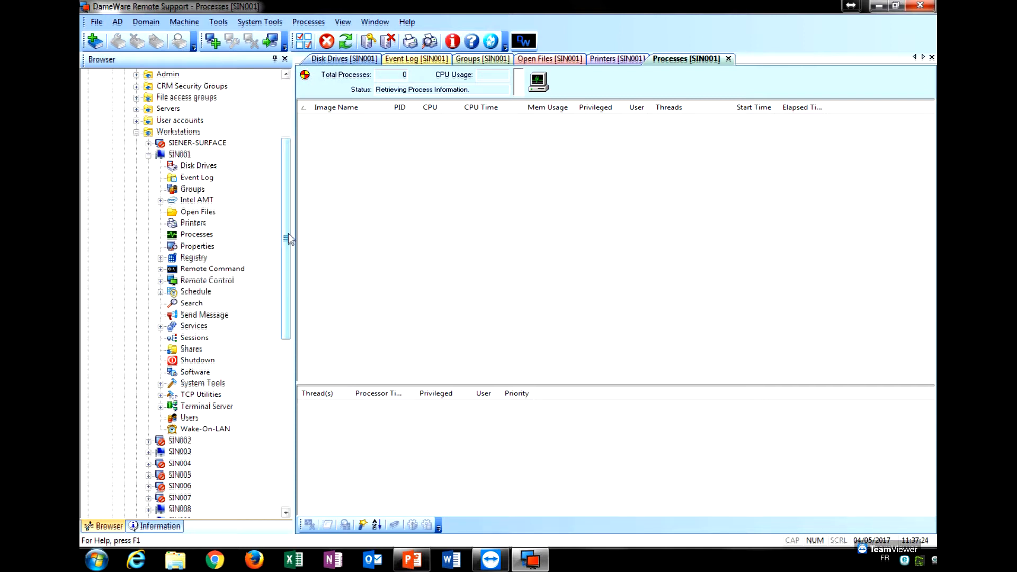
scroll(283, 249, down, 1)
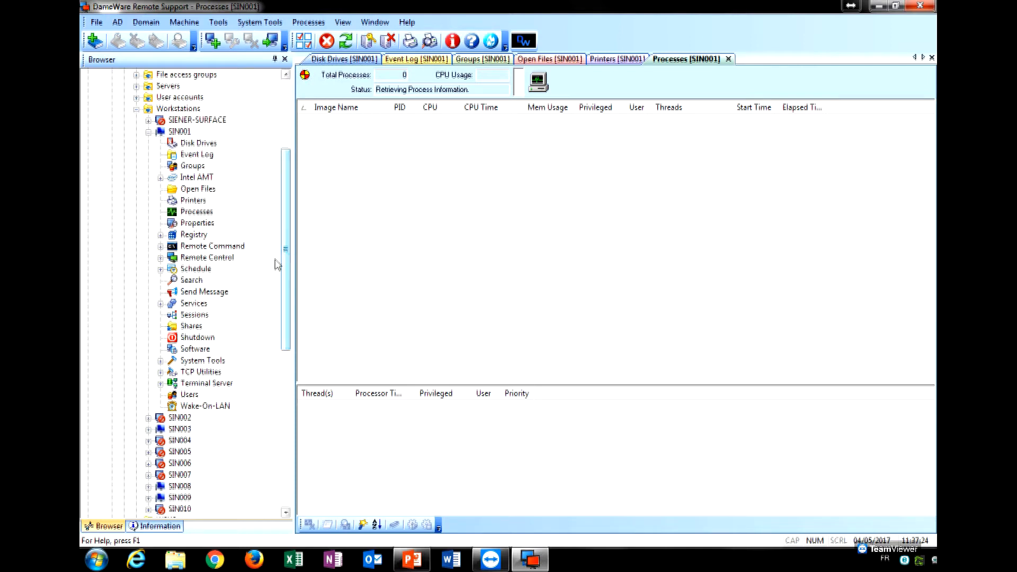
click(205, 224)
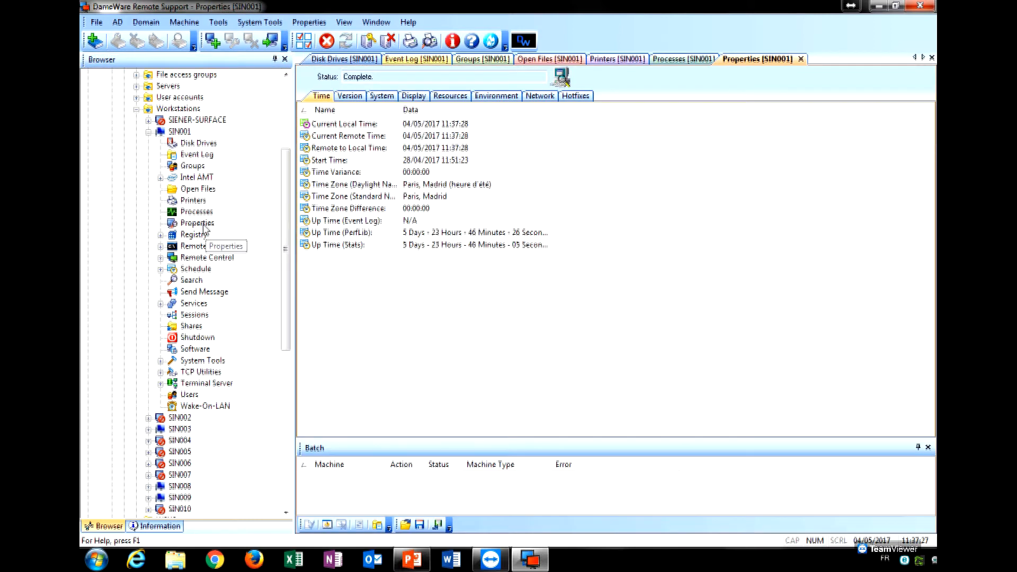
click(801, 59)
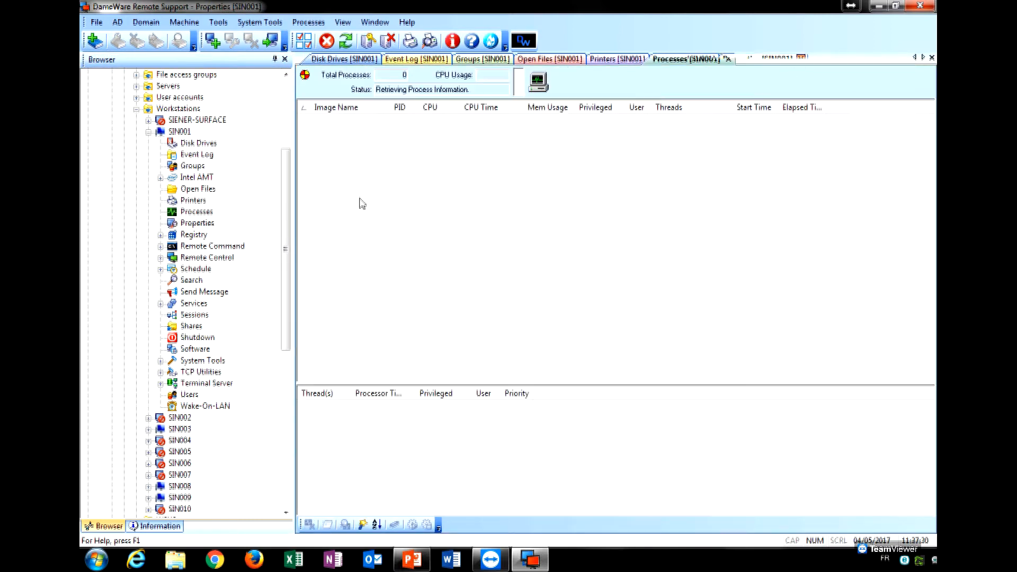
Open a remote command console on SIN001, move it aside, and close it.
click(214, 246)
scroll(277, 261, down, 1)
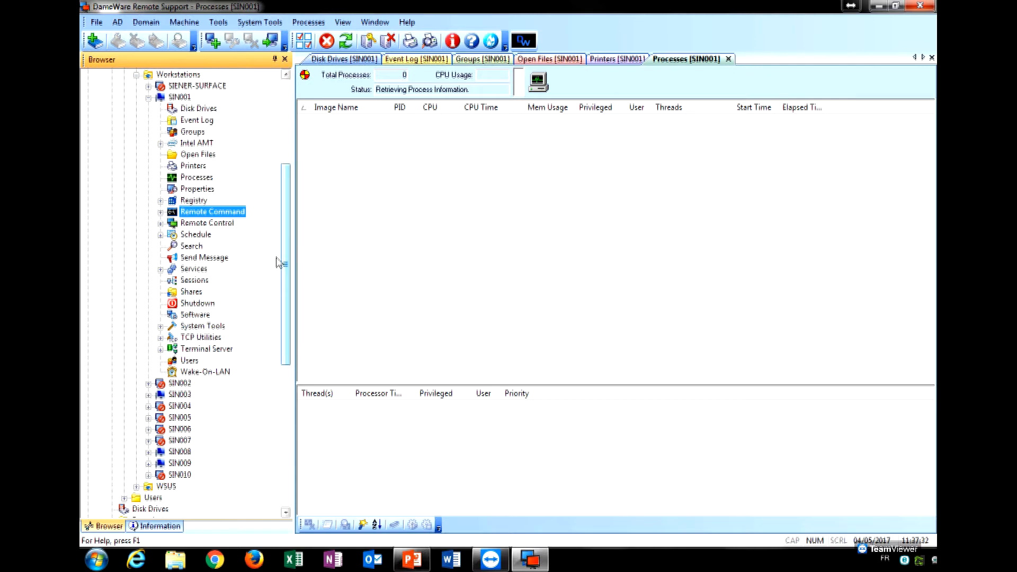
click(161, 212)
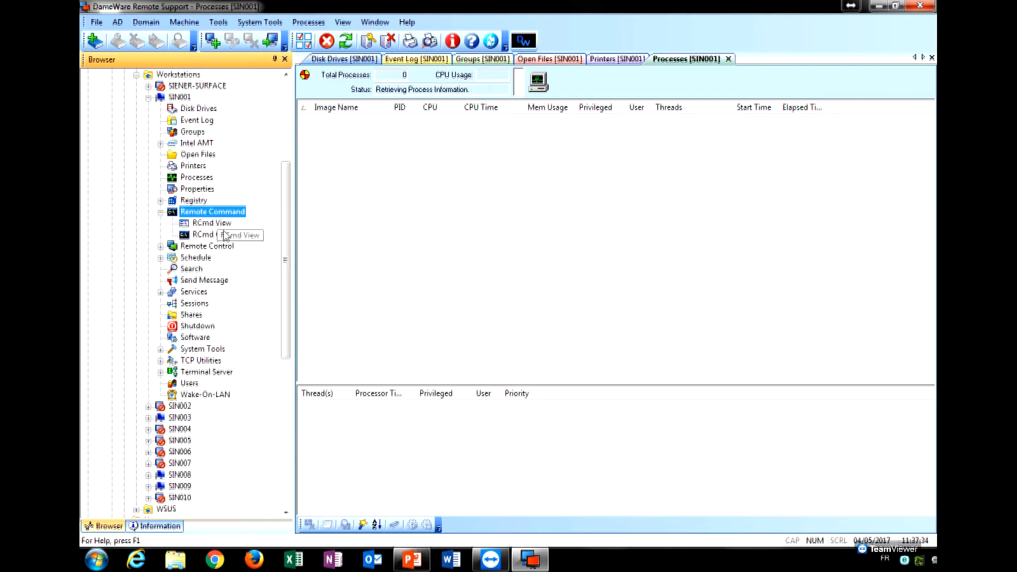
click(221, 236)
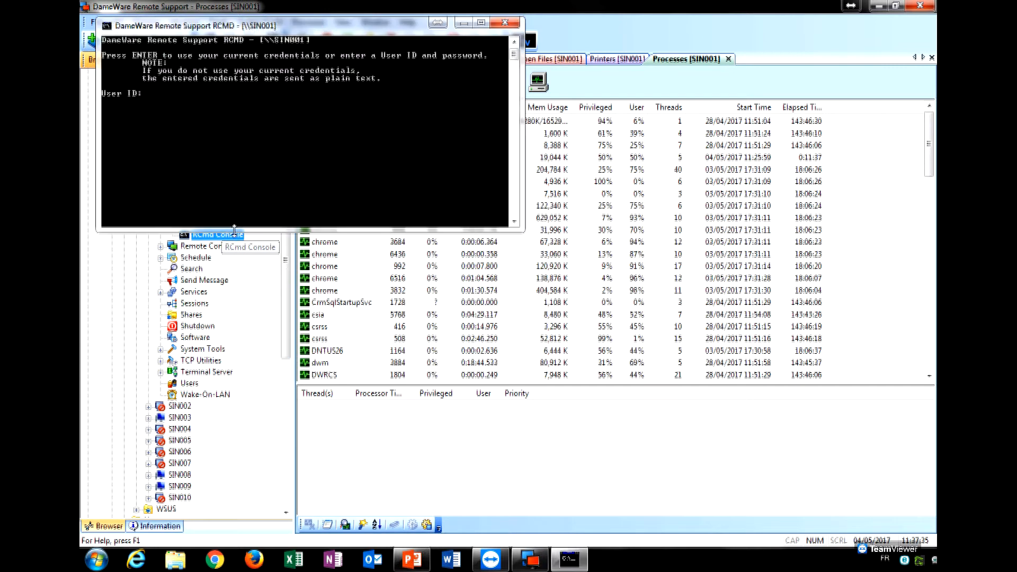
drag(330, 26, 494, 245)
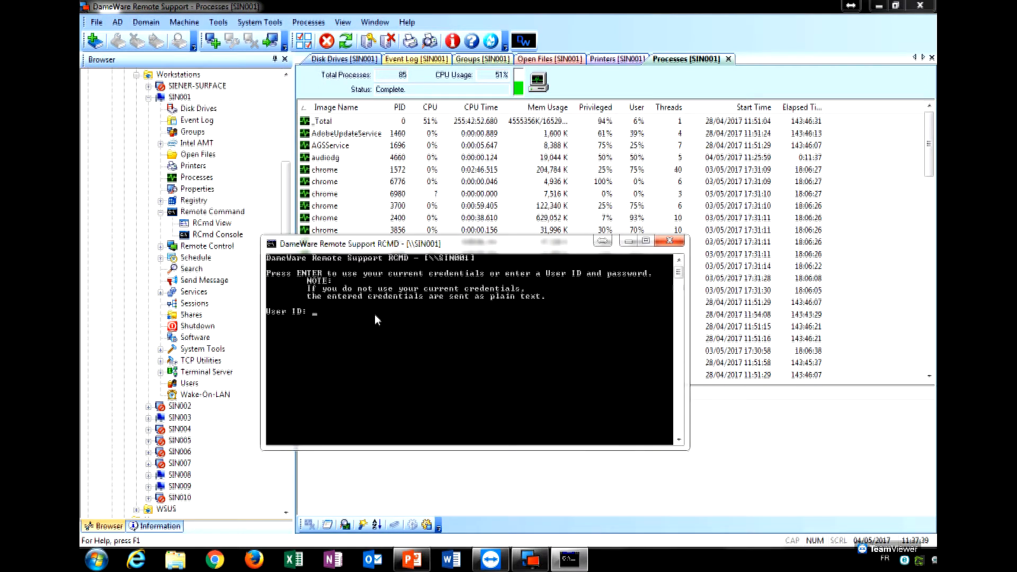
click(680, 241)
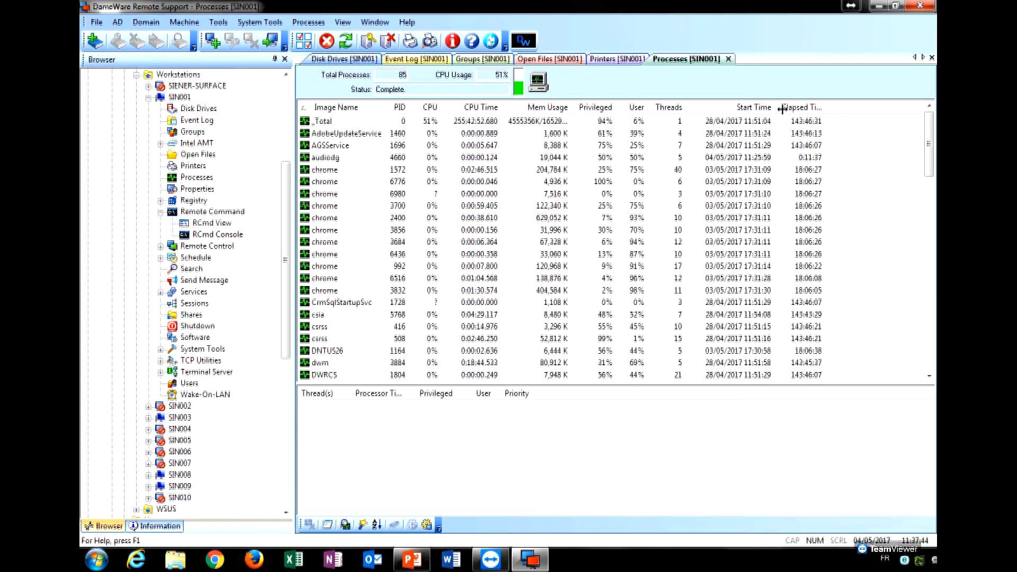
Widen the Image Name column and inspect a chrome process's threads and actions menu.
drag(385, 107, 418, 107)
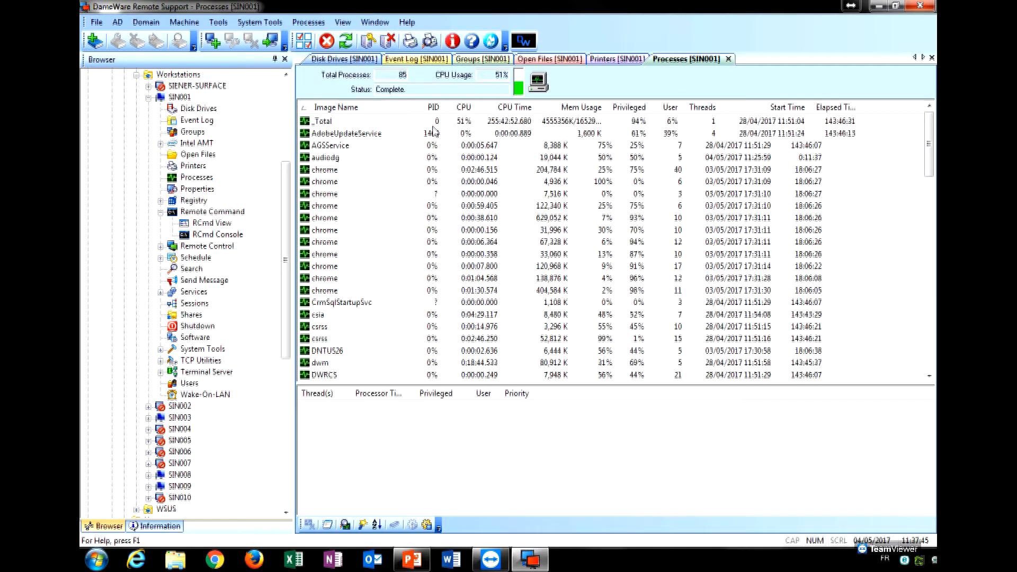
drag(931, 154, 926, 132)
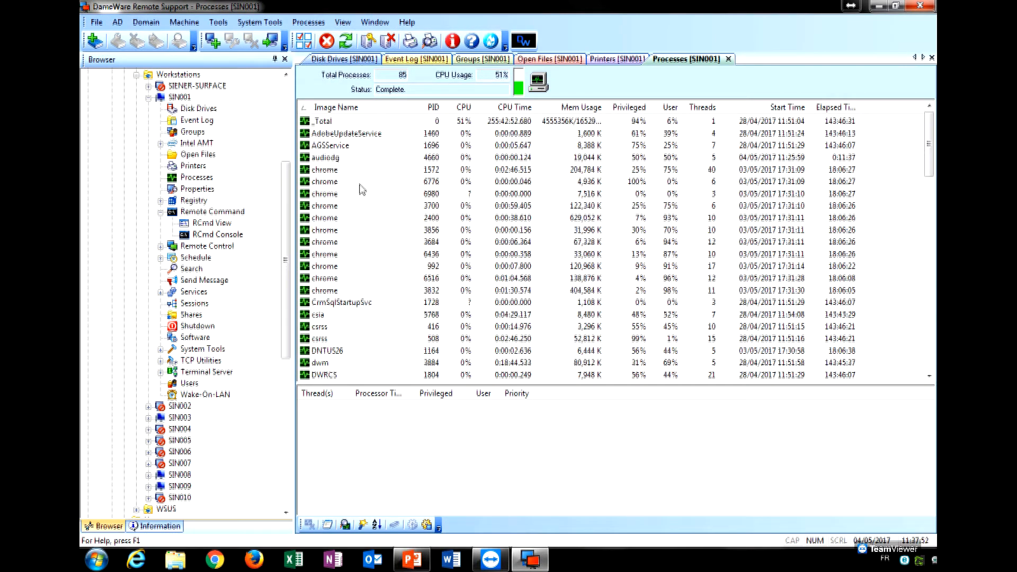
click(339, 182)
right_click(339, 183)
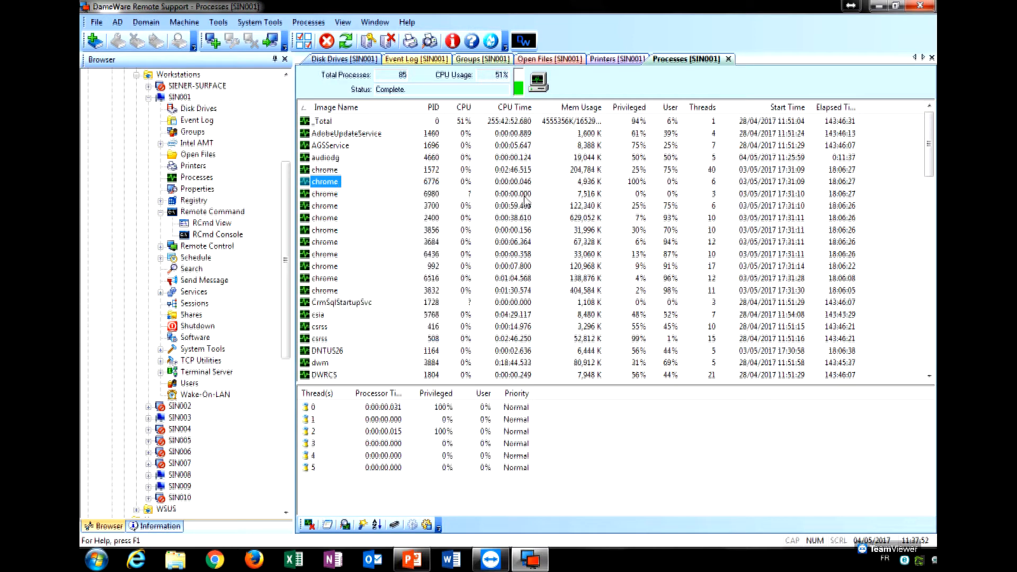
click(387, 238)
Collapse Remote Command and expand Remote Control to select Mini Remote Control.
click(161, 212)
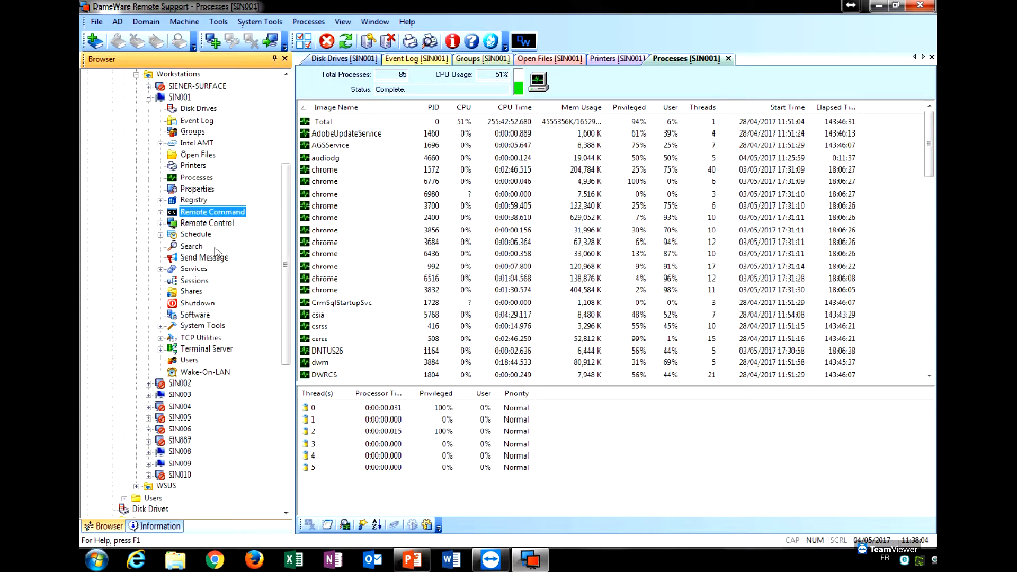
click(215, 224)
click(160, 224)
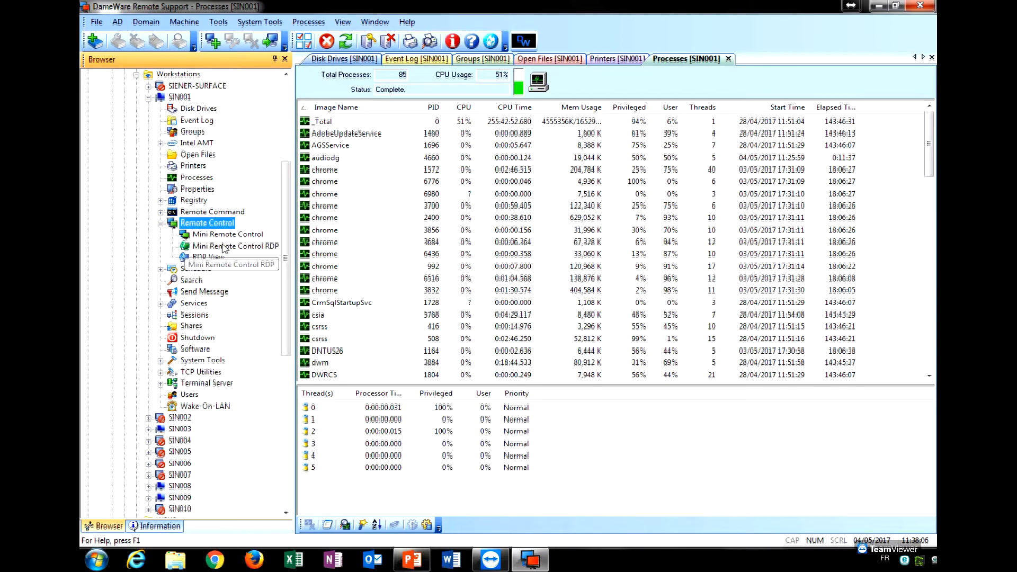
click(226, 236)
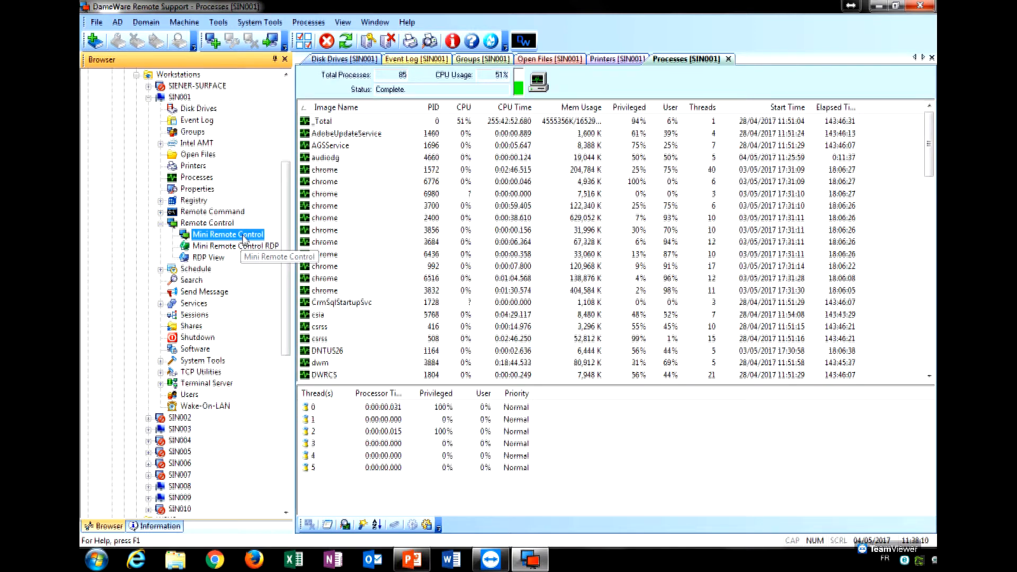
Launch Mini Remote Control for SIN001 and sign in to the Central Server with DameWare credentials, remembering them and suppressing the prompt.
double_click(244, 237)
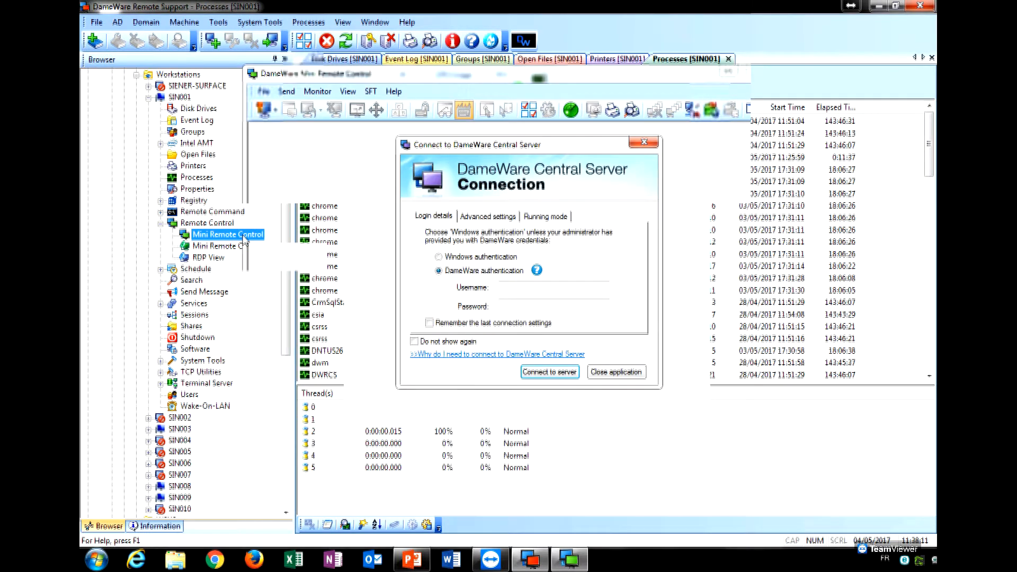
click(577, 291)
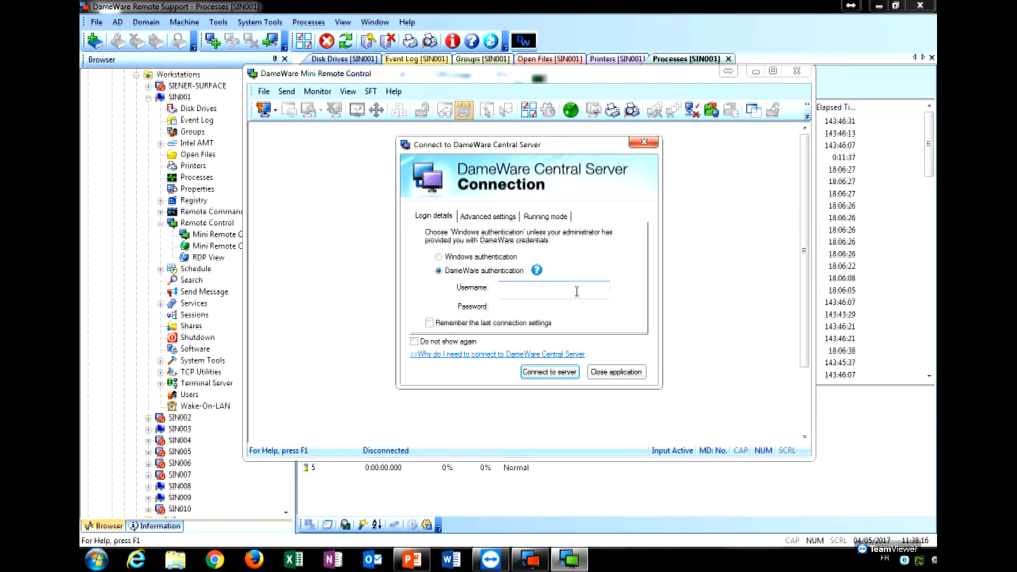
text(dameware)
key(Tab)
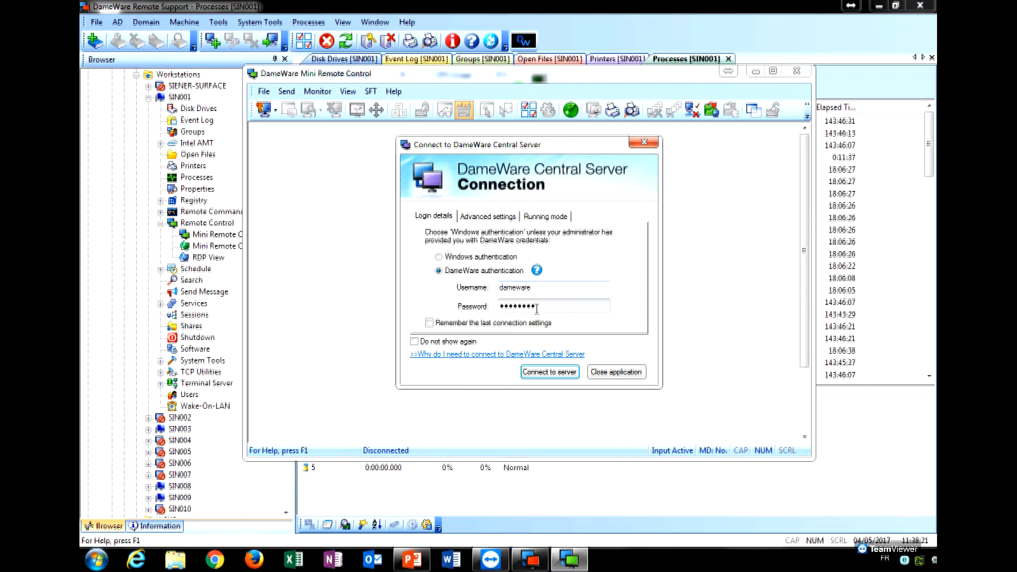
click(430, 323)
click(415, 342)
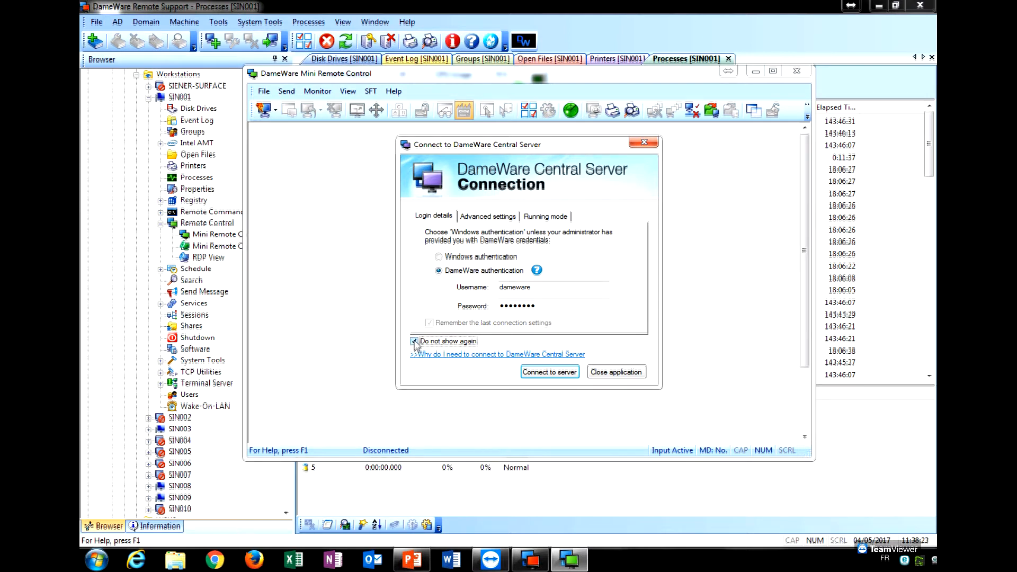
click(566, 372)
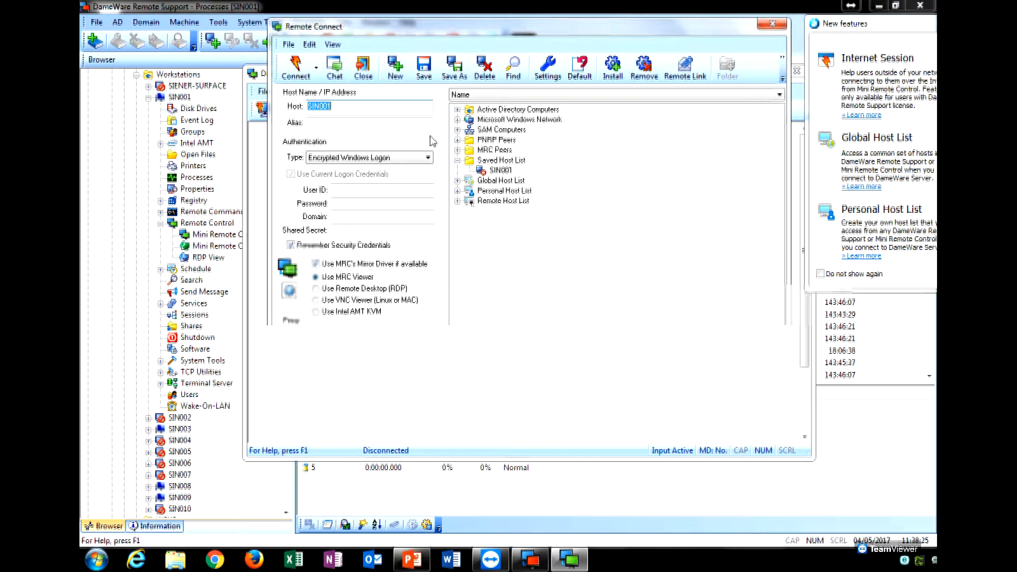
Connect to SIN001 with a domain user's Windows logon, entering user ID, password and domain.
click(307, 74)
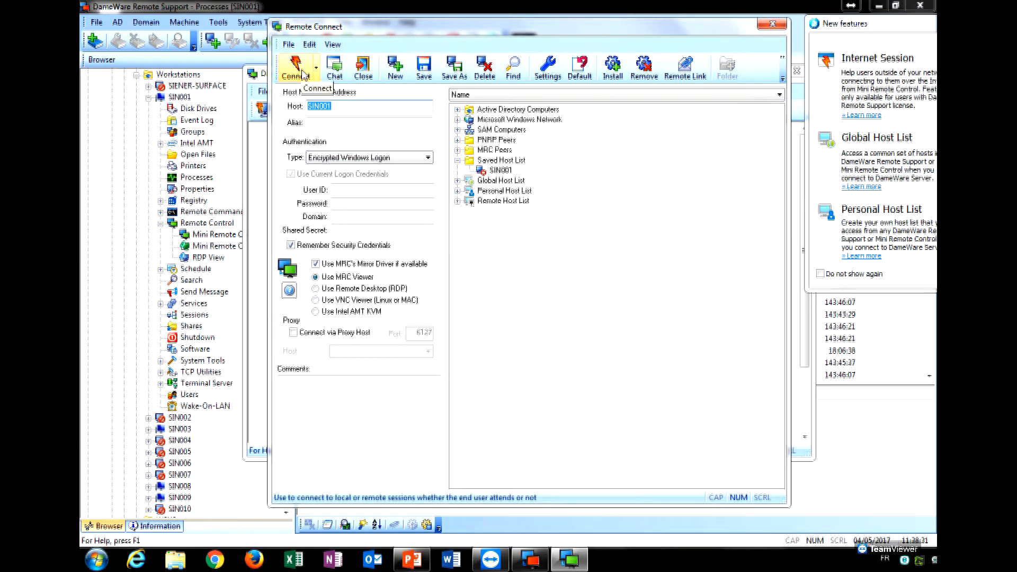
click(624, 296)
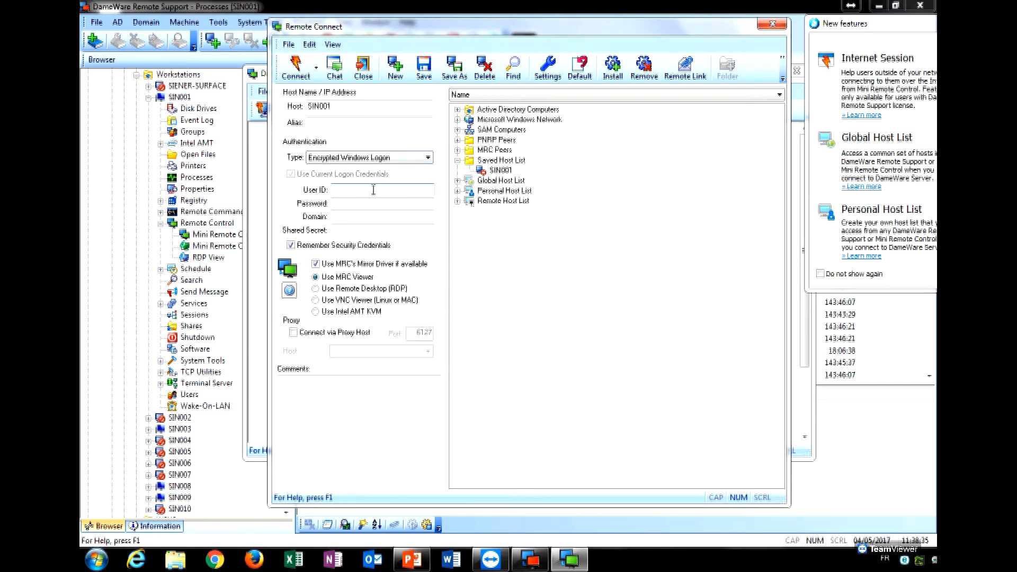
text(Michael.p)
key(Tab)
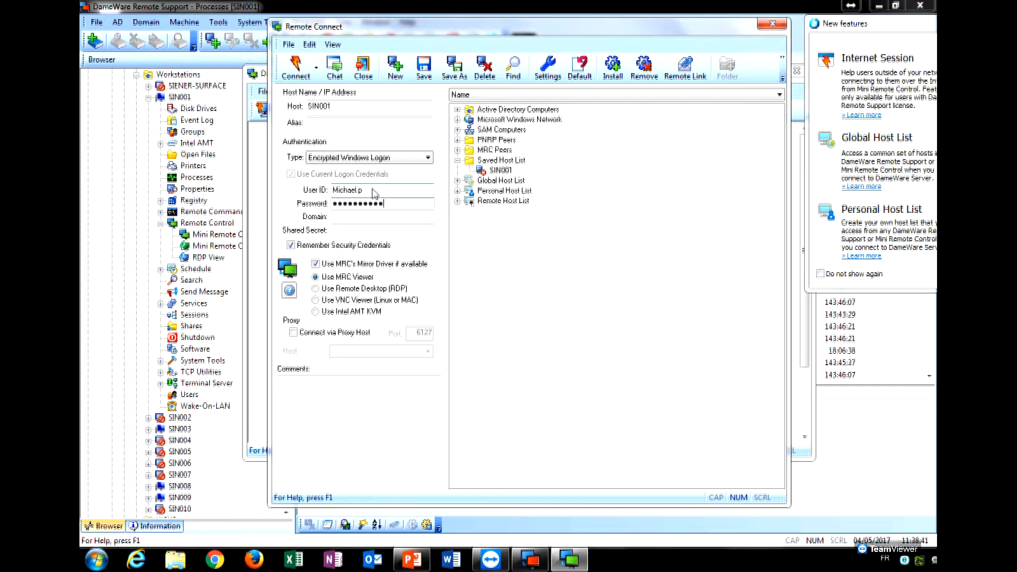
key(Tab)
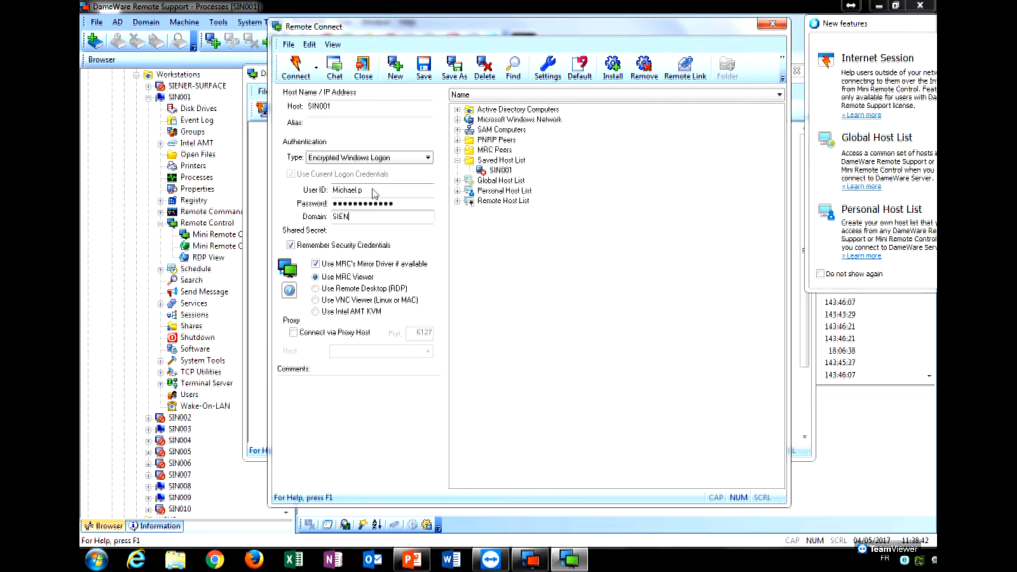
key(Return)
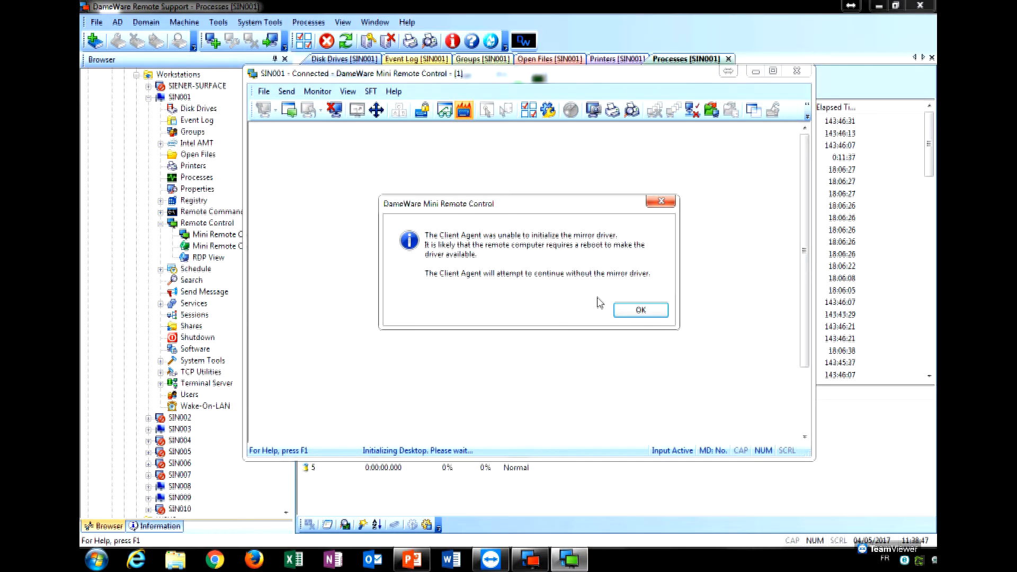
Dismiss the mirror-driver notice, maximize SIN001's remote desktop and bring up the agent's tray menu.
click(634, 313)
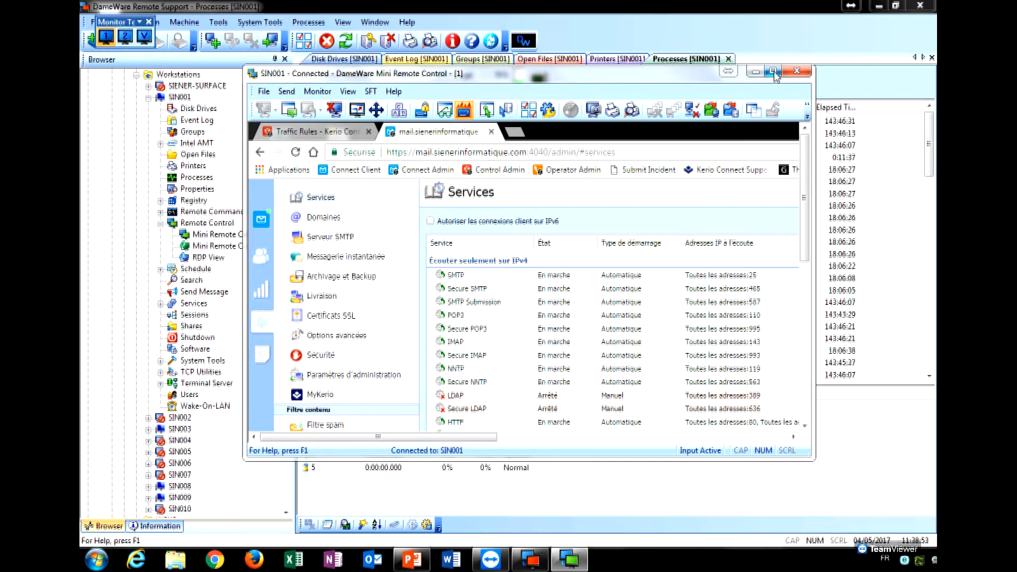
click(773, 73)
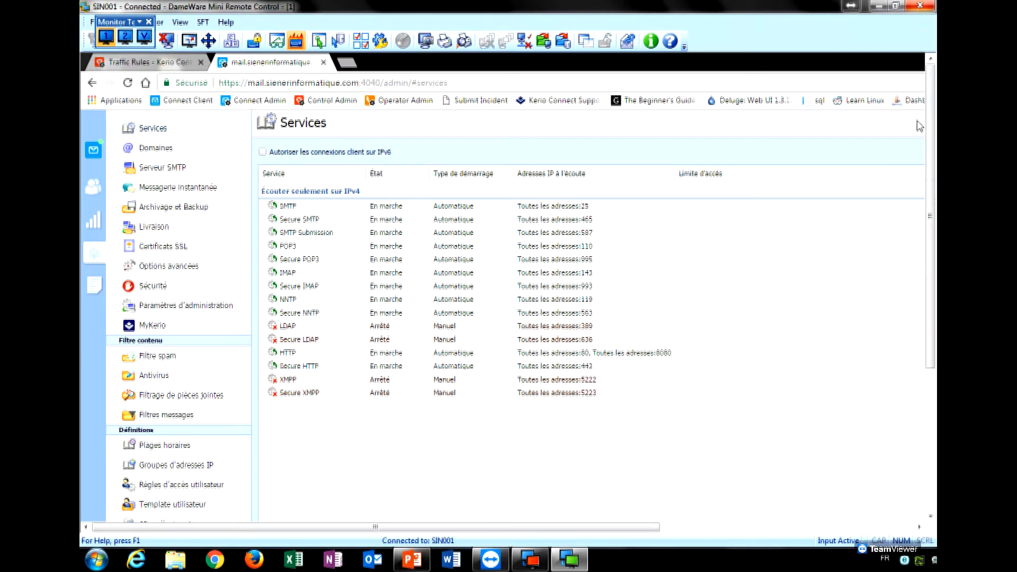
drag(932, 127, 934, 265)
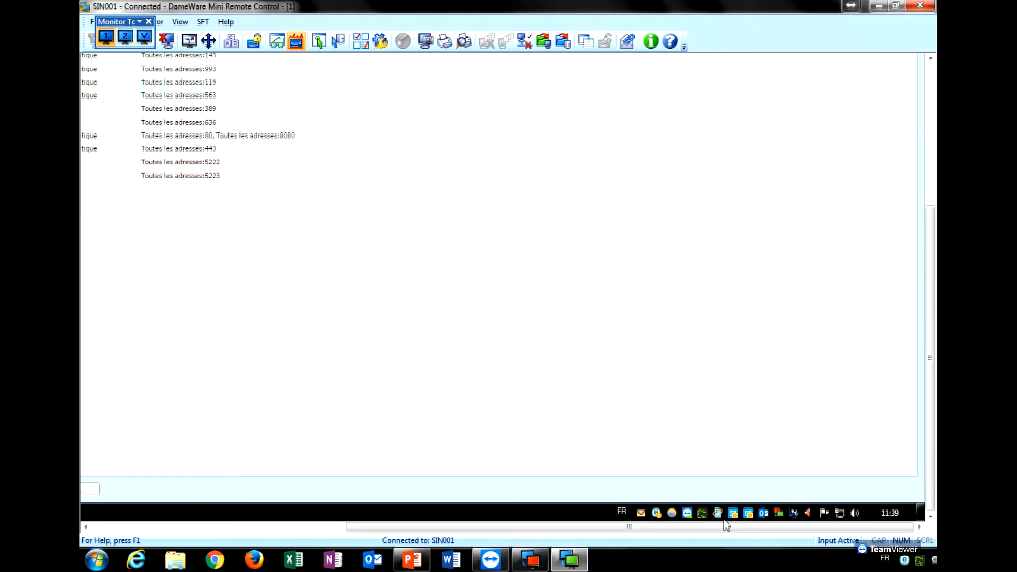
right_click(779, 516)
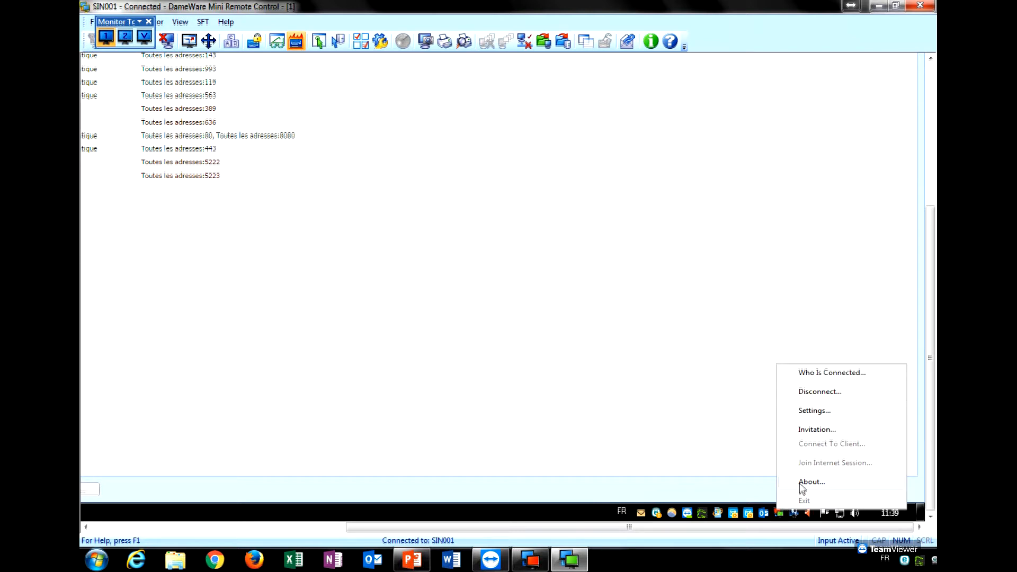
Check the agent's About details (version 12.0.3.4010, port 6129), close it, and reopen the tray menu.
click(811, 481)
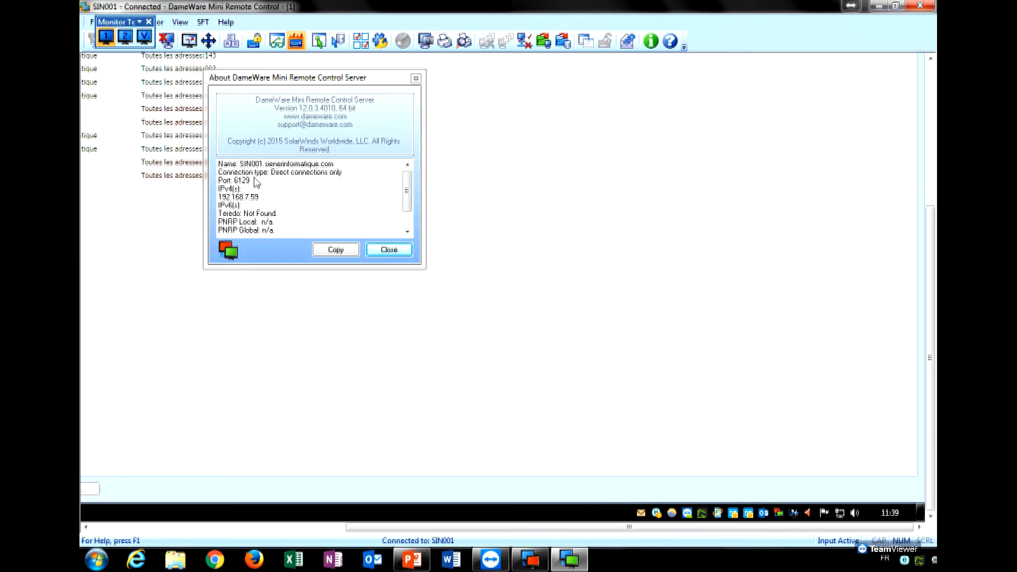
drag(408, 196, 409, 220)
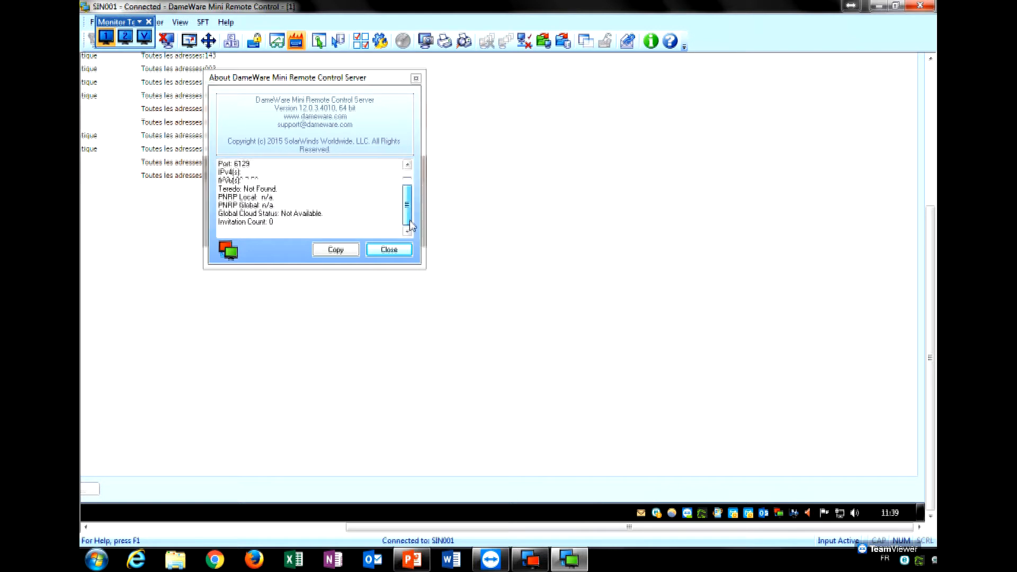
click(390, 250)
right_click(779, 513)
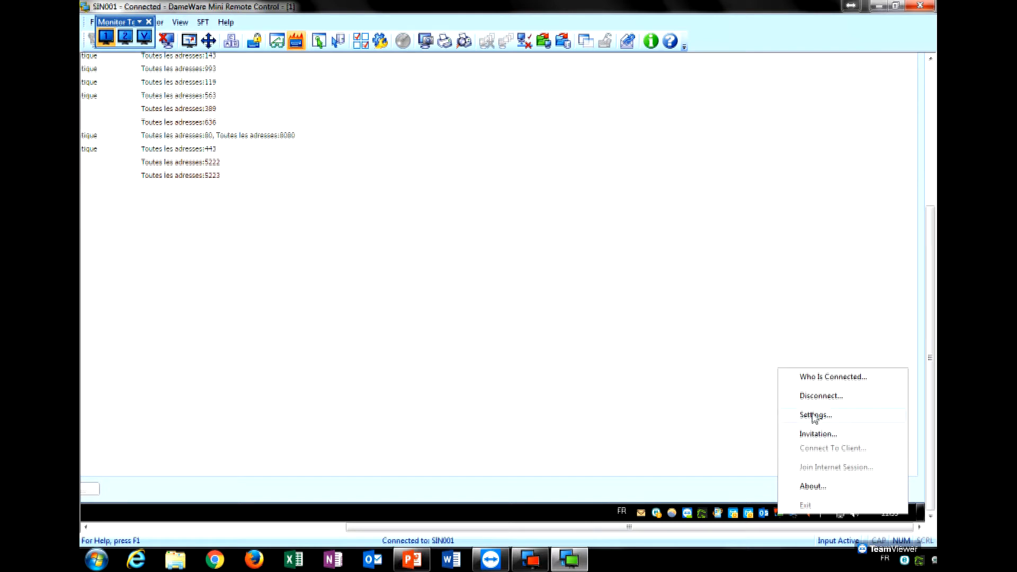
Open the SIN001 agent's Settings from its tray menu and bring the authentication options into view.
click(815, 416)
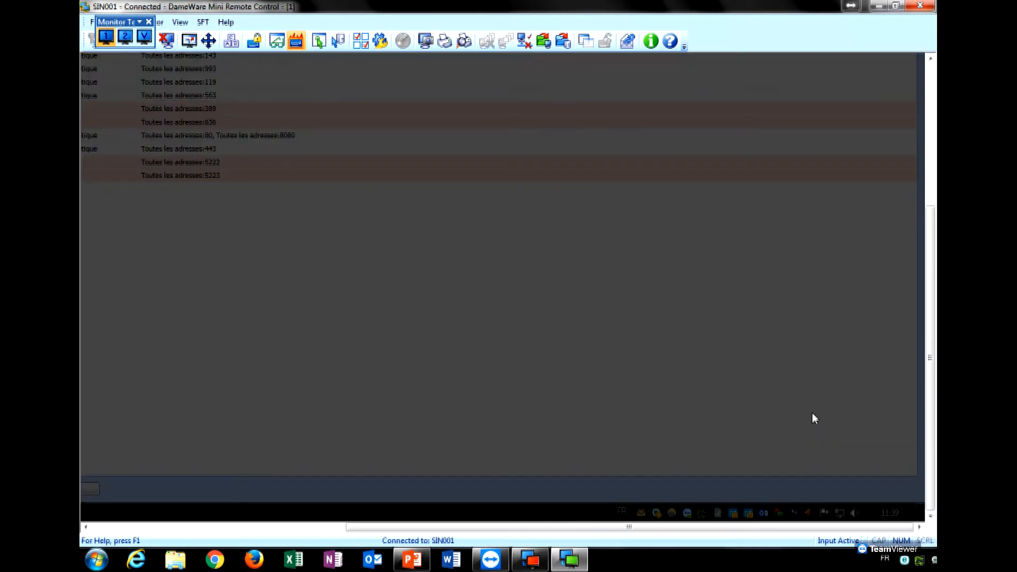
drag(928, 263, 914, 131)
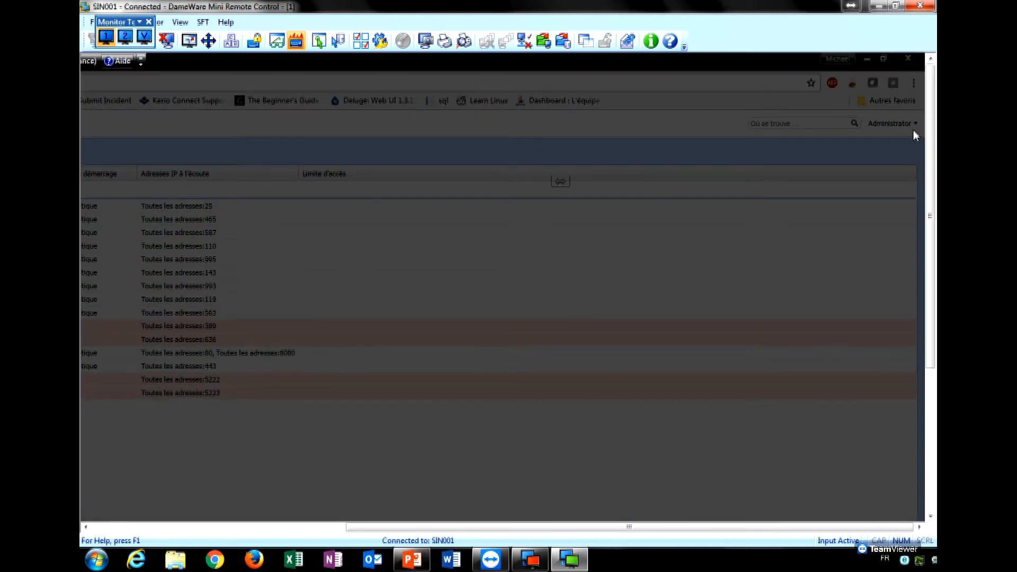
drag(625, 527, 256, 523)
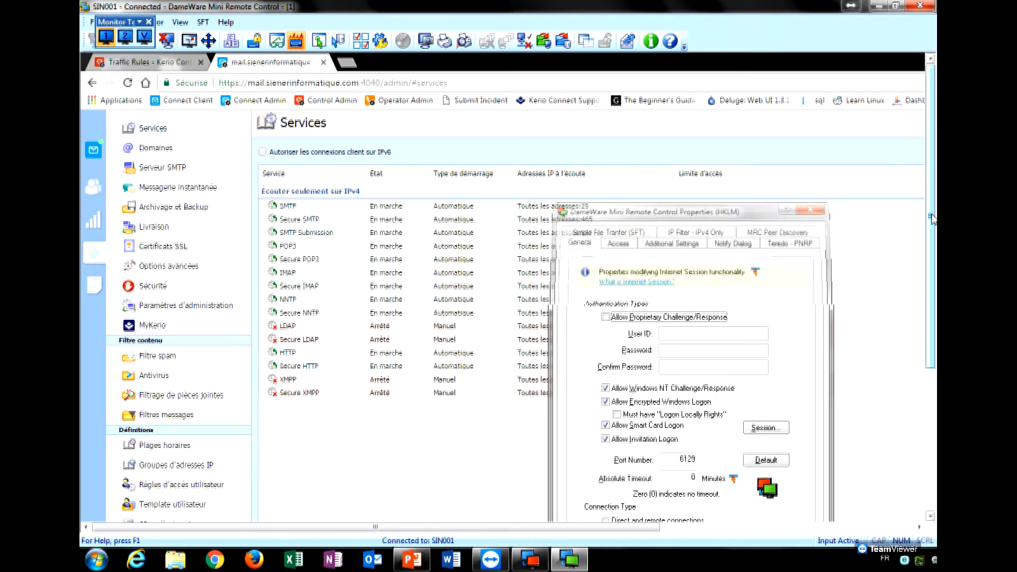
drag(932, 221, 929, 300)
drag(607, 526, 674, 524)
drag(610, 528, 739, 513)
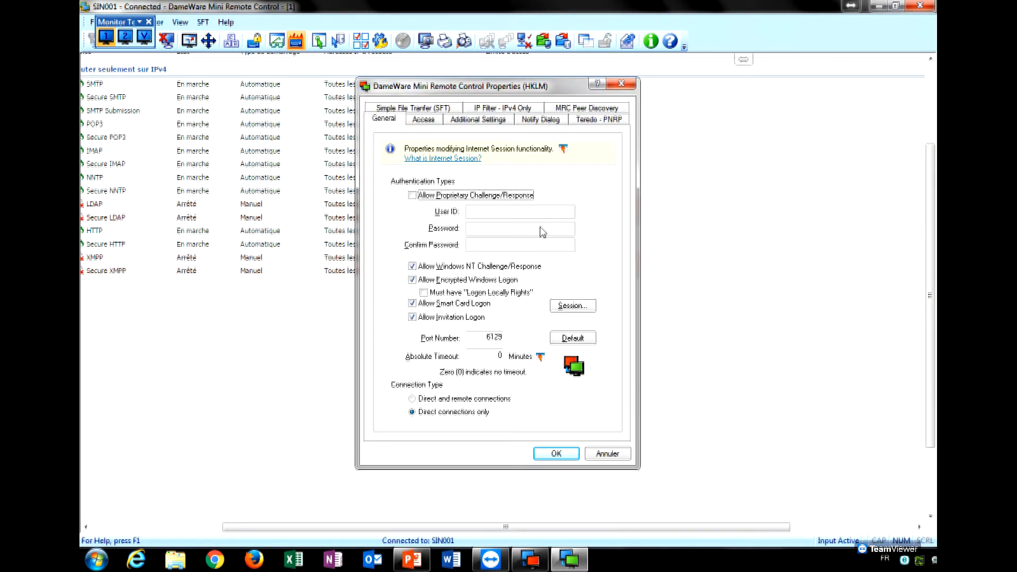
drag(935, 347, 930, 323)
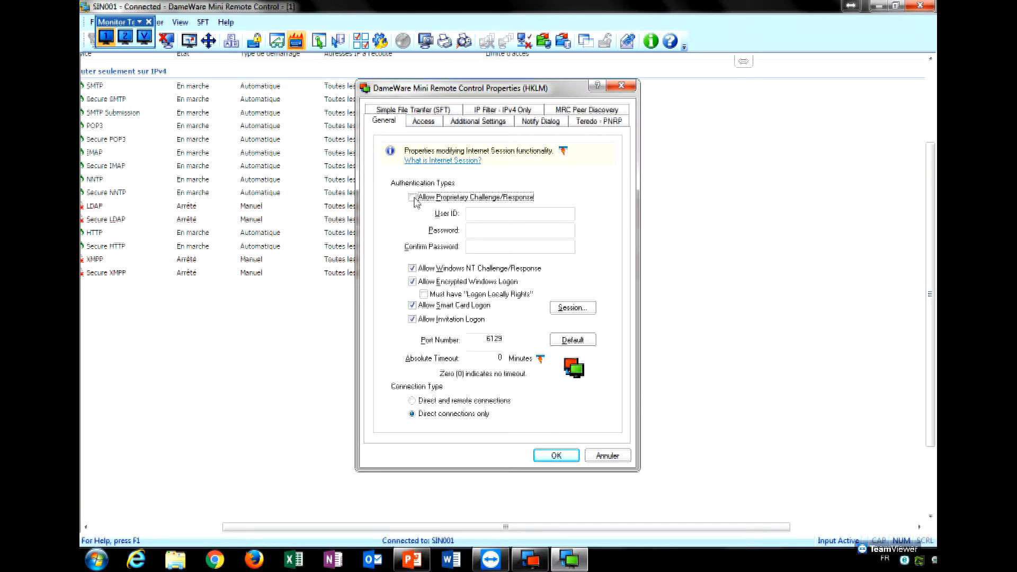
Enable Proprietary Challenge/Response with its own user ID and confirmed password, and save.
key(space)
click(495, 215)
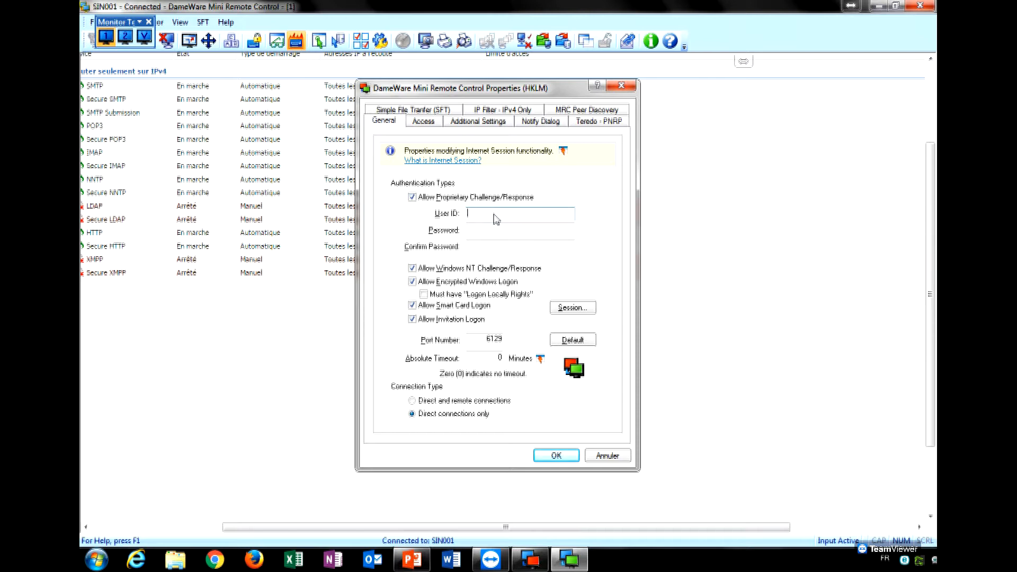
key(Tab)
text(••••••••)
key(Tab)
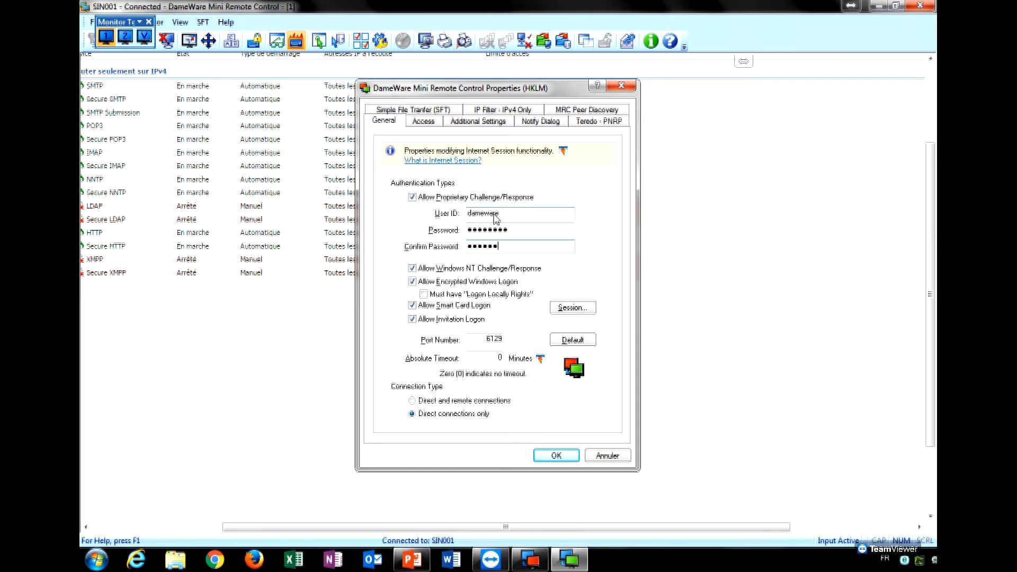
click(555, 456)
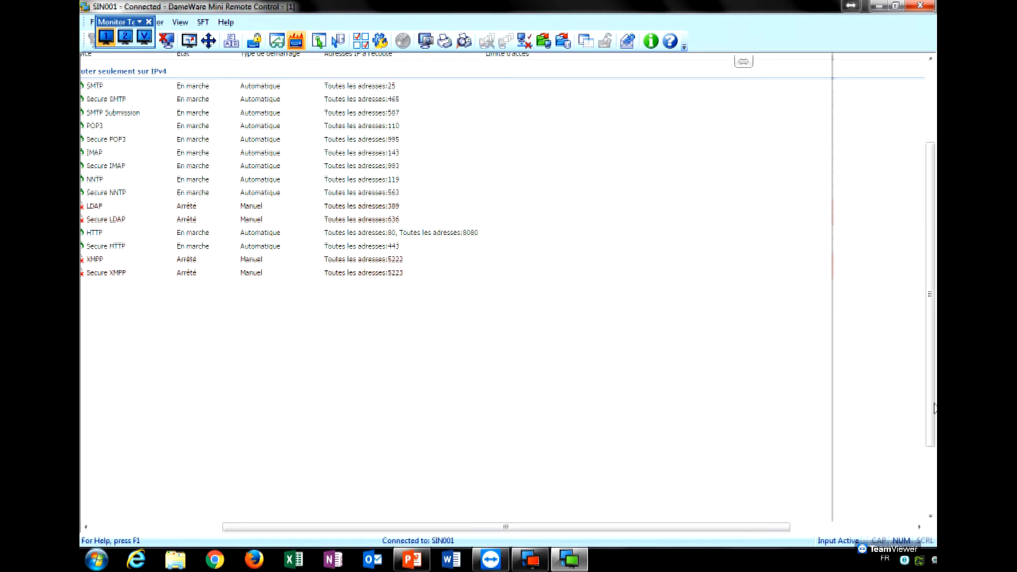
Place the monitor-switching toolbar over the remote screen and view SIN001's second monitor.
drag(931, 420, 931, 483)
drag(766, 527, 890, 532)
mouse_move(781, 519)
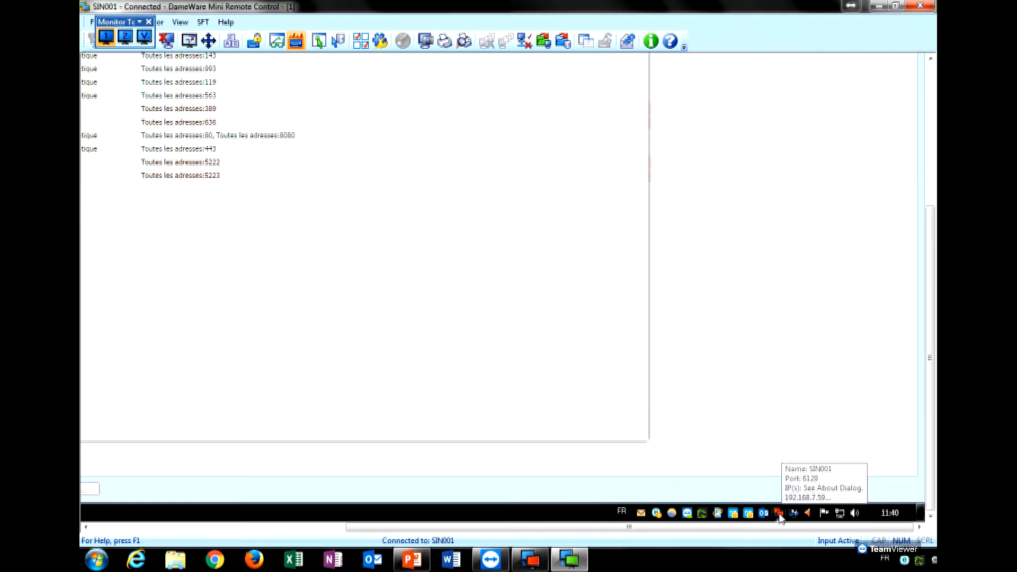
mouse_move(931, 467)
mouse_down()
mouse_move(930, 345)
mouse_move(934, 477)
mouse_up()
drag(831, 530, 606, 532)
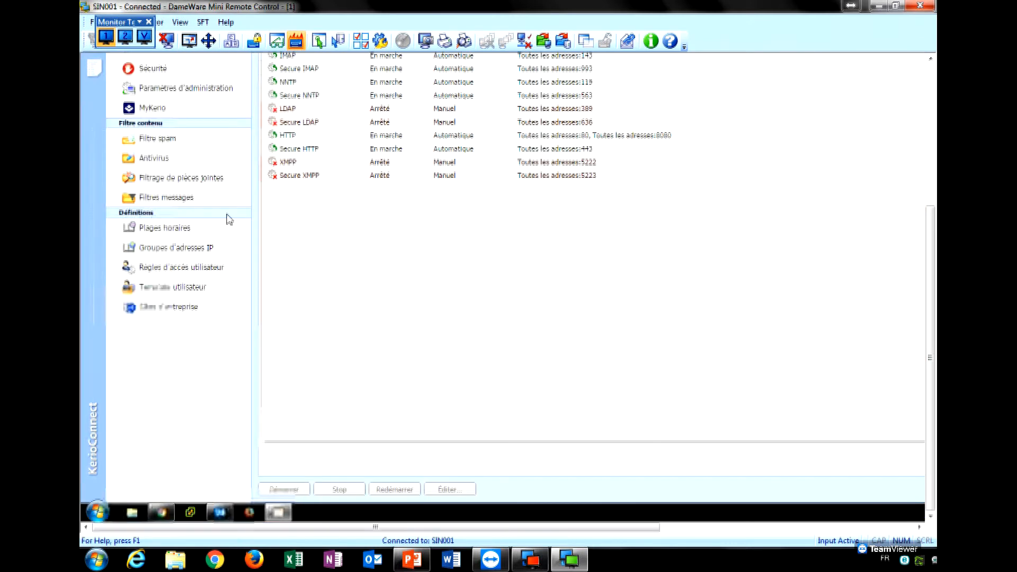
drag(211, 62, 320, 206)
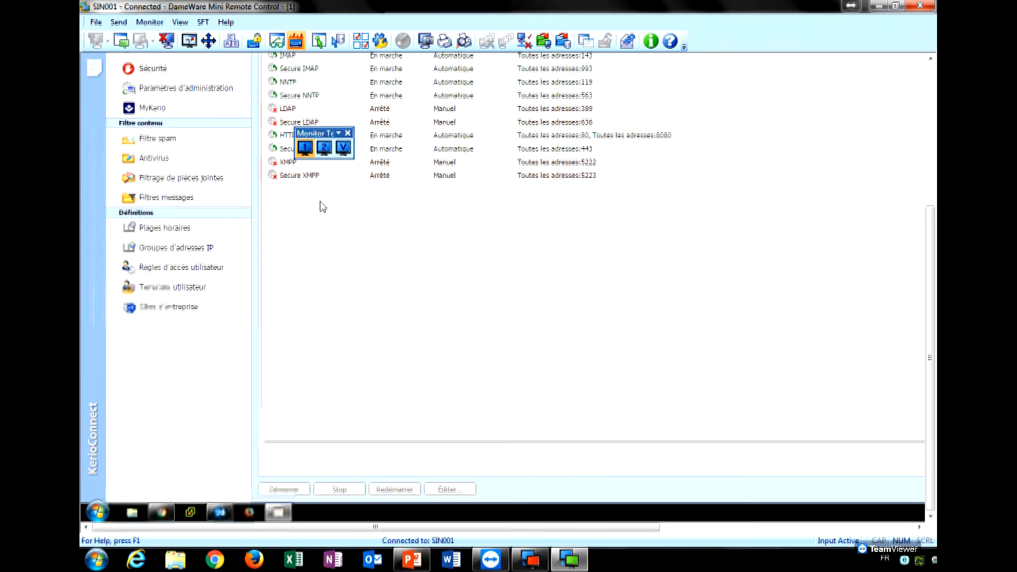
click(323, 147)
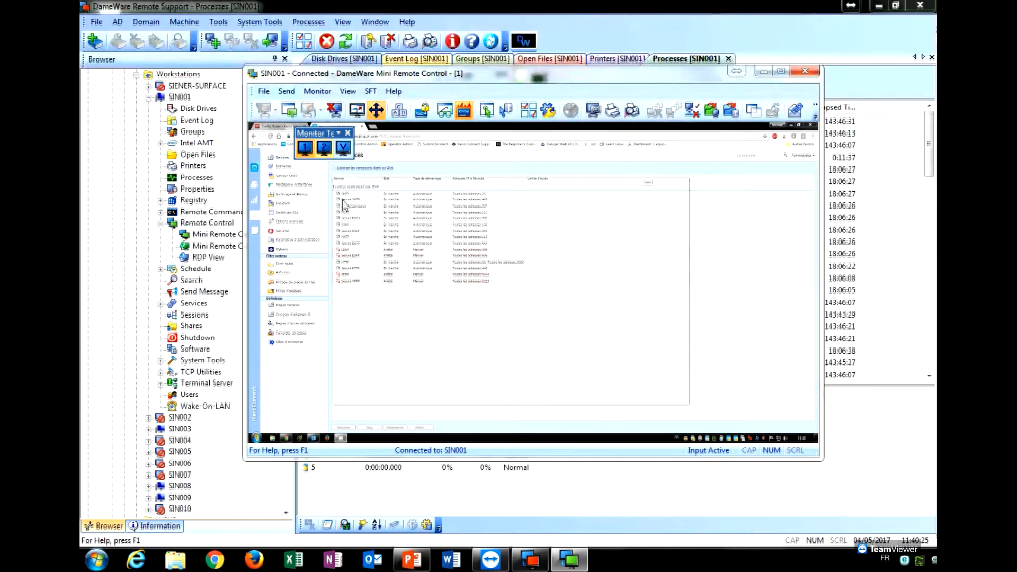
Reconnect to SIN001 via Proprietary Challenge/Response with its user ID and password, domain cleared.
click(96, 41)
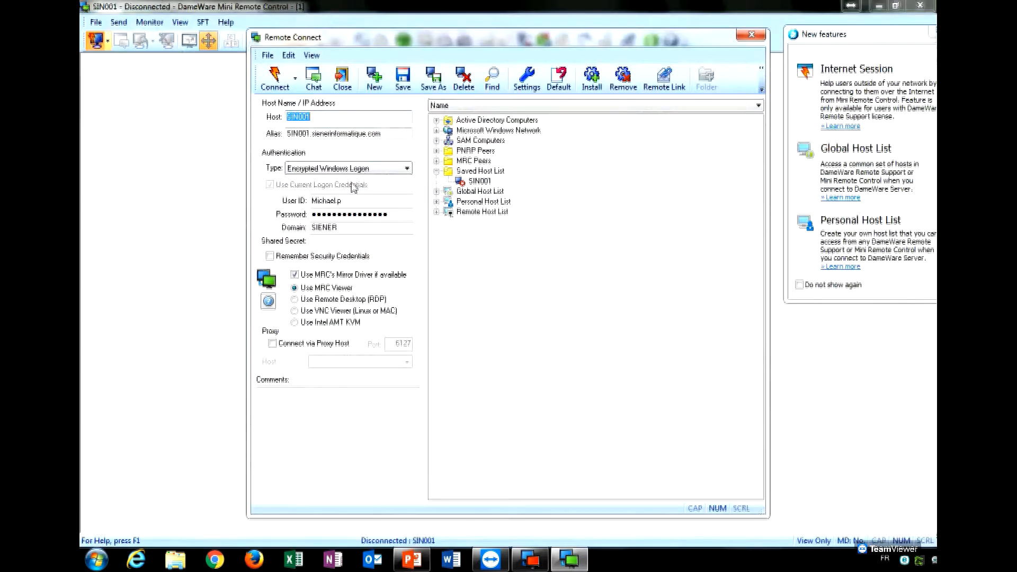
click(331, 195)
text(dameware)
key(Tab)
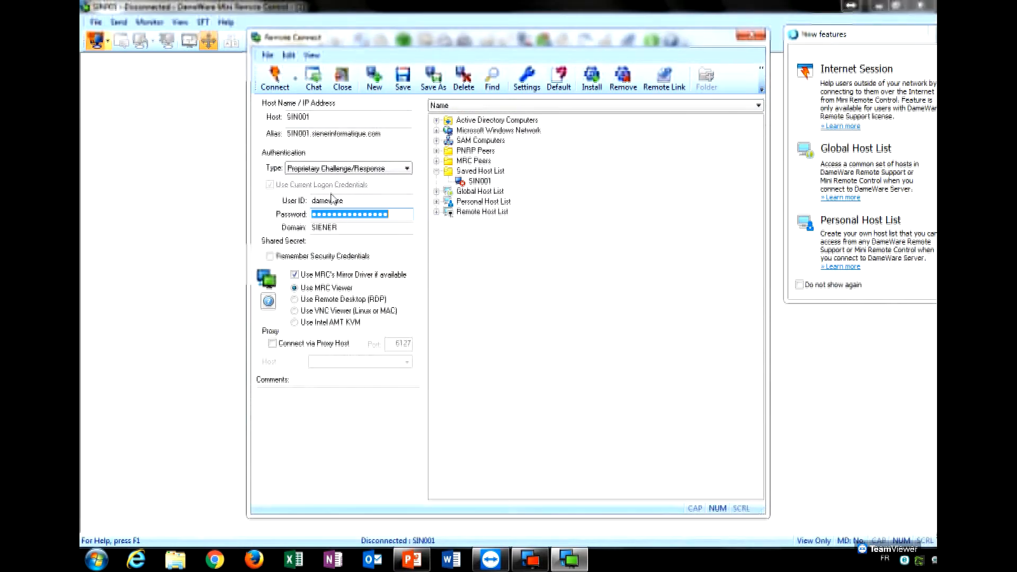
text(•••••••••)
key(Tab)
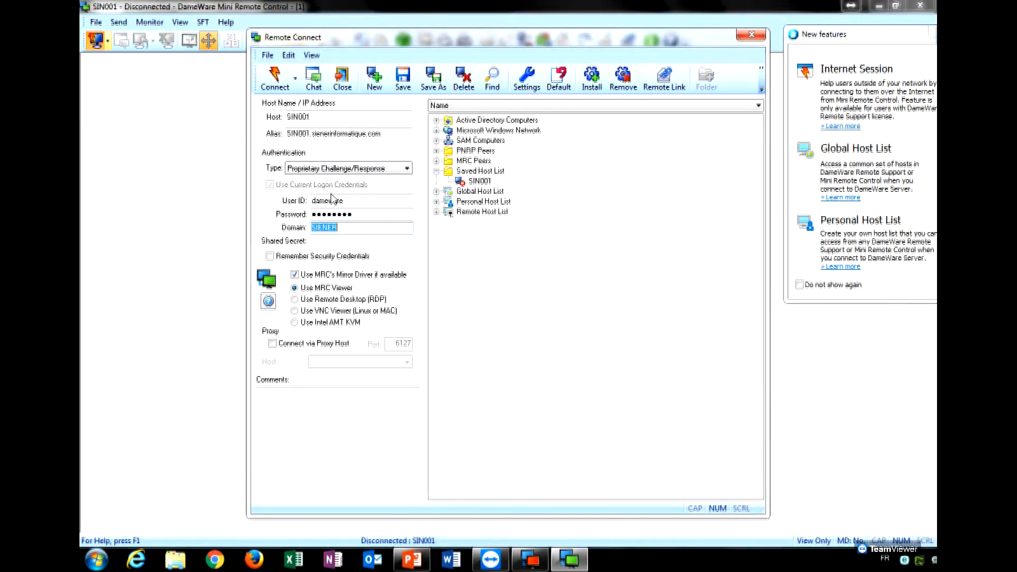
key(BackSpace)
click(275, 83)
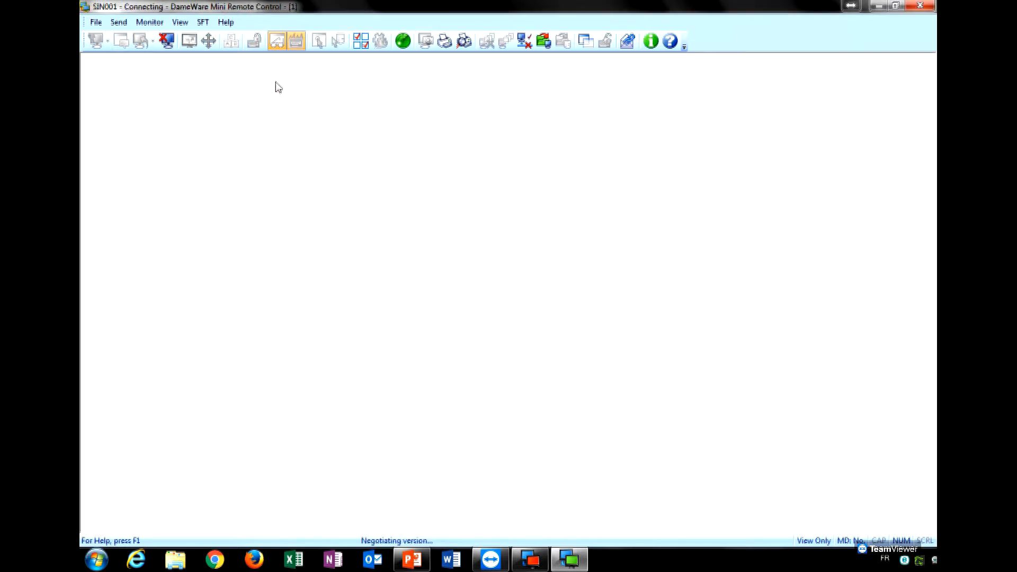
click(620, 321)
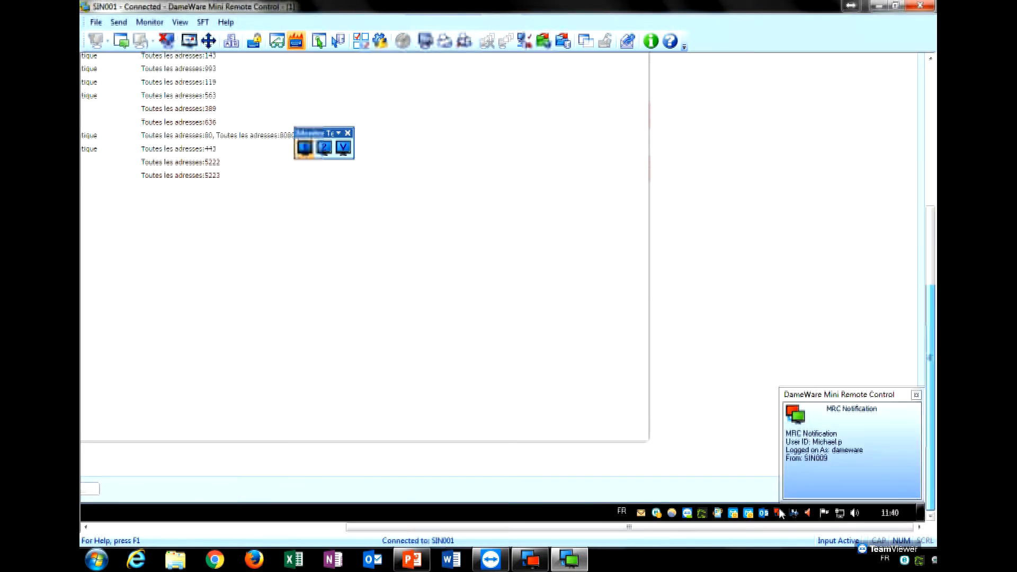
right_click(780, 513)
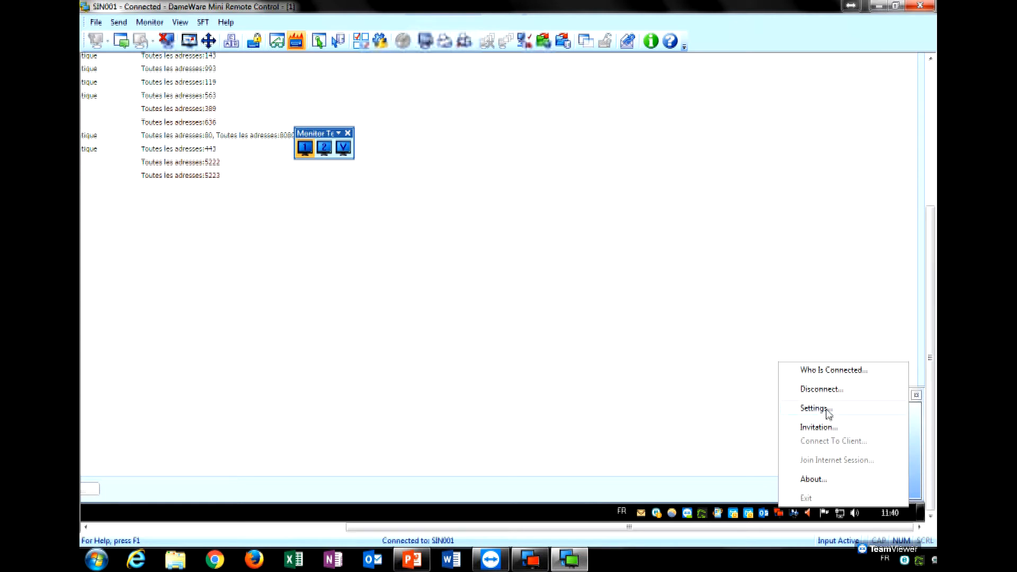
click(816, 409)
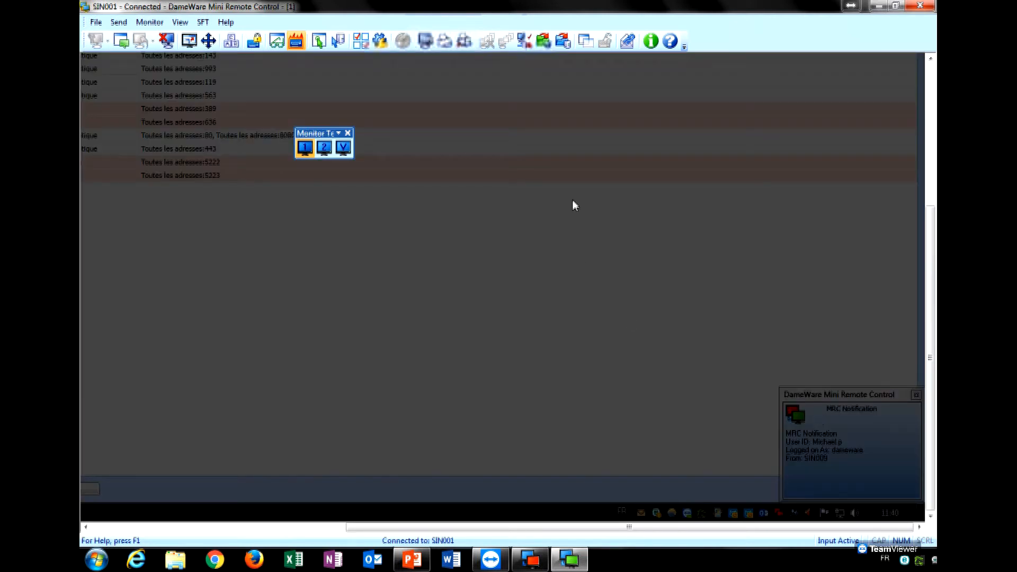
scroll(931, 382, up, 5)
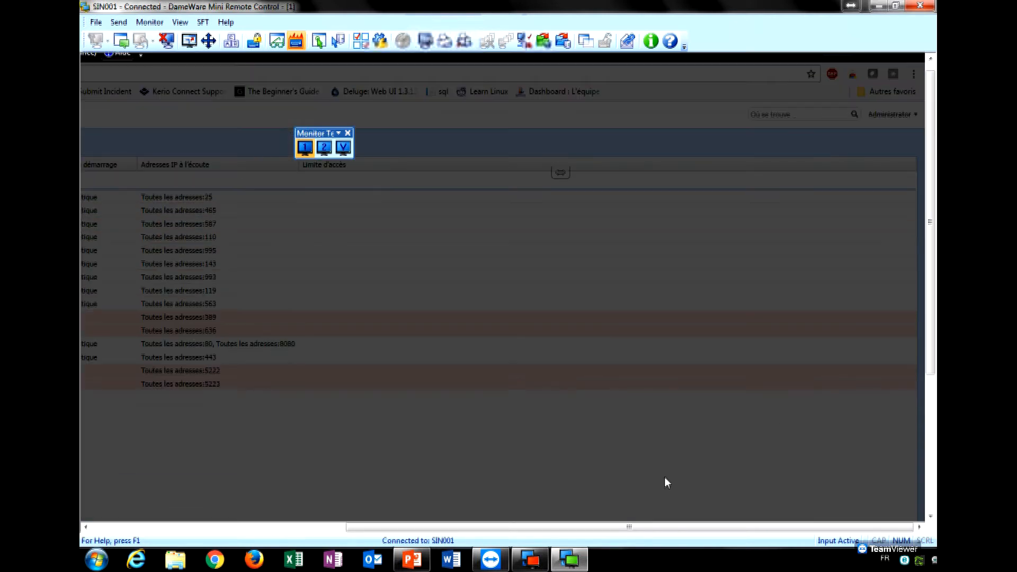
drag(638, 527, 384, 528)
click(272, 165)
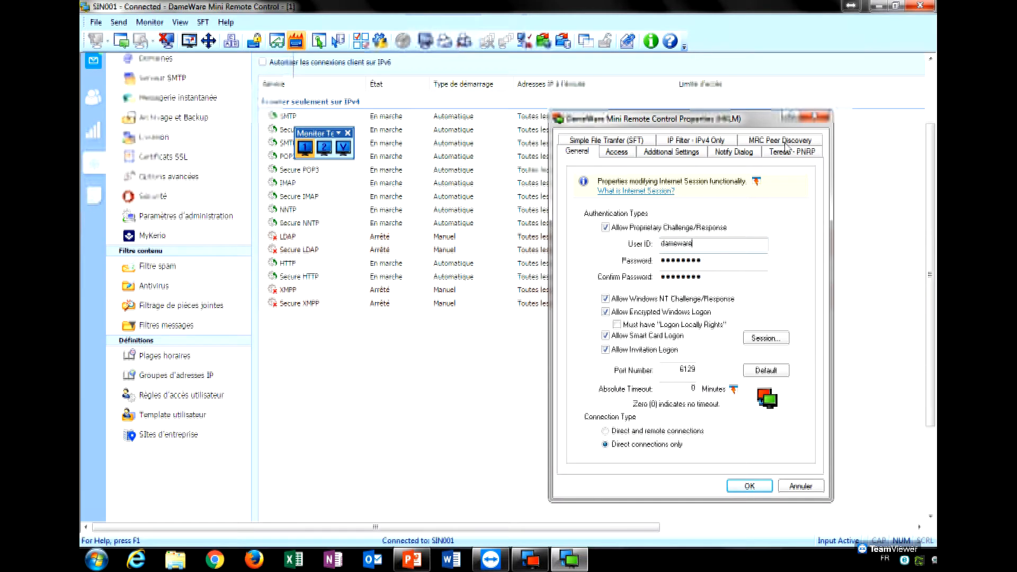
click(815, 119)
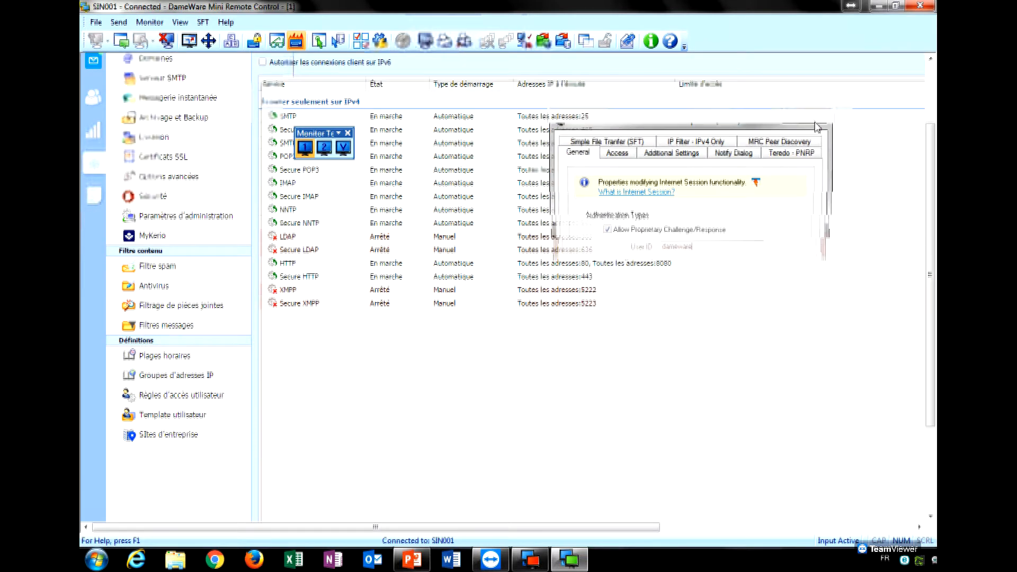
drag(931, 280, 931, 236)
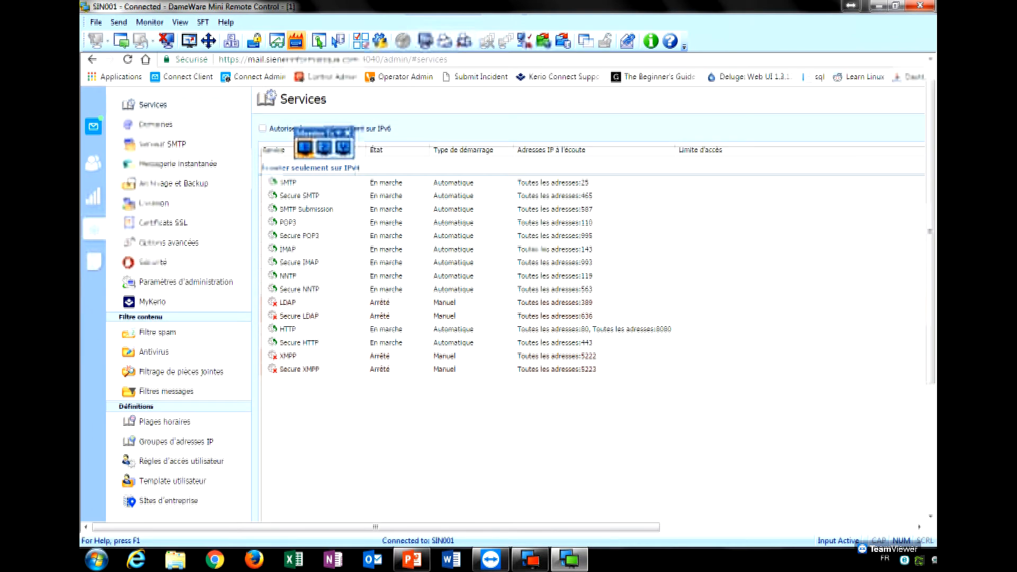
drag(645, 528, 759, 527)
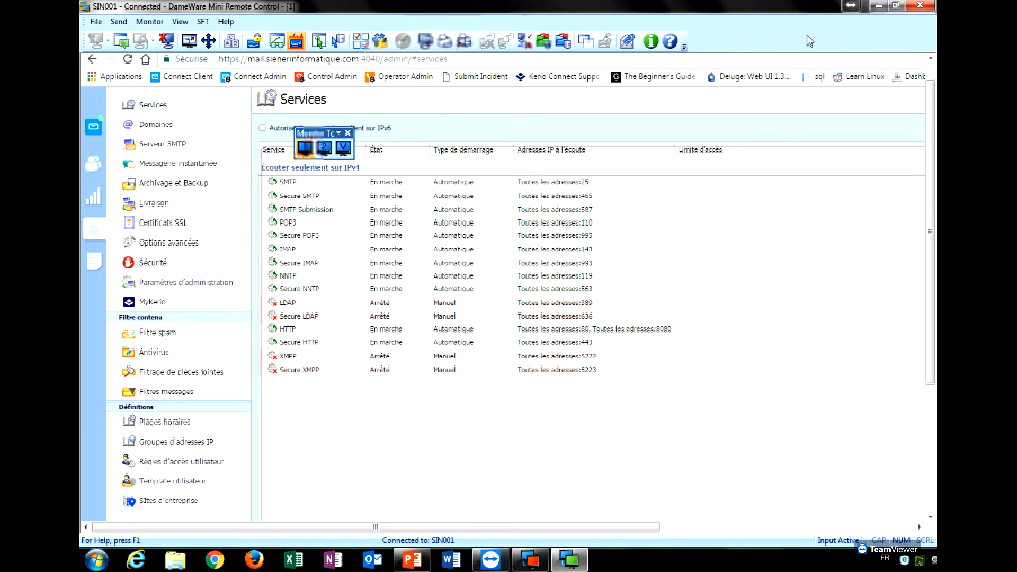
Close the full-screen session window and set Proprietary Challenge/Response with user ID and password.
drag(629, 6, 663, 95)
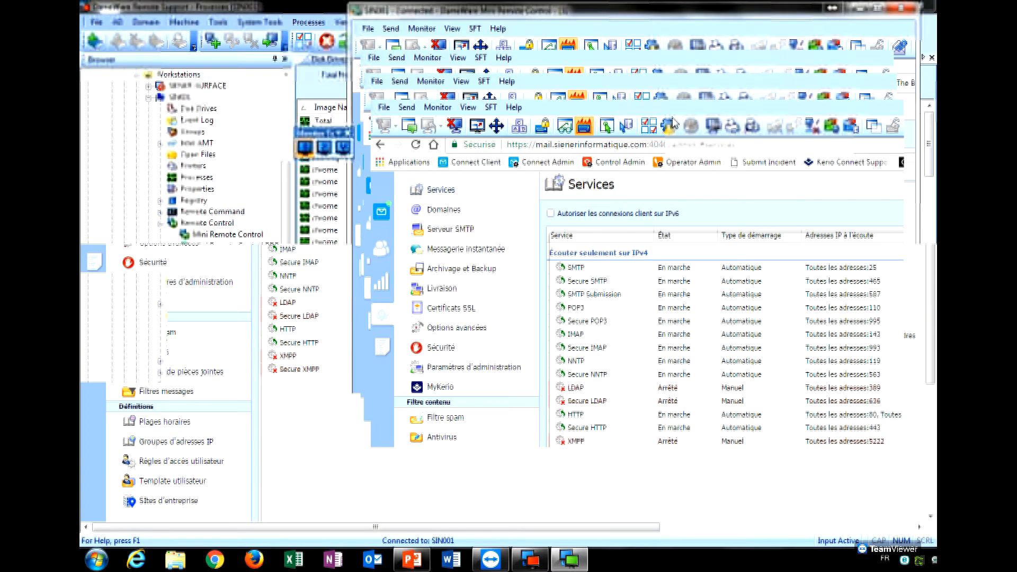
click(917, 93)
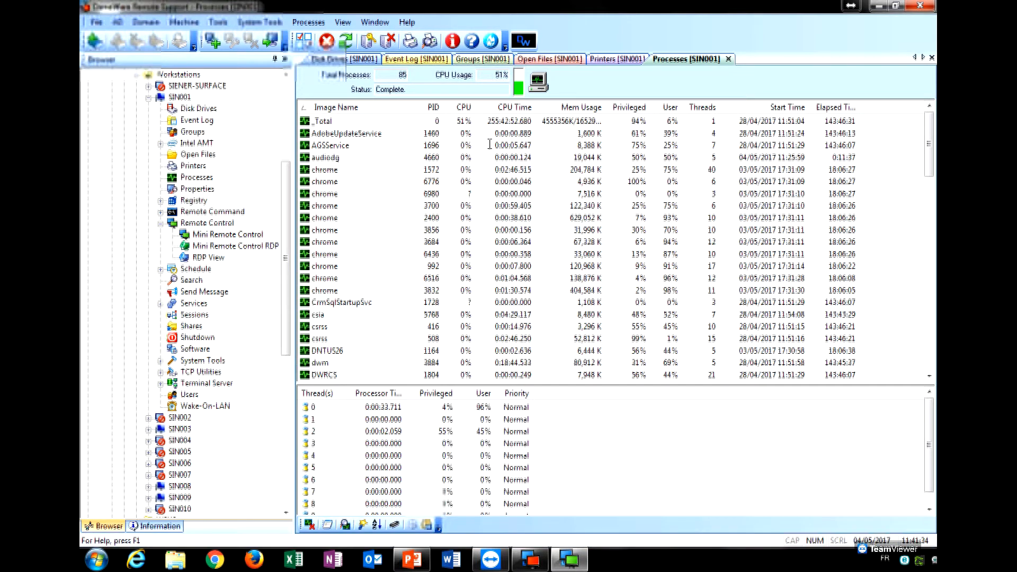
click(527, 177)
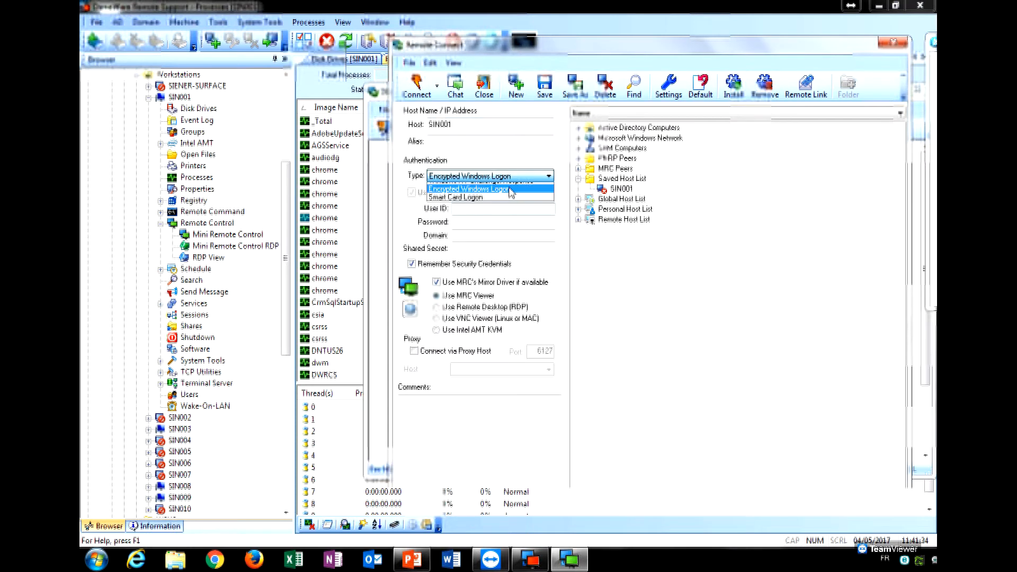
click(501, 211)
text(dameware)
key(Tab)
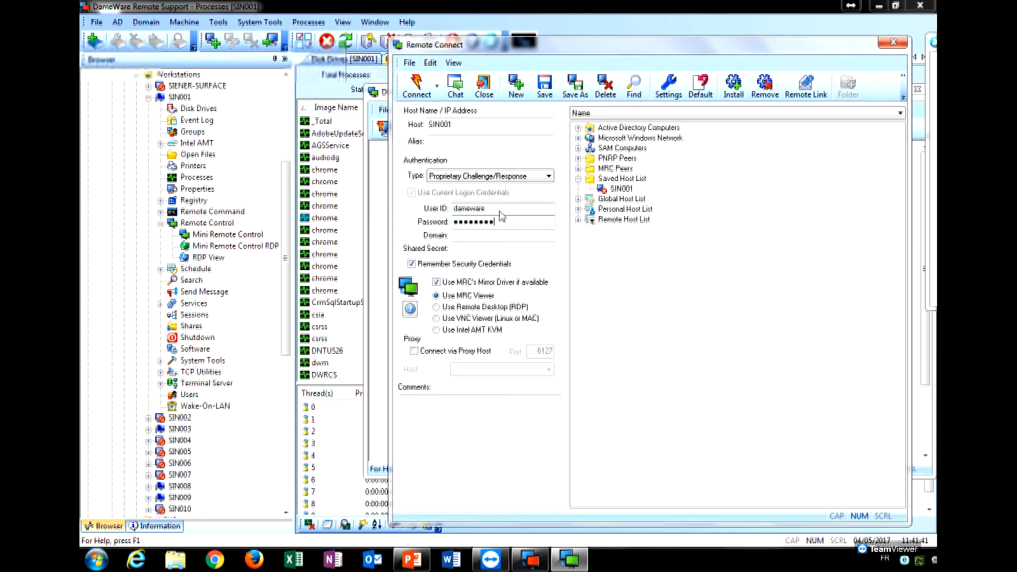
Connect to SIN001, dismiss the mirror-driver notice, and open the chrome process's actions.
click(422, 98)
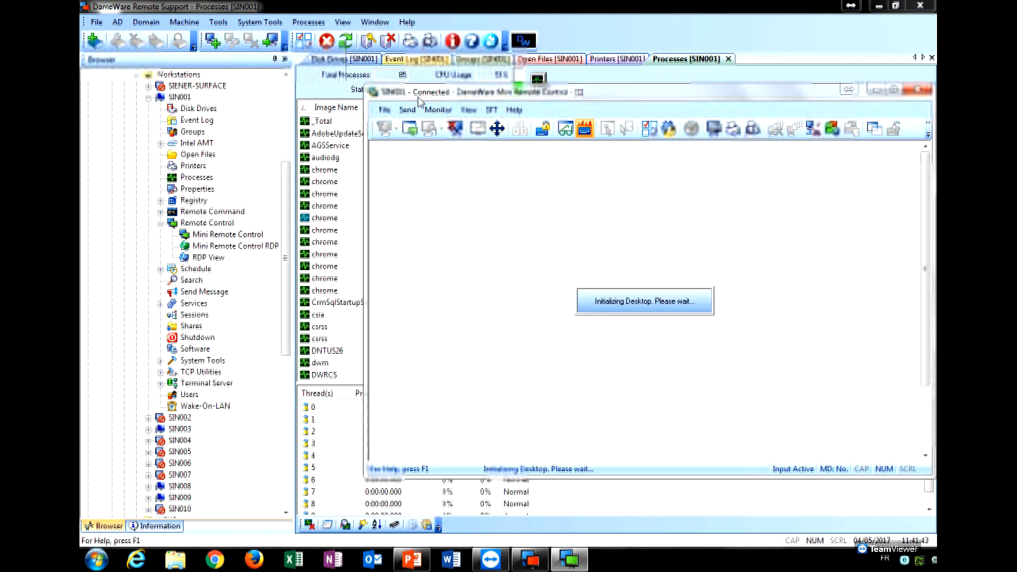
click(756, 335)
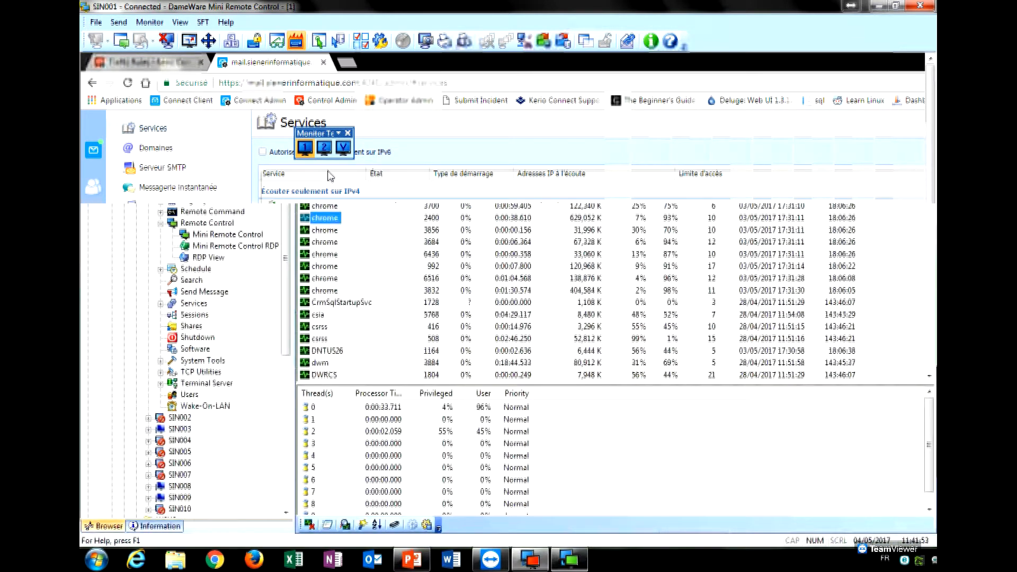
right_click(329, 172)
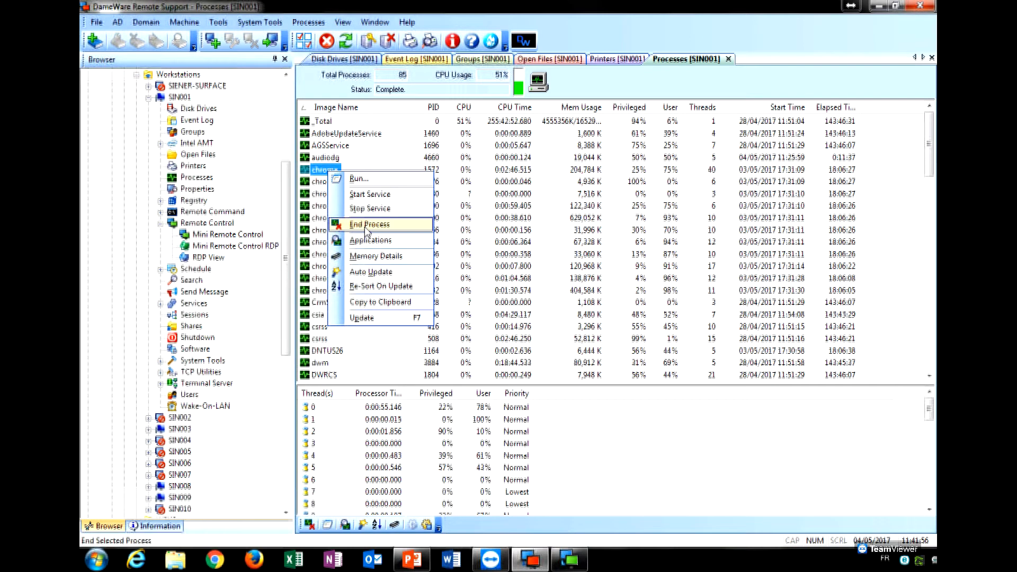
End chrome process 1572 and confirm its termination.
click(366, 227)
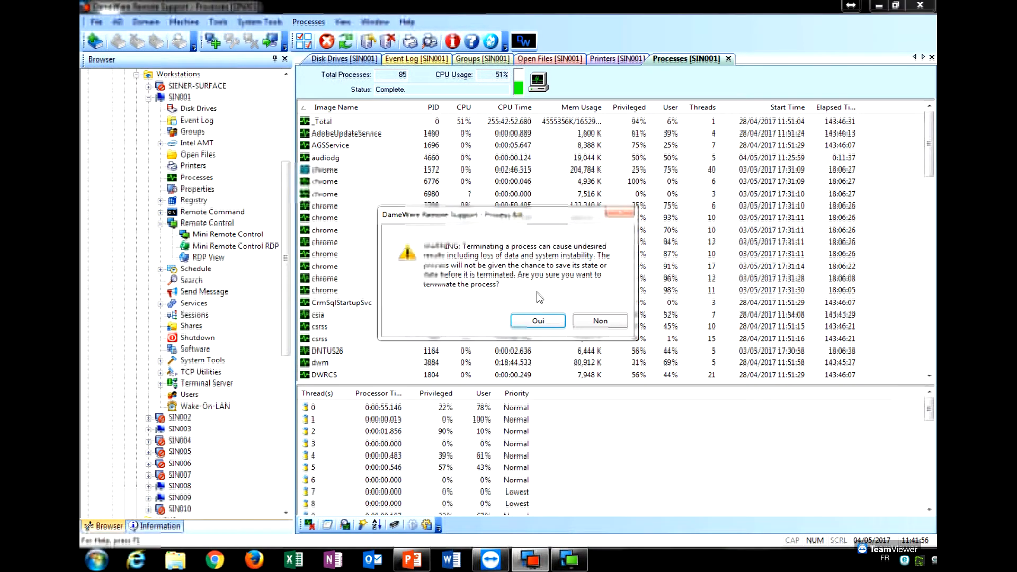
click(550, 326)
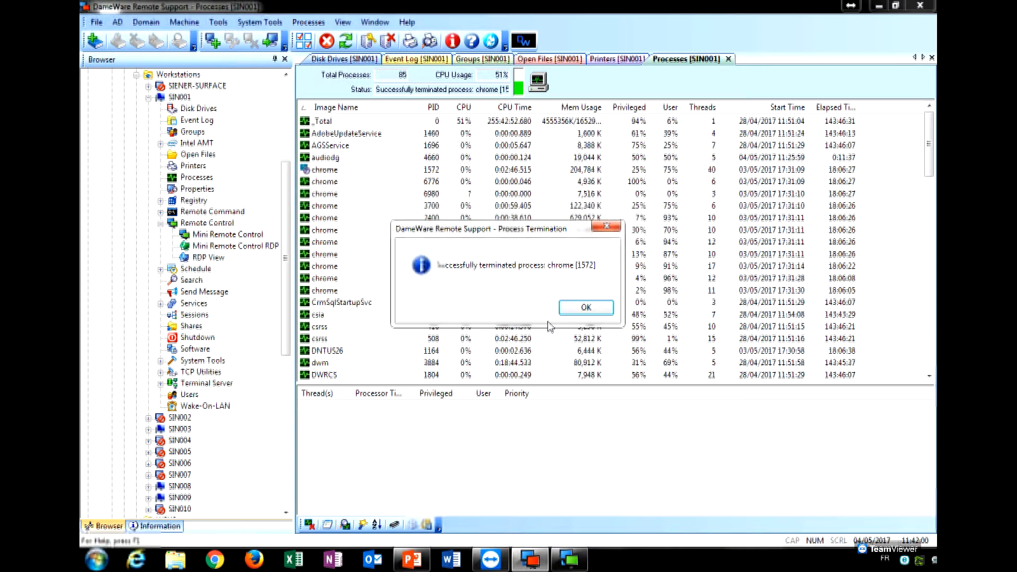
click(576, 313)
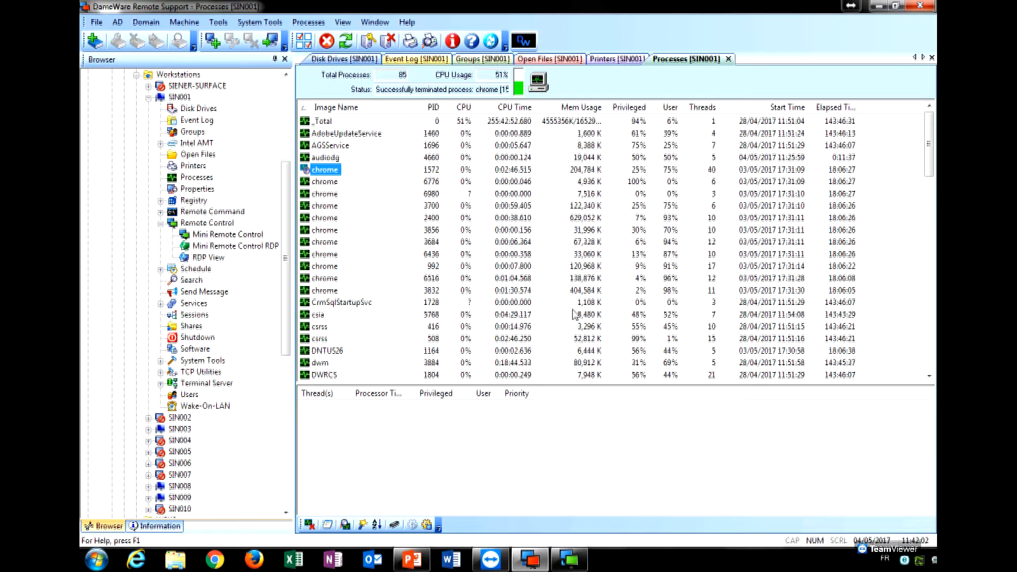
Bring back the Mini Remote Control window, restore its size and close it.
click(583, 560)
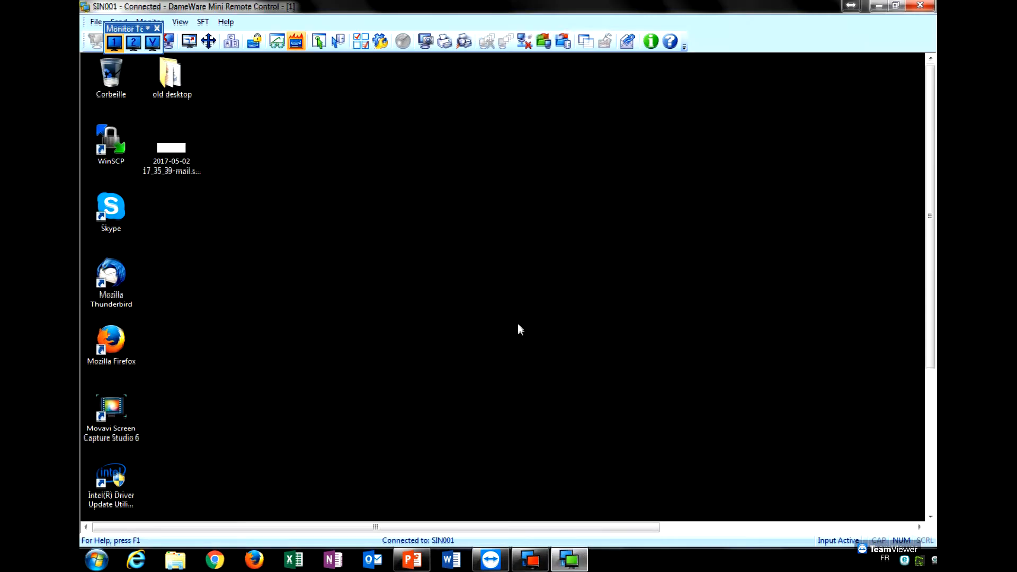
click(933, 428)
drag(934, 428, 934, 322)
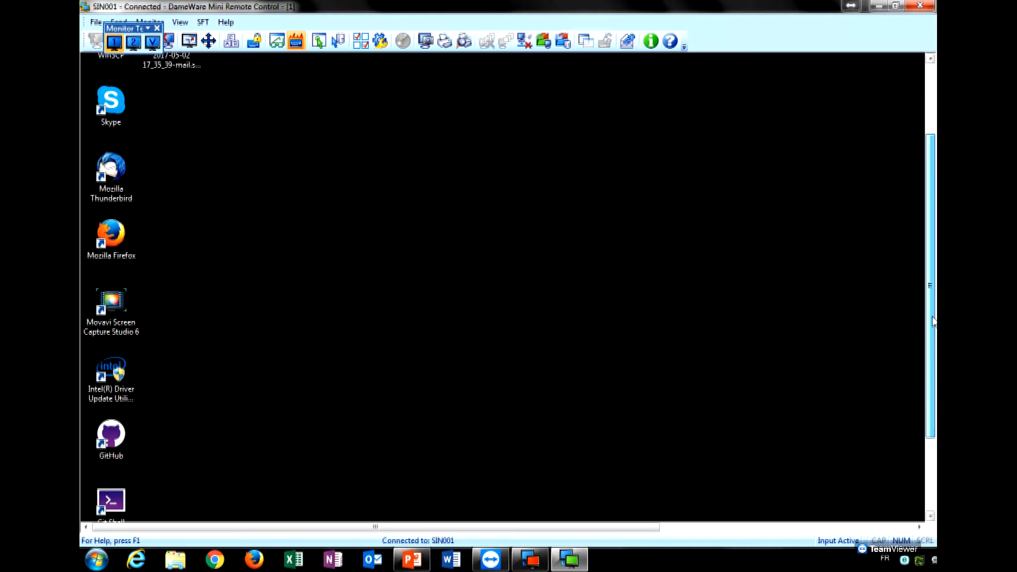
double_click(666, 10)
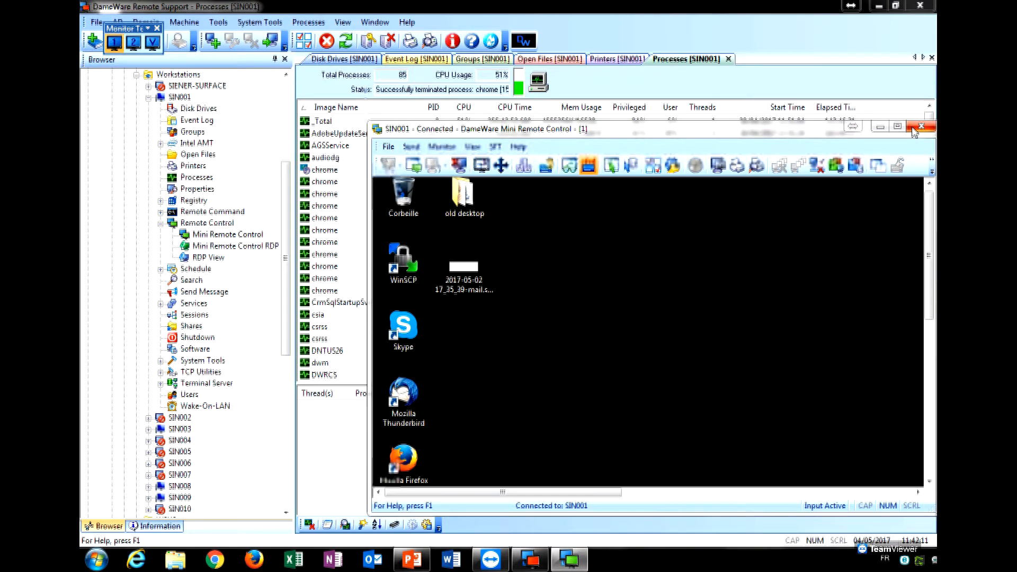
click(915, 130)
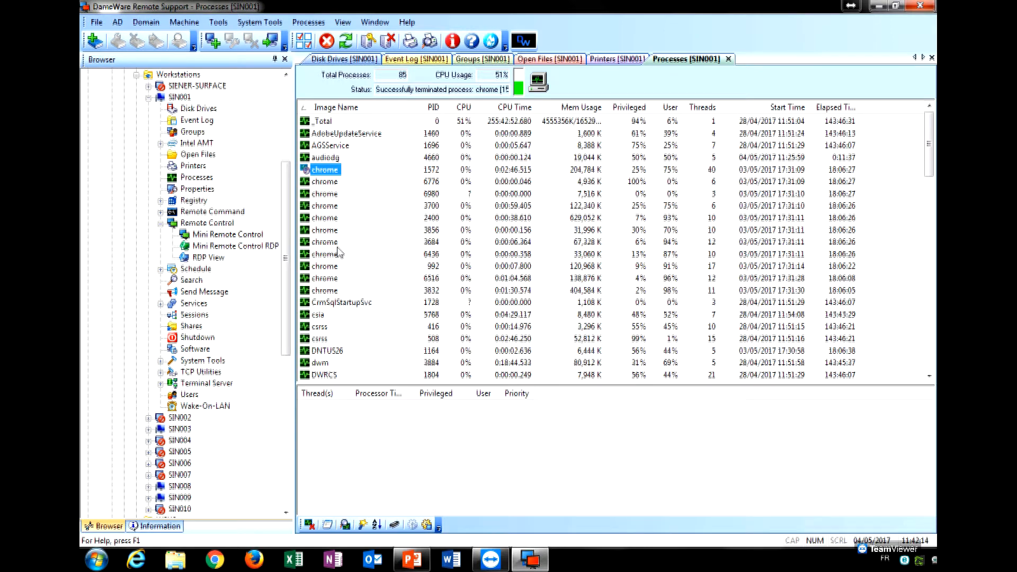
Collapse Remote Control and open SIN001's Send Message page.
click(161, 224)
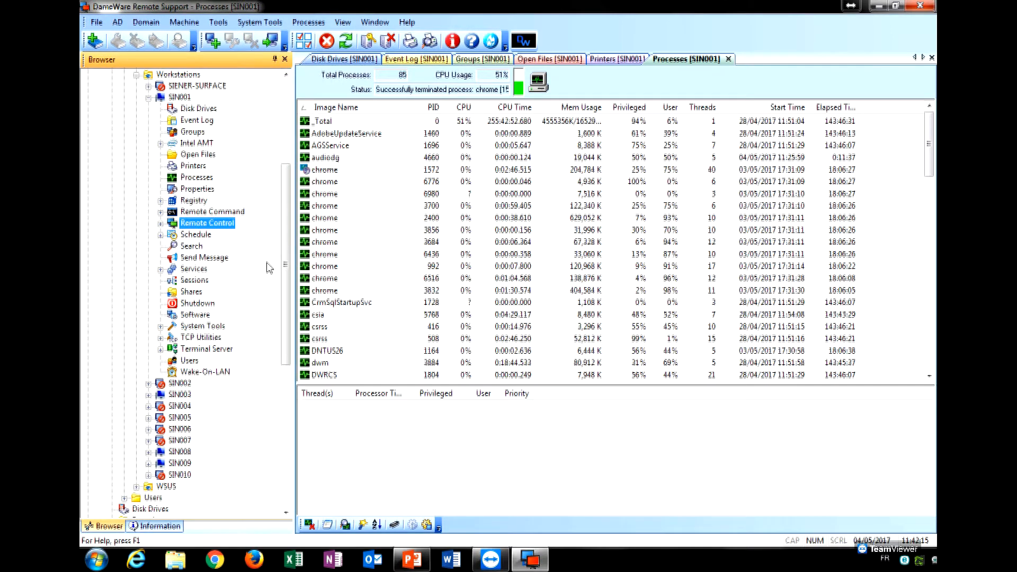
scroll(287, 238, down, 2)
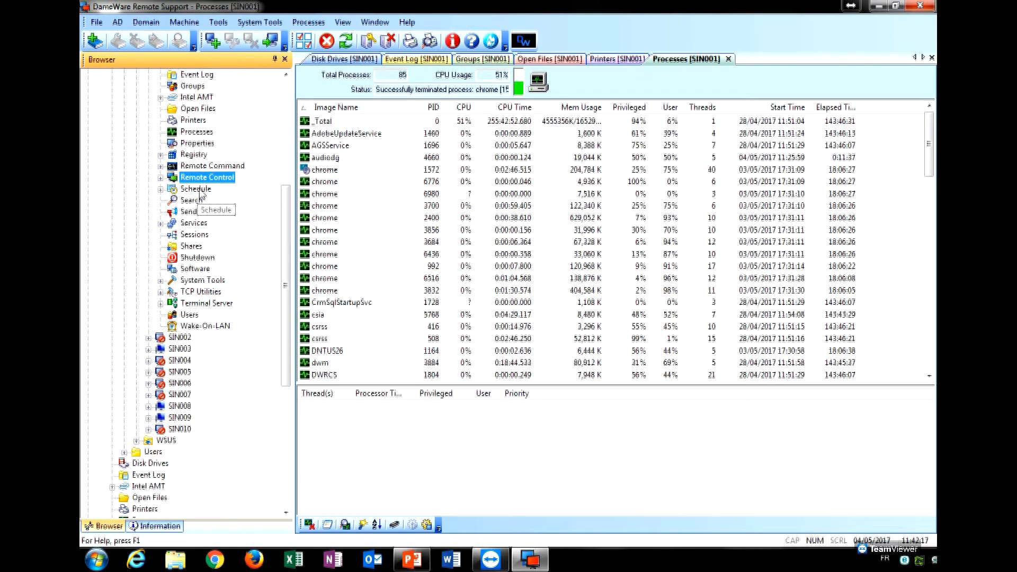
click(222, 213)
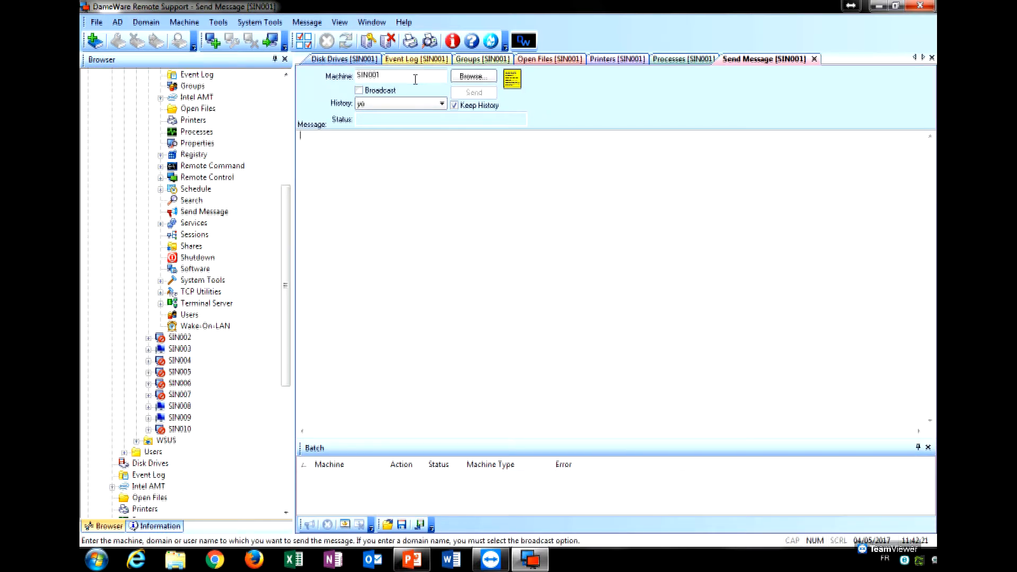
Expand Services, open Services View and select the Gestion d'applications service.
click(204, 224)
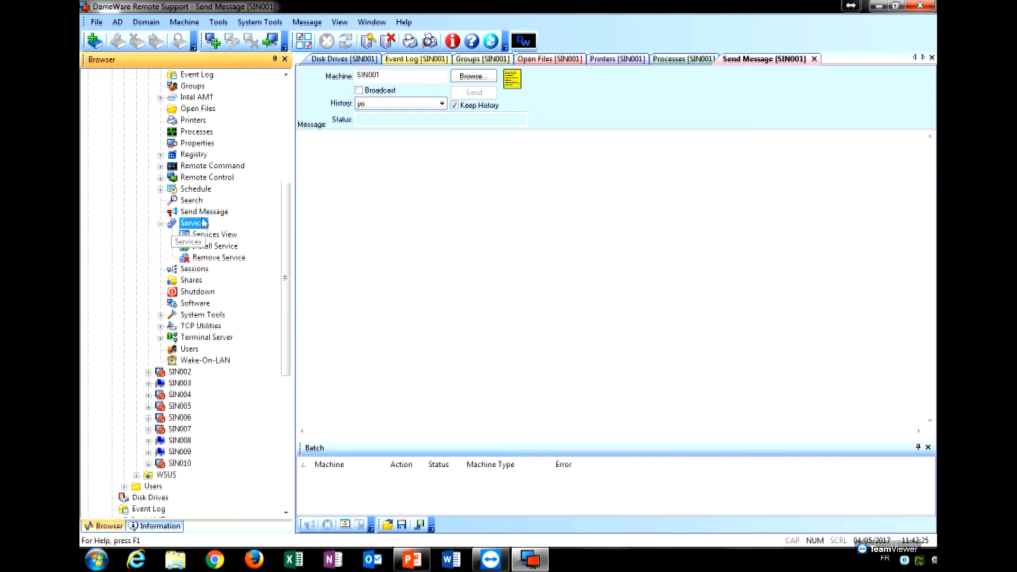
click(209, 236)
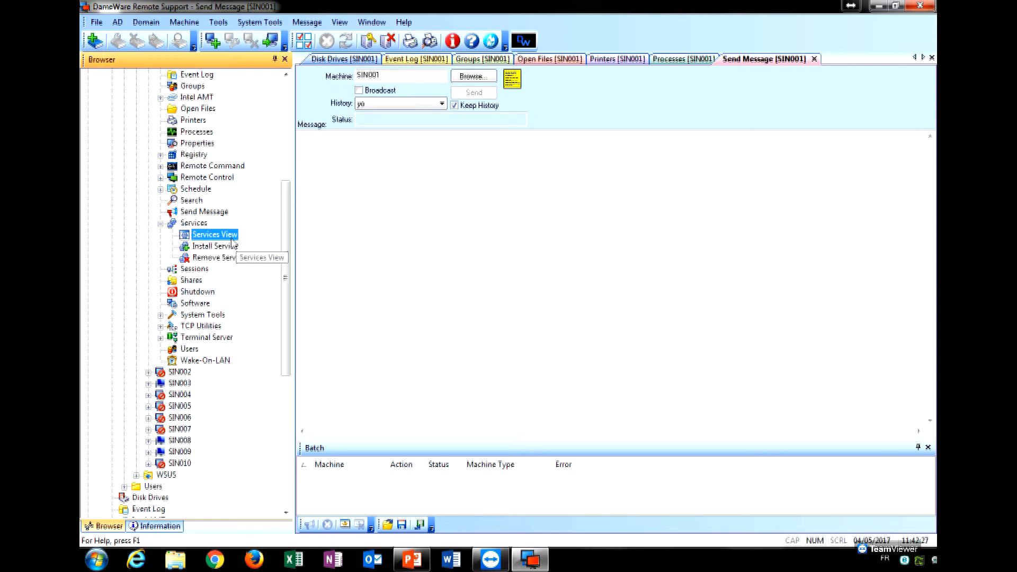
click(368, 221)
Scroll the 187-service list, select Identité de l'application, then collapse Services and visit Sessions and Shutdown.
scroll(369, 225, down, 12)
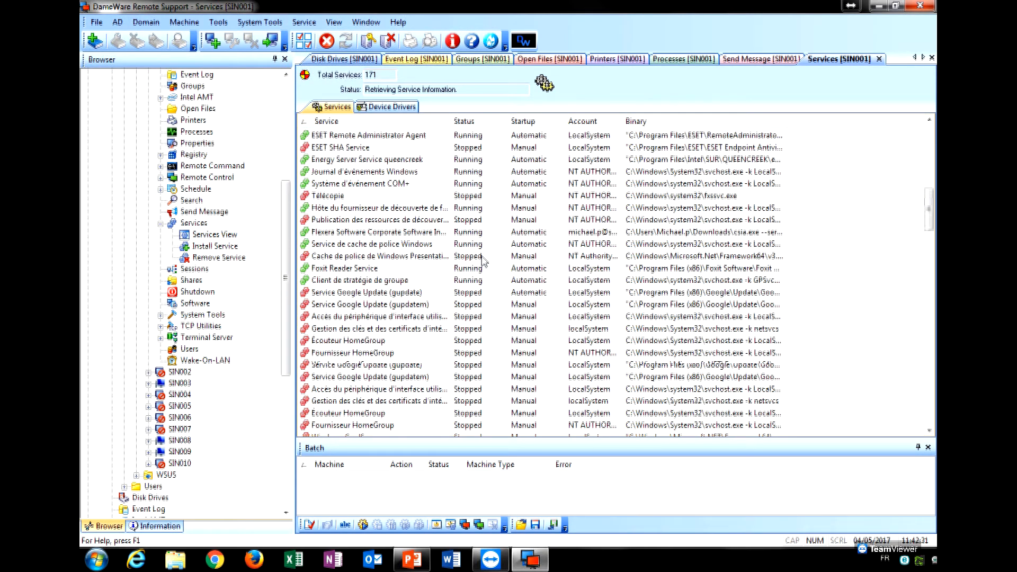
click(389, 259)
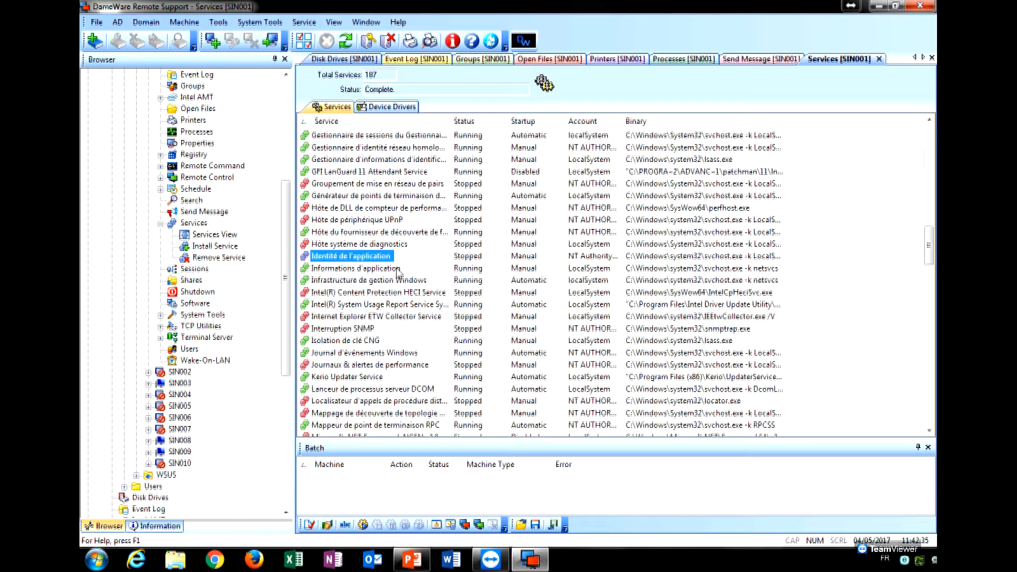
click(160, 224)
click(196, 235)
drag(285, 241, 285, 252)
click(206, 236)
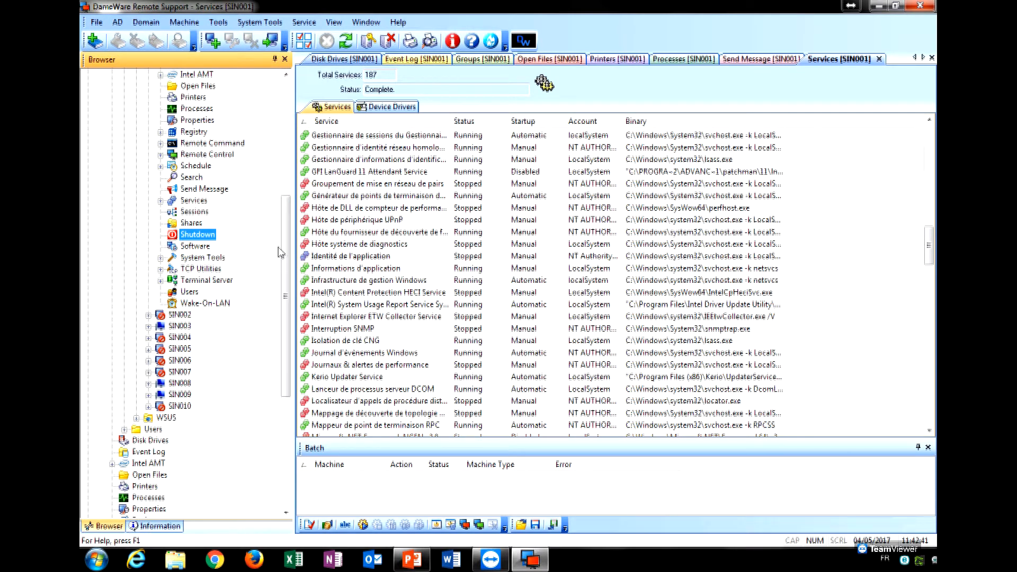
Browse SIN001's Software tool, then the TCP Utilities View and Ping tools.
click(206, 247)
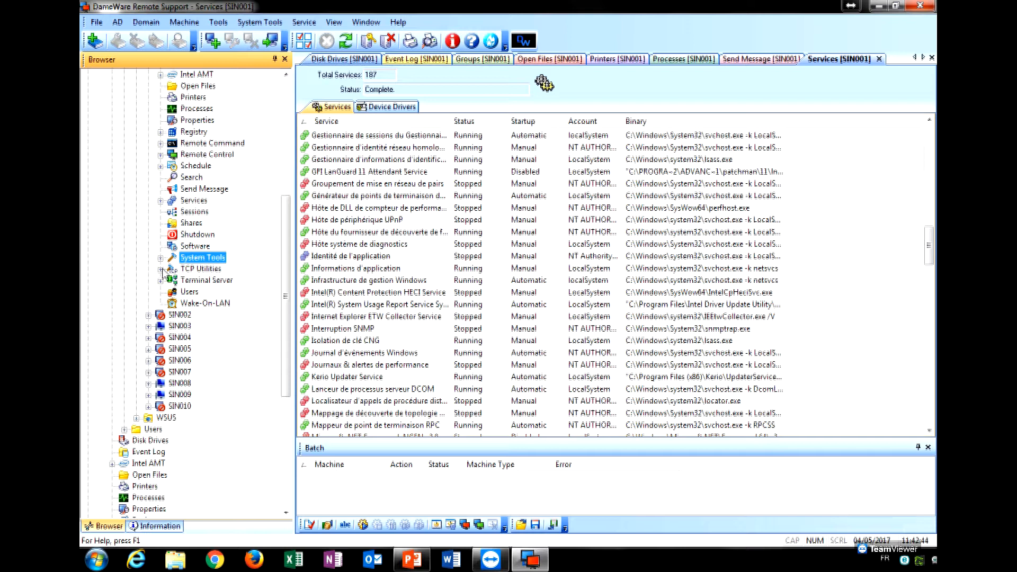
double_click(229, 268)
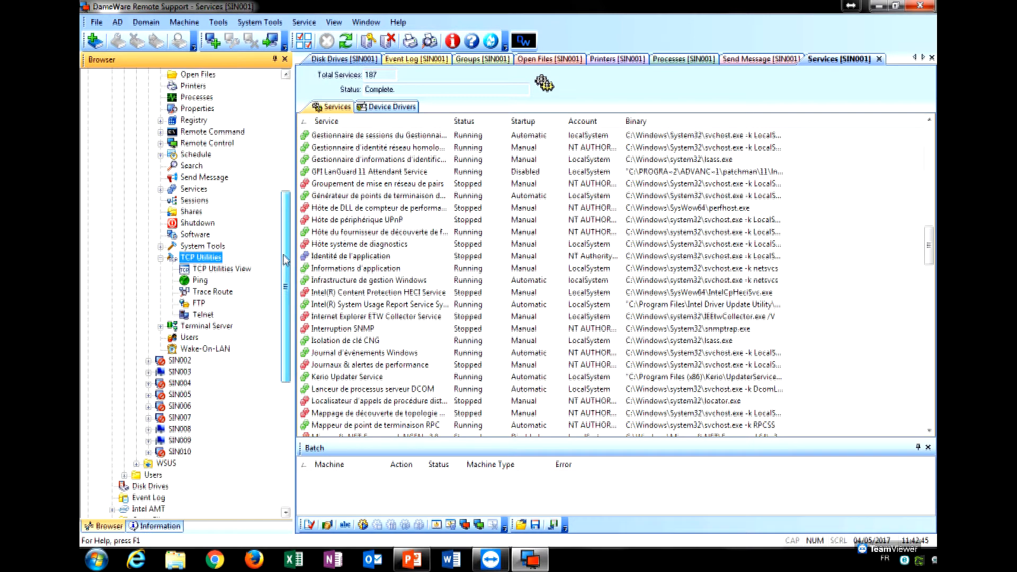
click(237, 271)
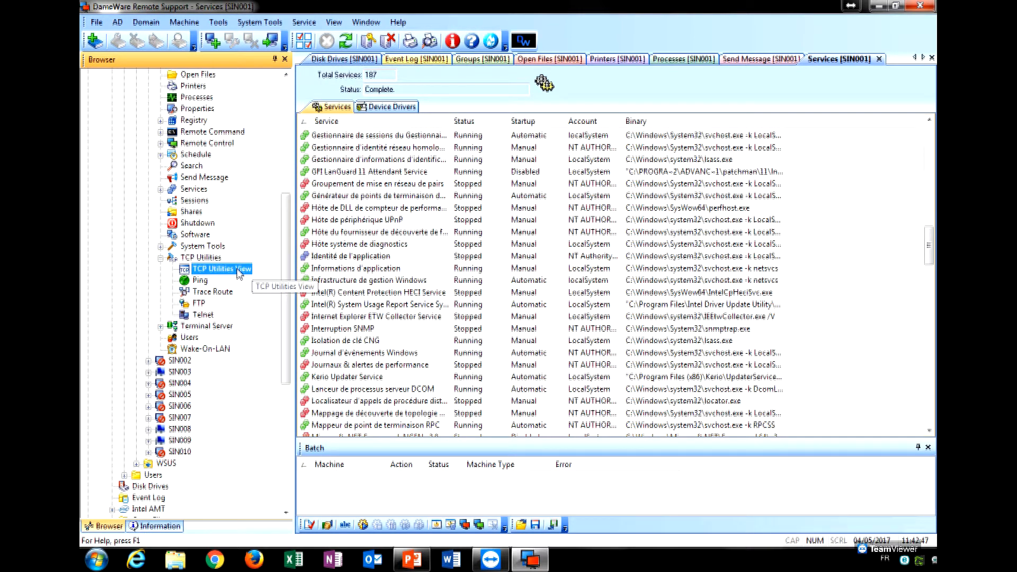
click(201, 281)
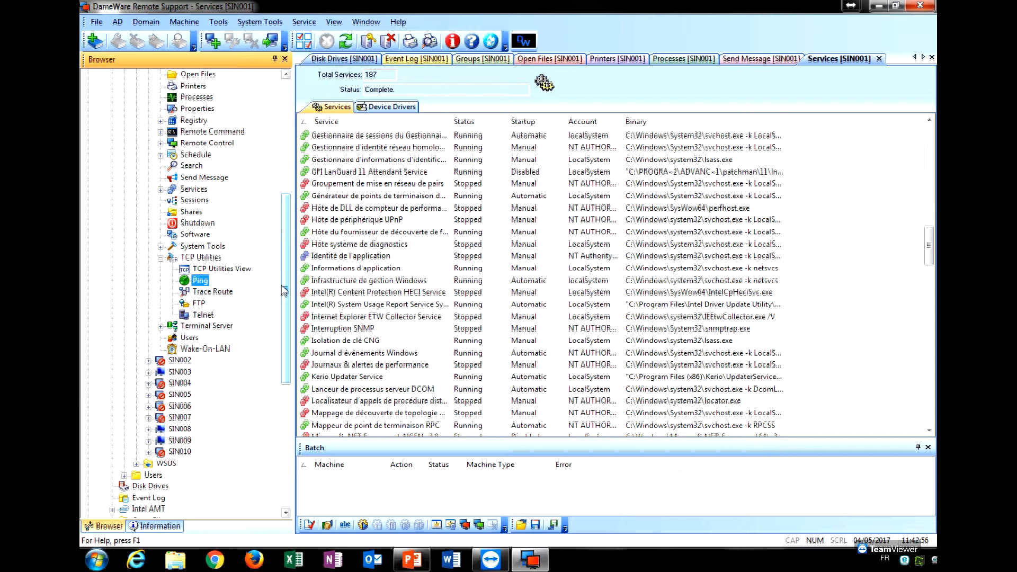
Collapse TCP Utilities and bring up the Wake-On-LAN page for SIN001.
click(161, 258)
drag(286, 303, 287, 277)
click(206, 349)
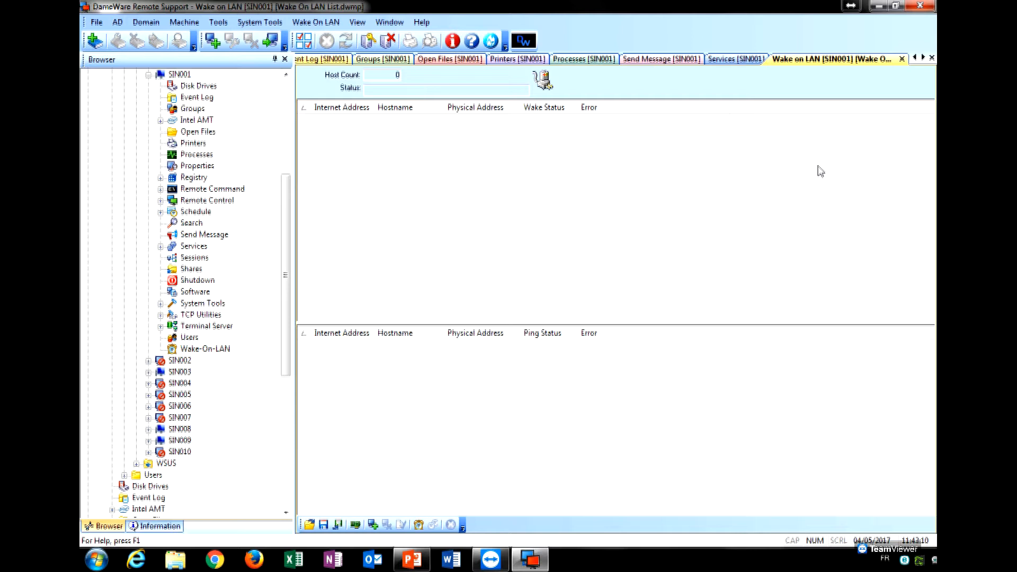
Close the nine SIN001 tool tabs, from Wake on LAN through Disk Drives, and exit DameWare.
click(902, 59)
click(884, 59)
click(810, 59)
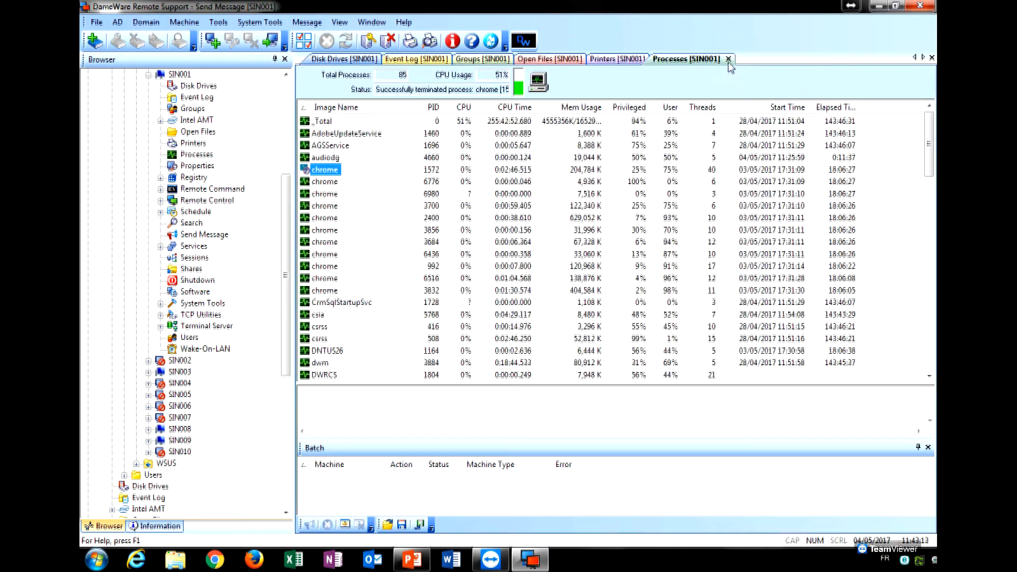
click(728, 59)
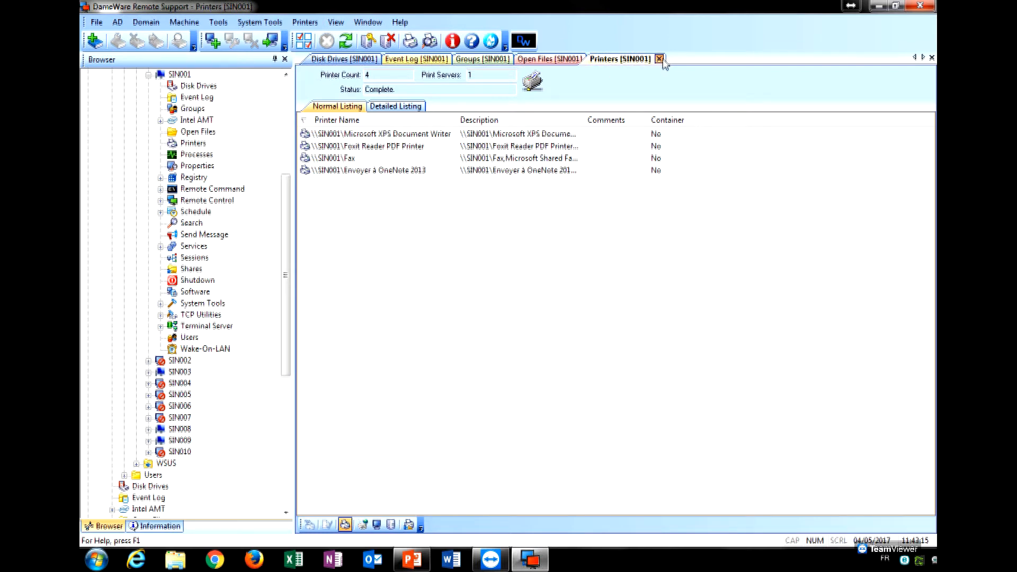
click(659, 59)
click(595, 58)
click(524, 59)
click(461, 59)
click(392, 59)
click(919, 7)
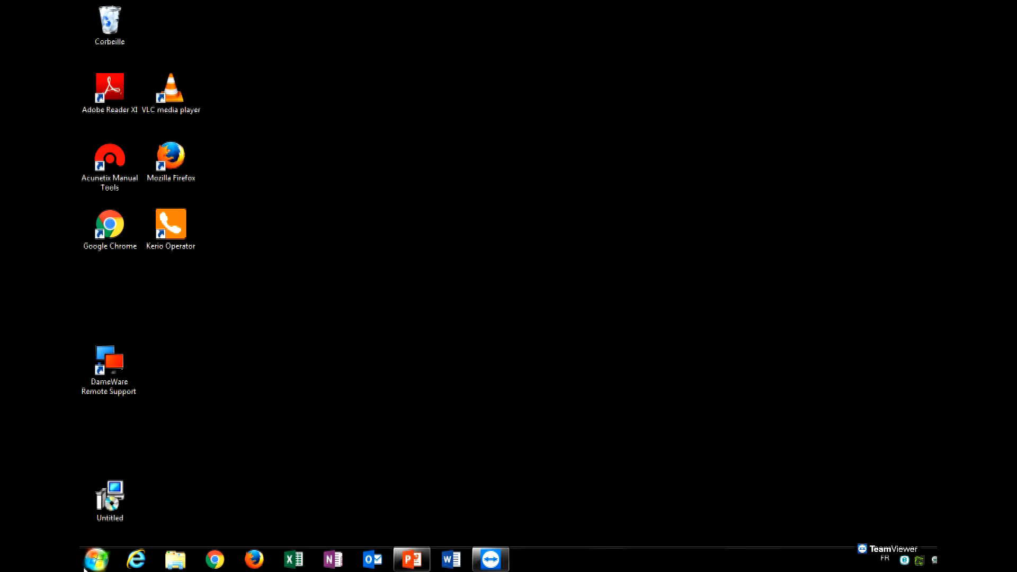
Launch Remote Desktop Connection with mstsc and connect to the srvmonitor computer.
click(96, 560)
text(mstsc)
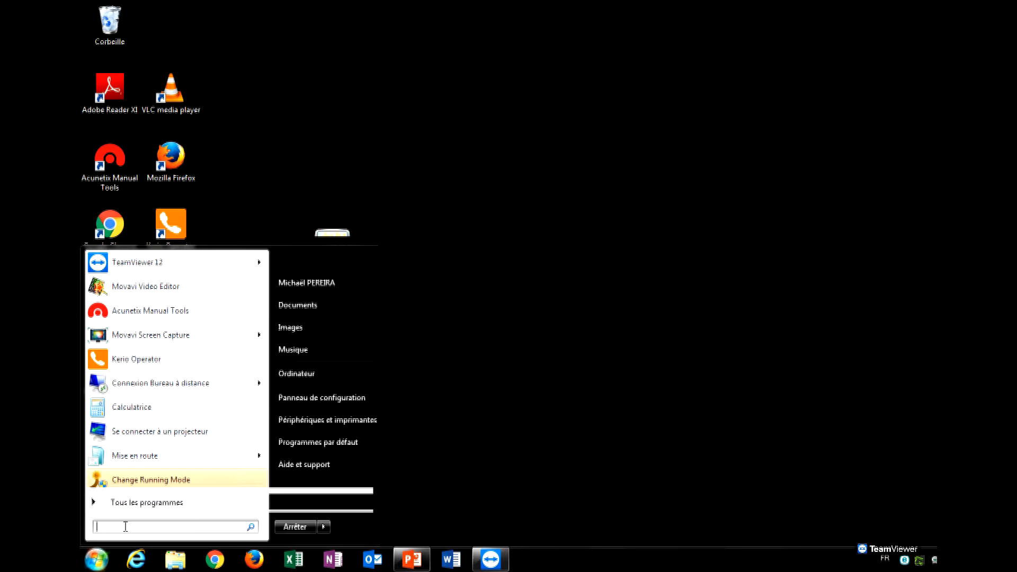
key(Return)
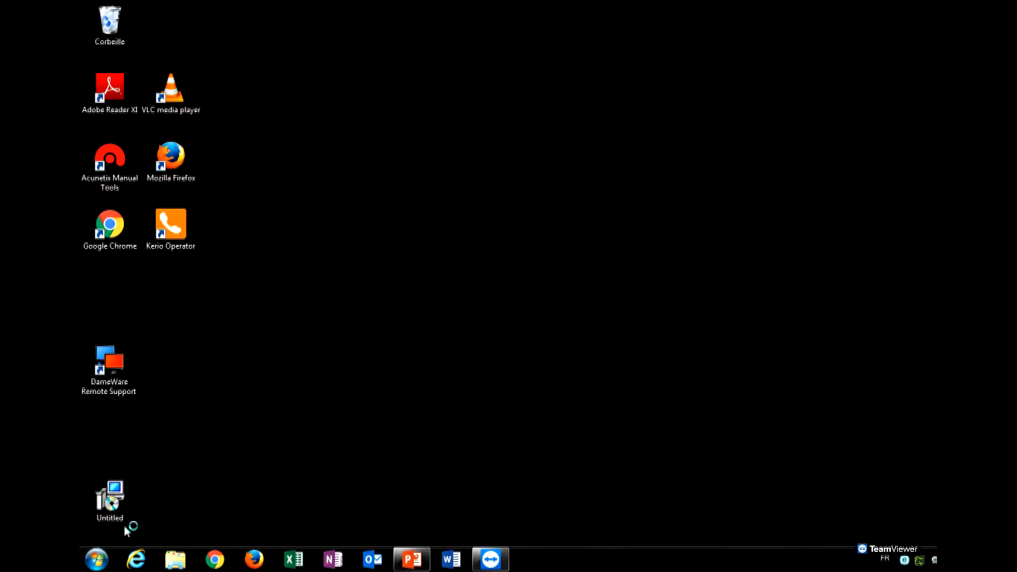
click(512, 176)
key(BackSpace)
key(BackSpace)
key(BackSpace)
key(BackSpace)
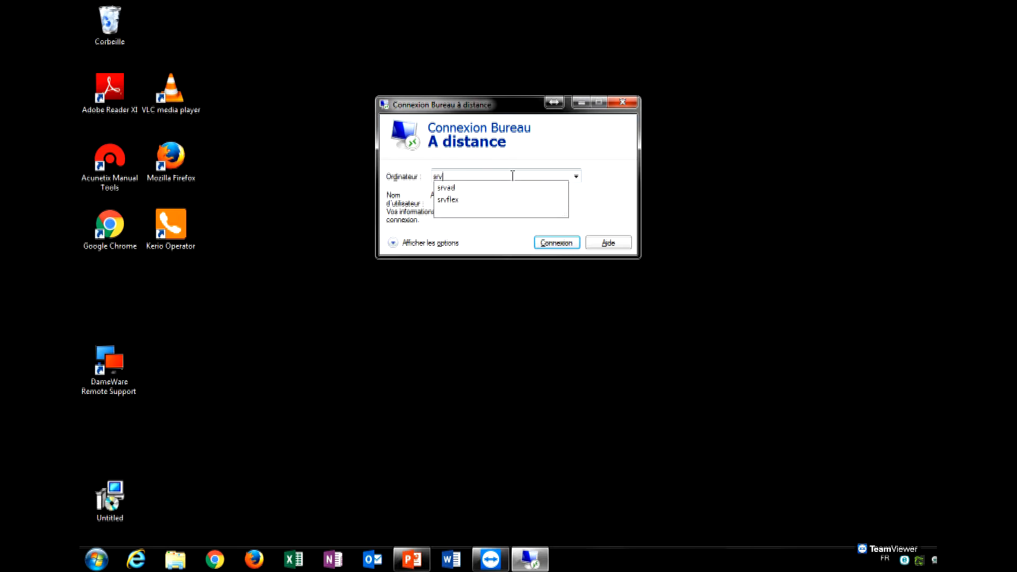
text(mini)
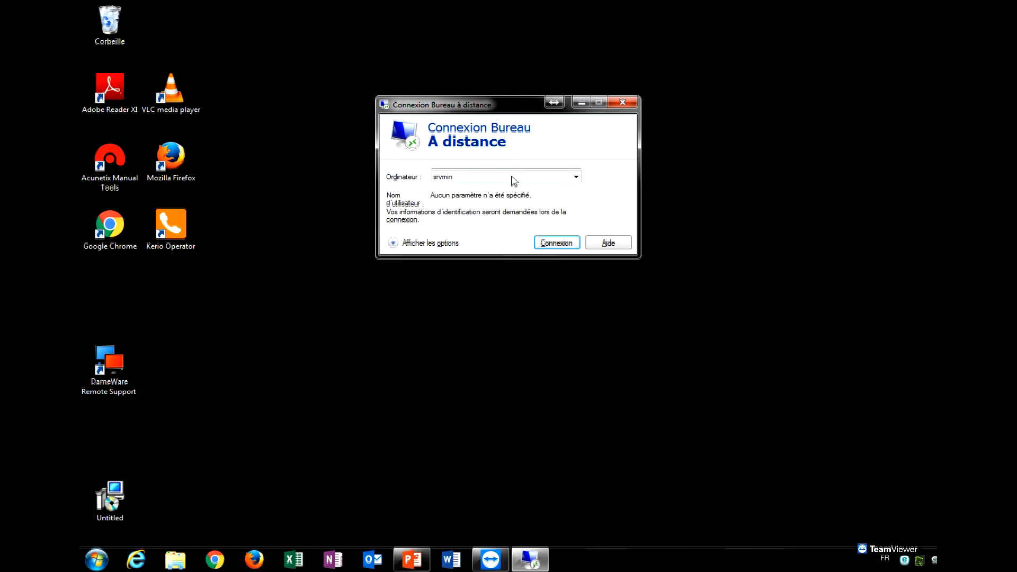
text(onitor)
key(Return)
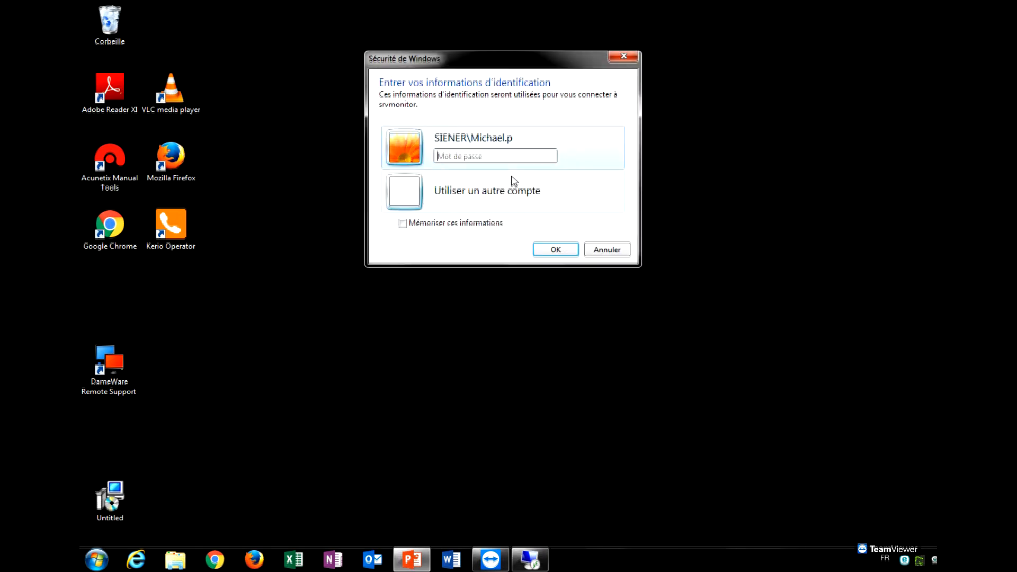
Sign in with a different account, Administrateur, entering the account password.
click(509, 185)
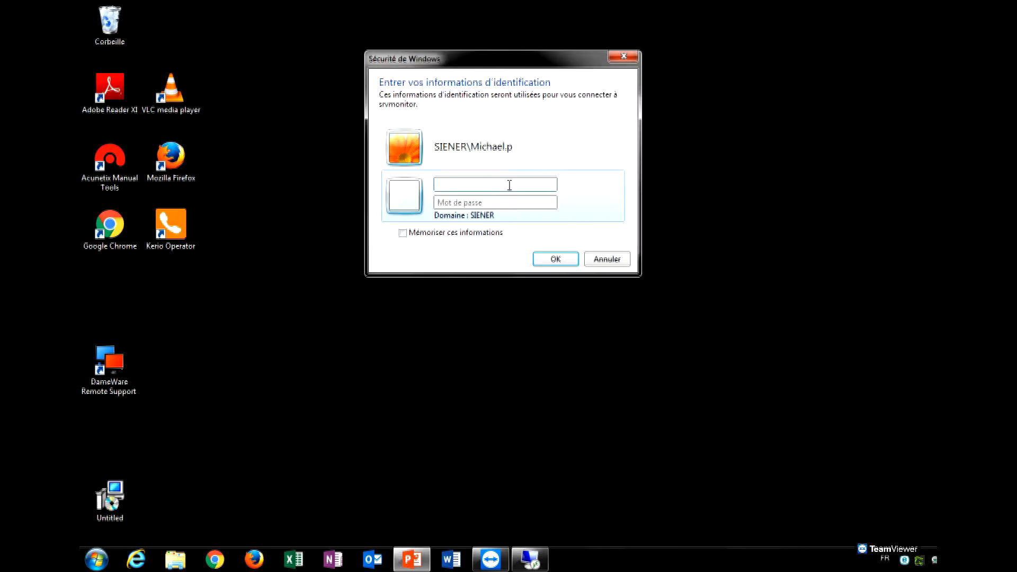
text(Administrateur)
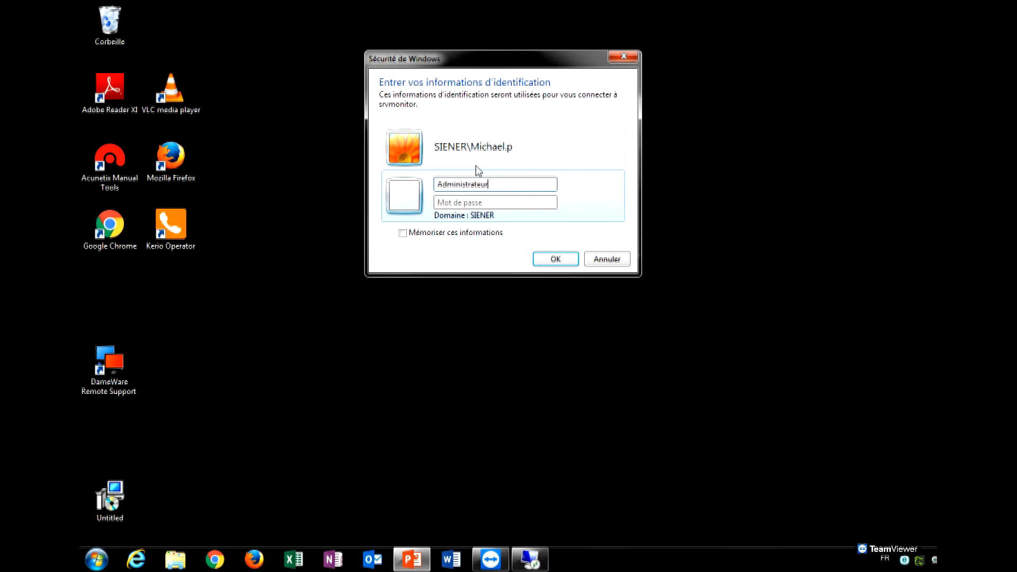
key(Tab)
text(*************)
key(Return)
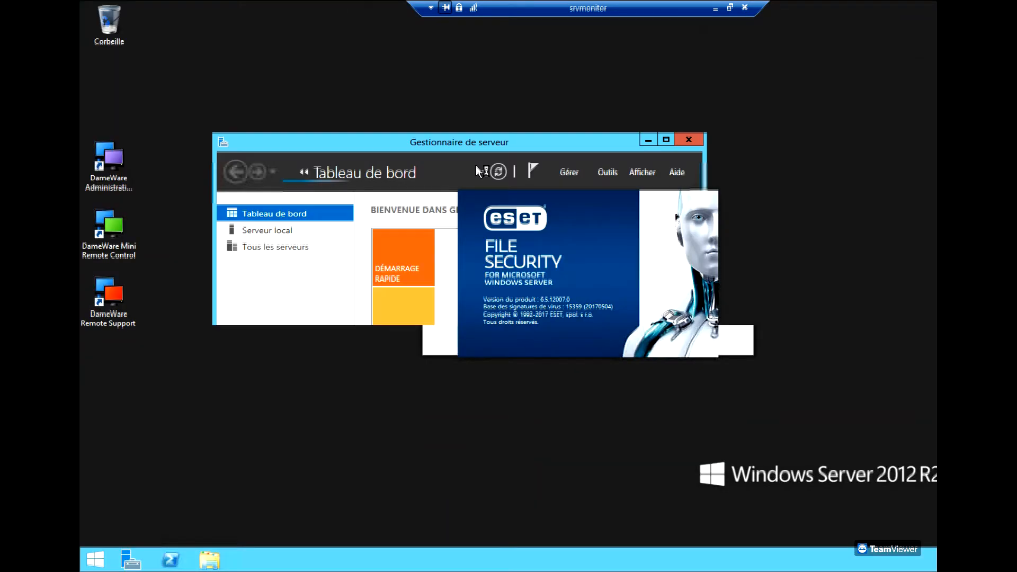
Minimise Server Manager, launch DameWare Administration Console and connect to the local Central Server.
click(649, 140)
click(90, 169)
click(298, 214)
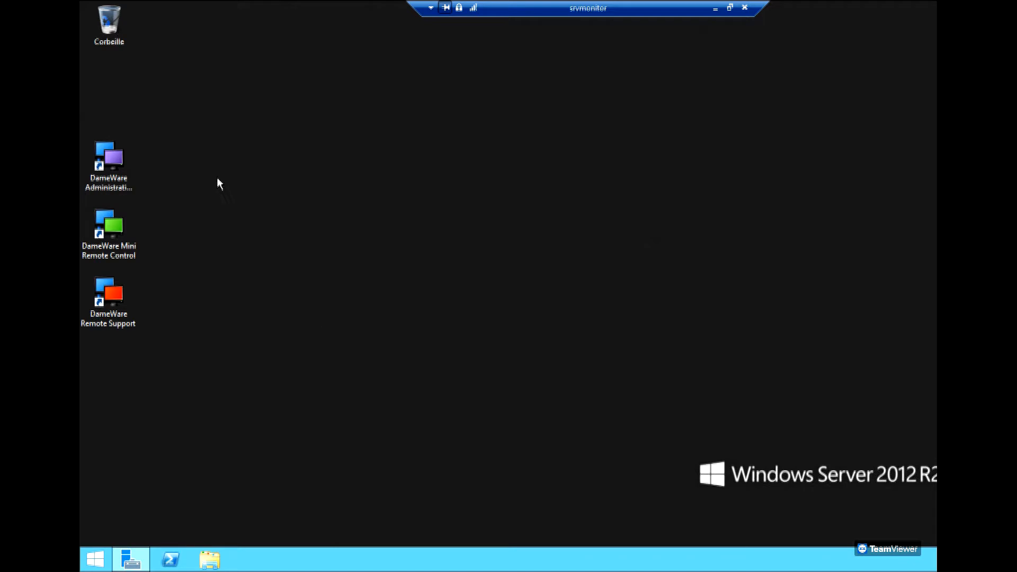
double_click(131, 185)
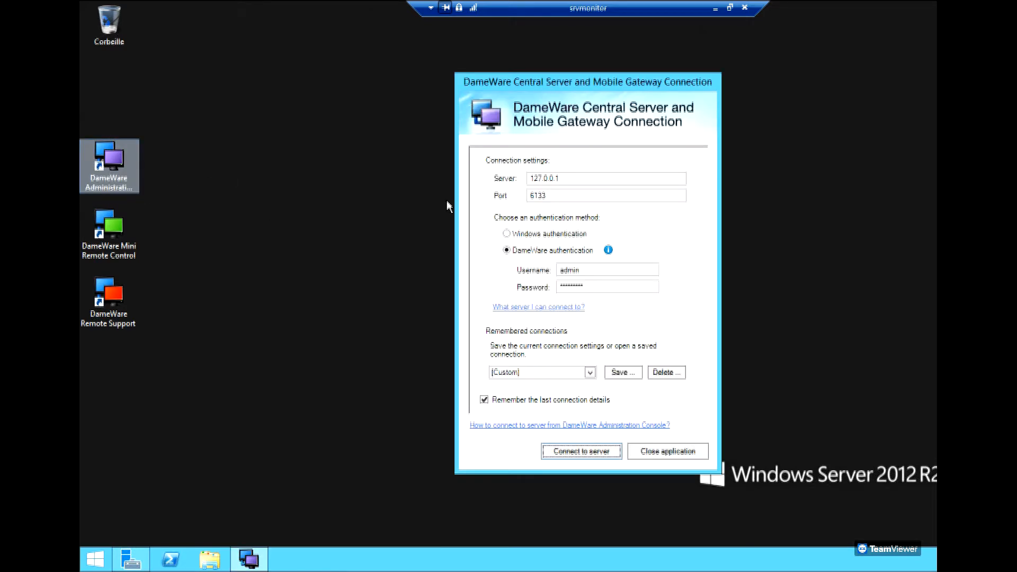
click(582, 452)
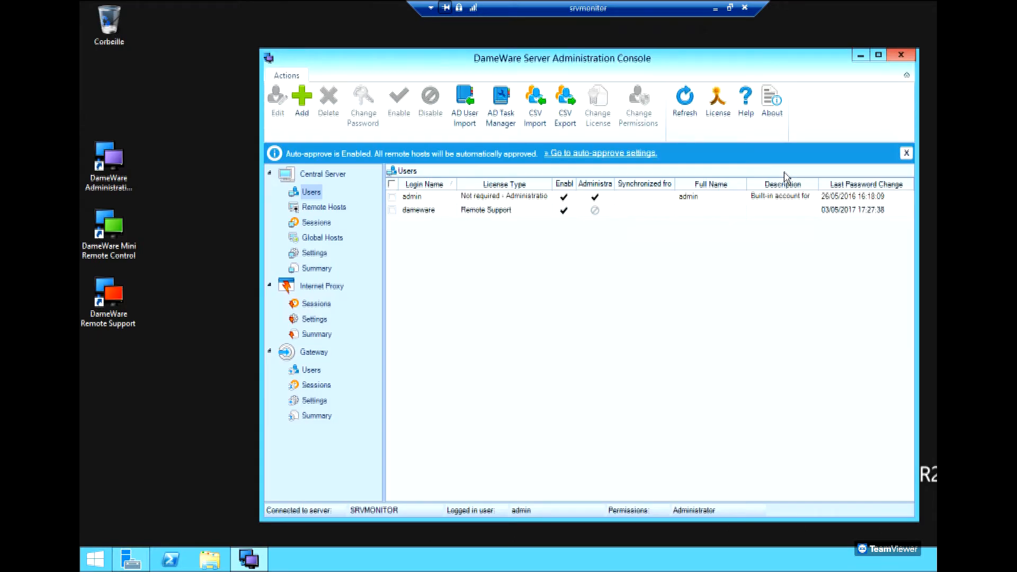
Maximise the console and view the dameware user's Edit Existing User details, closing without saving.
click(879, 55)
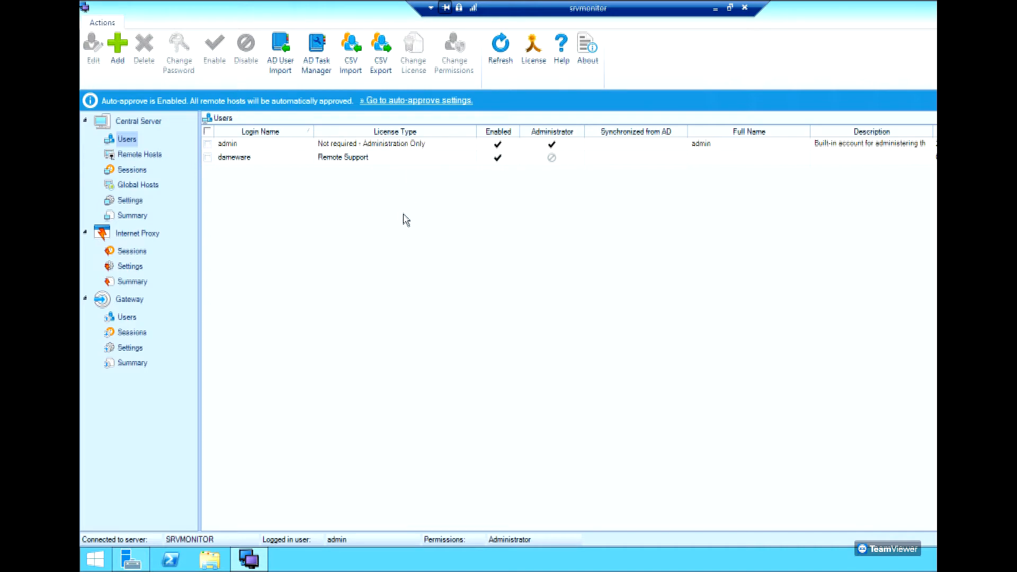
click(246, 157)
double_click(239, 159)
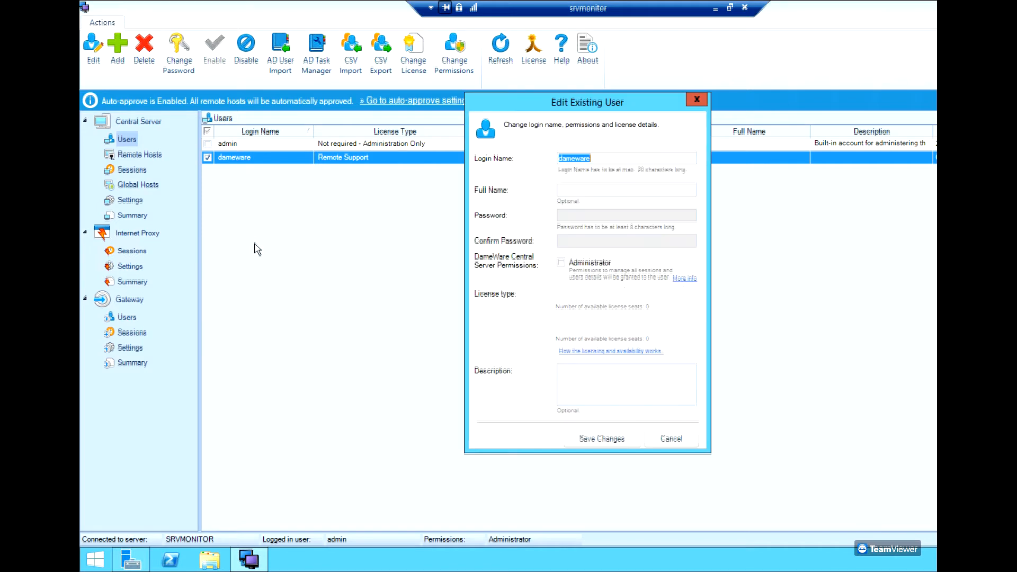
click(599, 194)
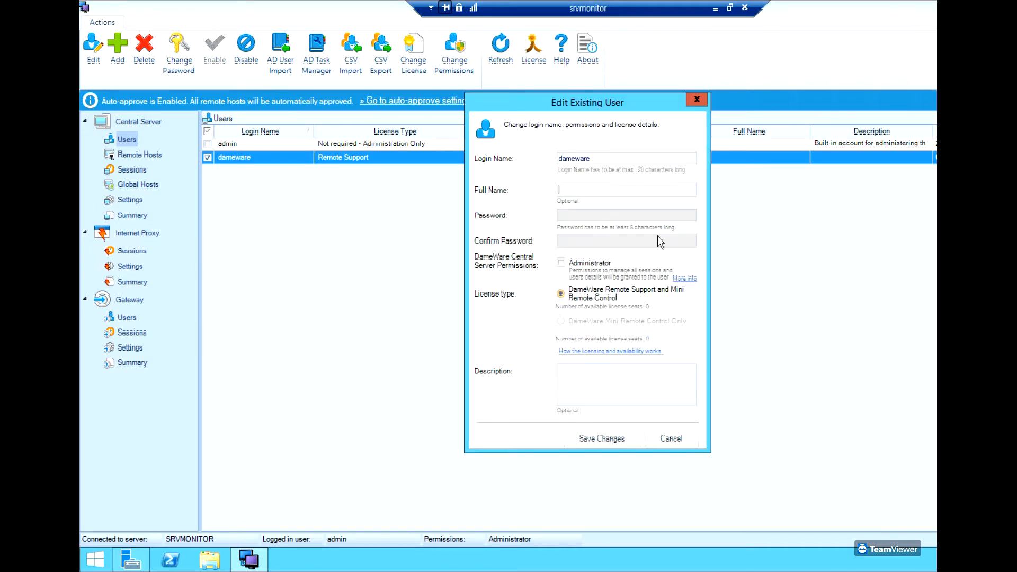
click(697, 100)
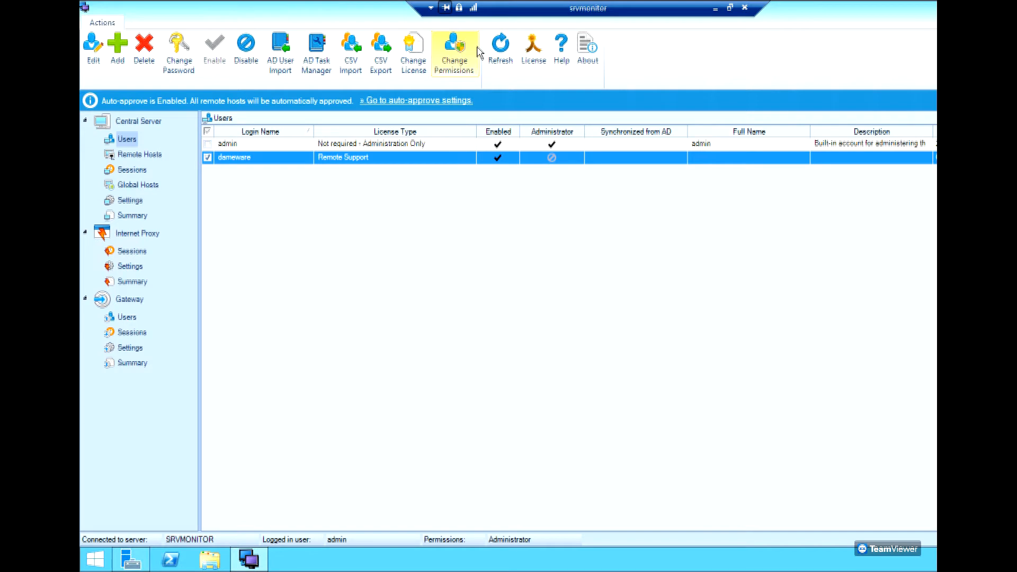
click(540, 56)
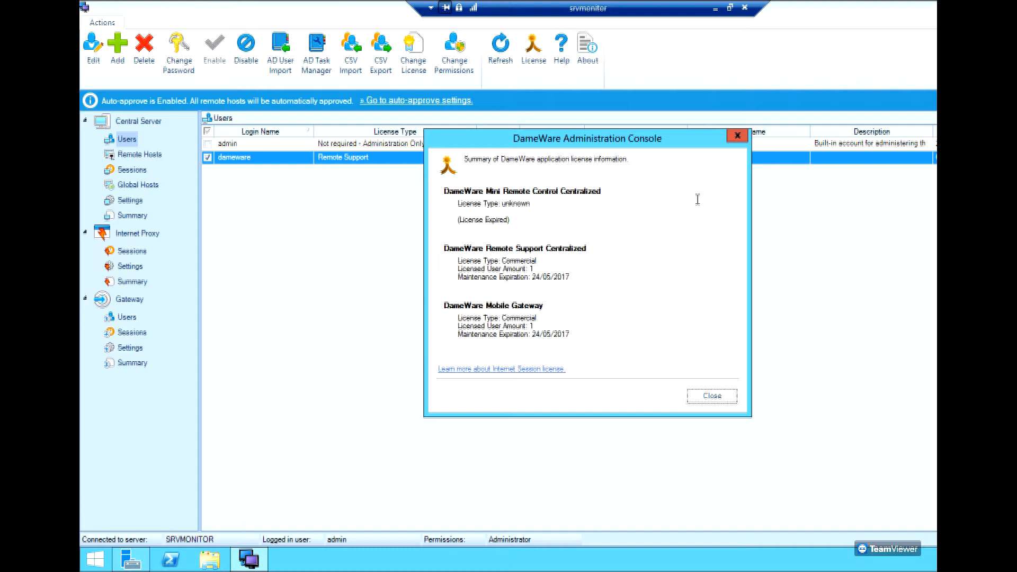
click(737, 135)
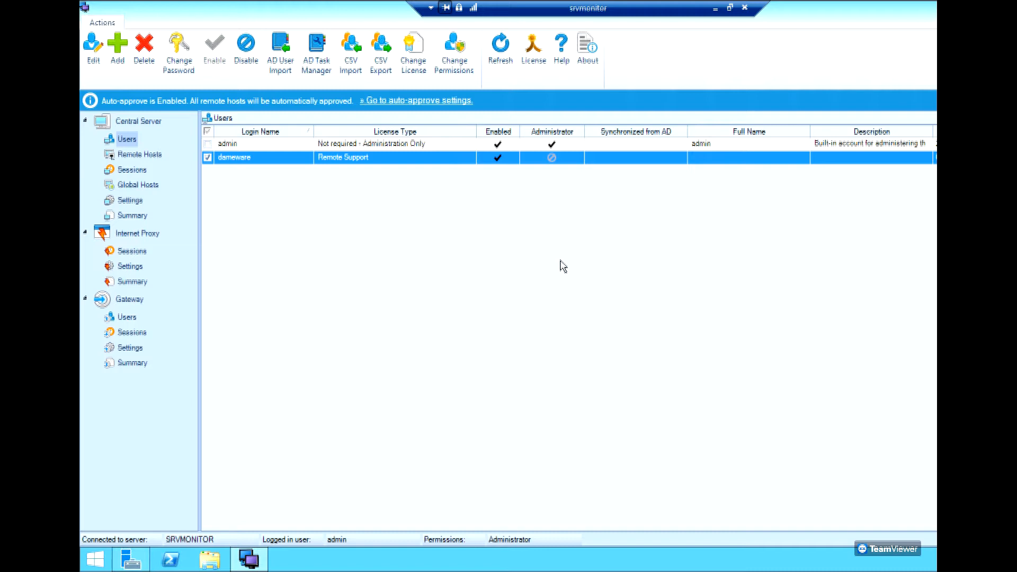
Review Remote Hosts, Sessions, Global Hosts and Internet Proxy pages, ending on the proxy Settings.
click(372, 145)
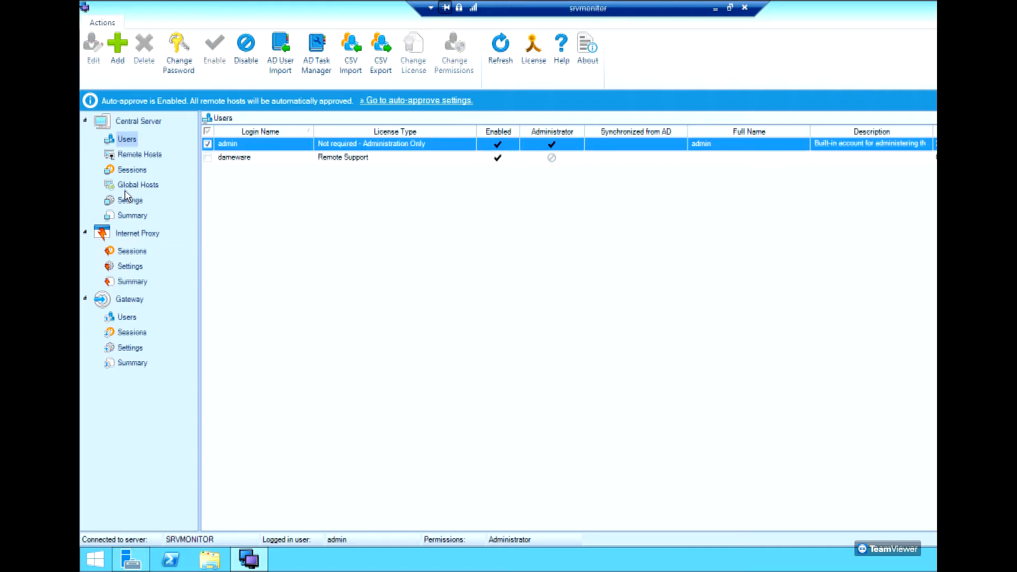
click(154, 155)
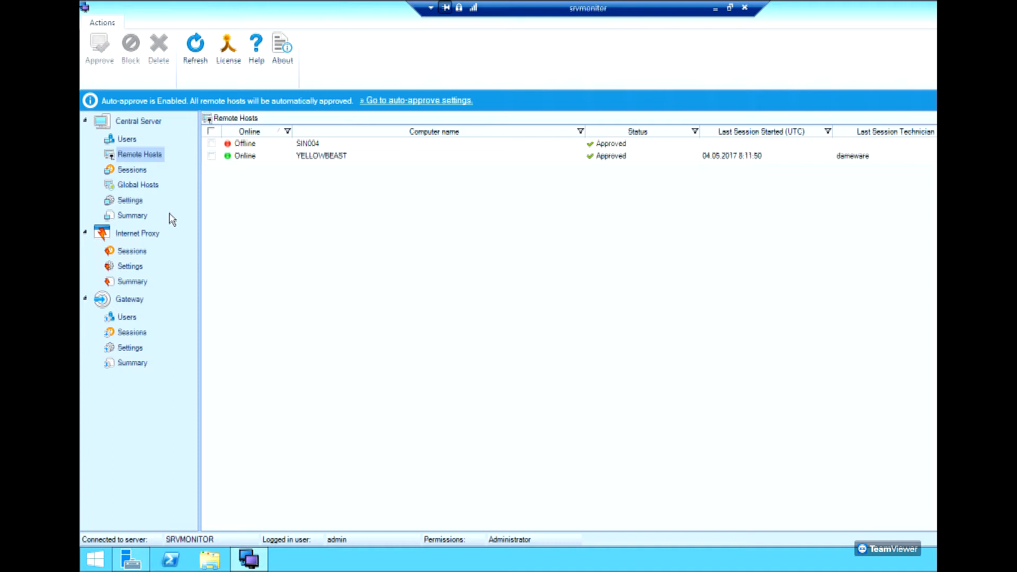
click(148, 174)
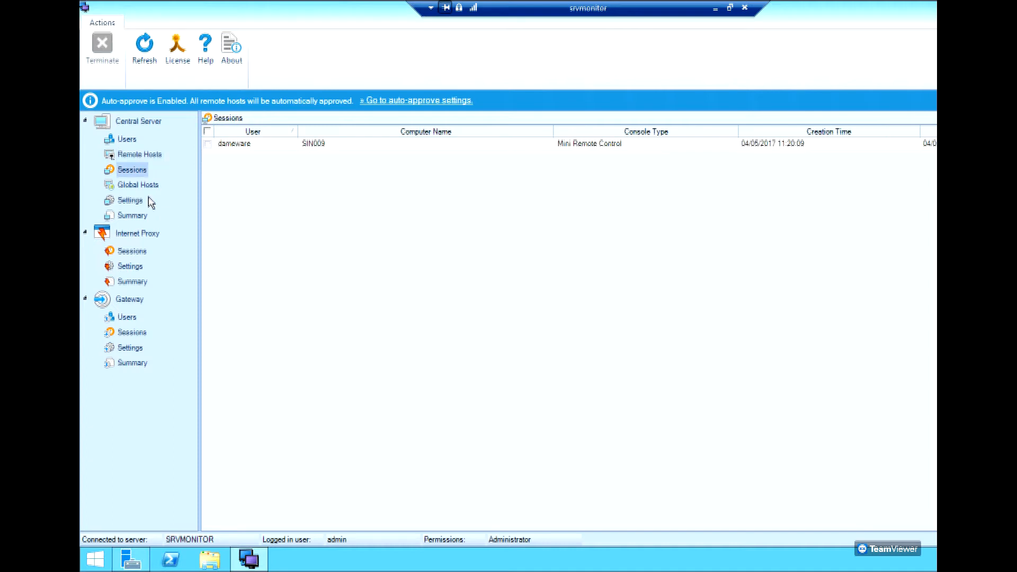
click(145, 187)
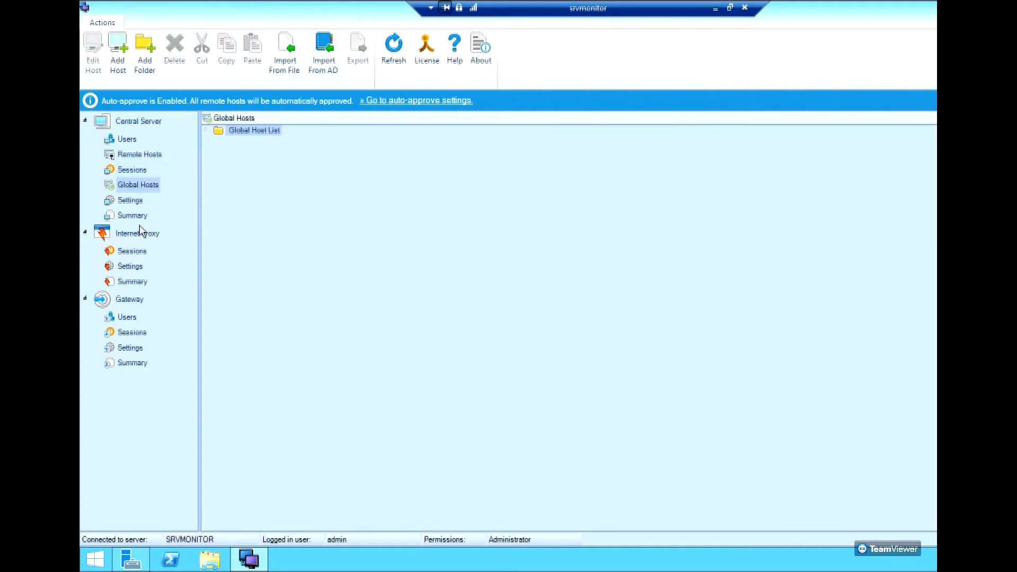
click(140, 234)
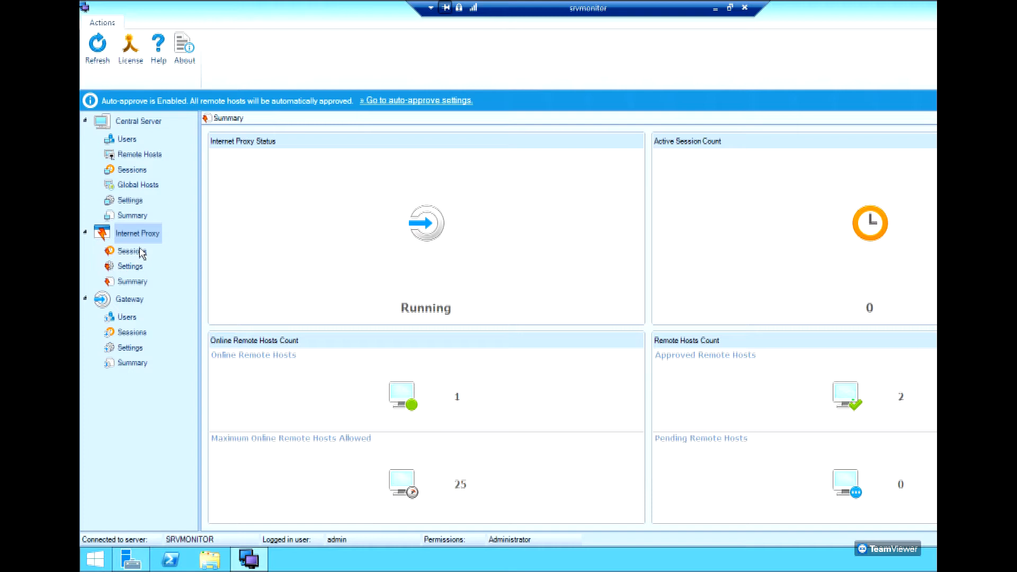
click(141, 253)
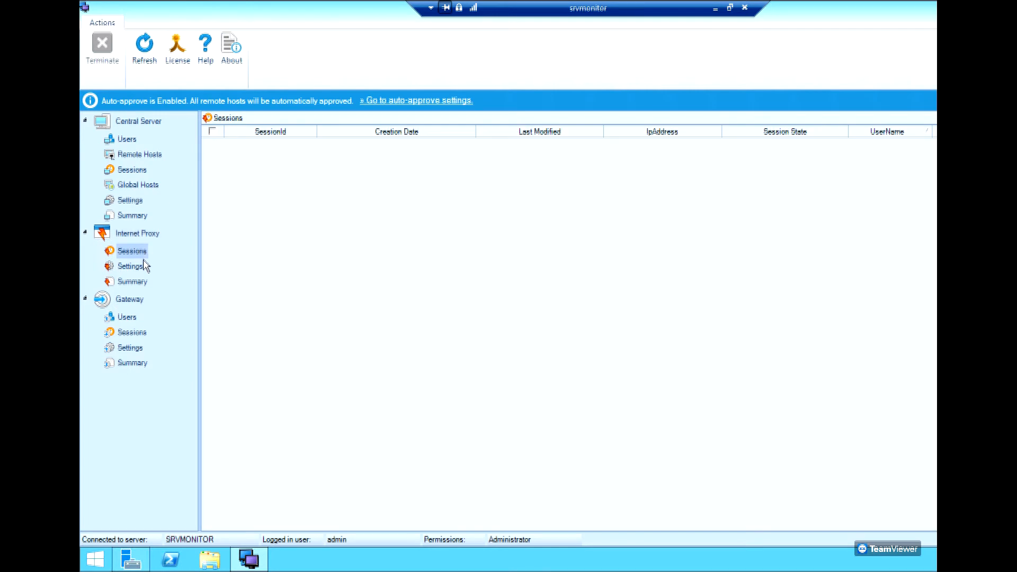
click(134, 267)
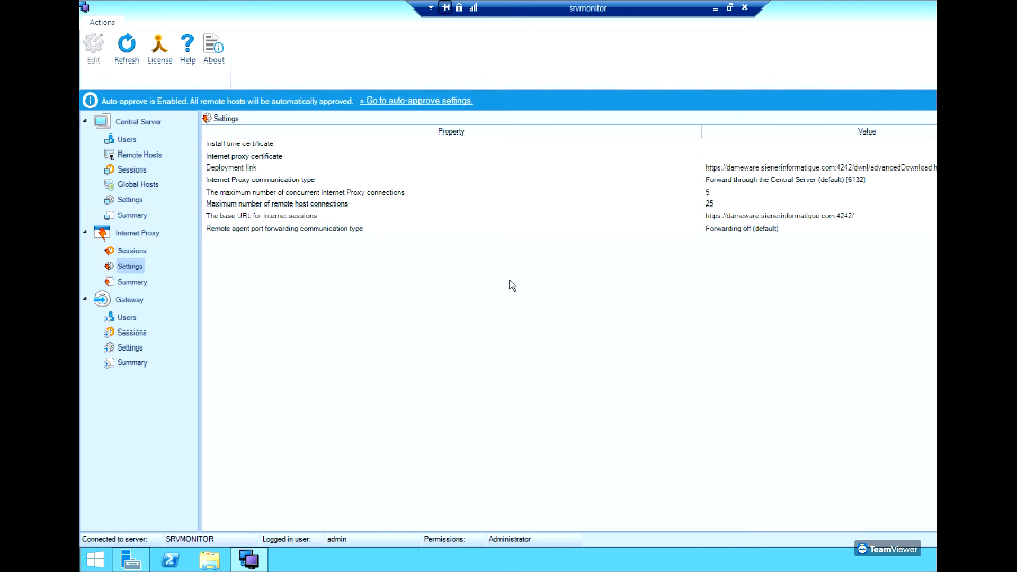
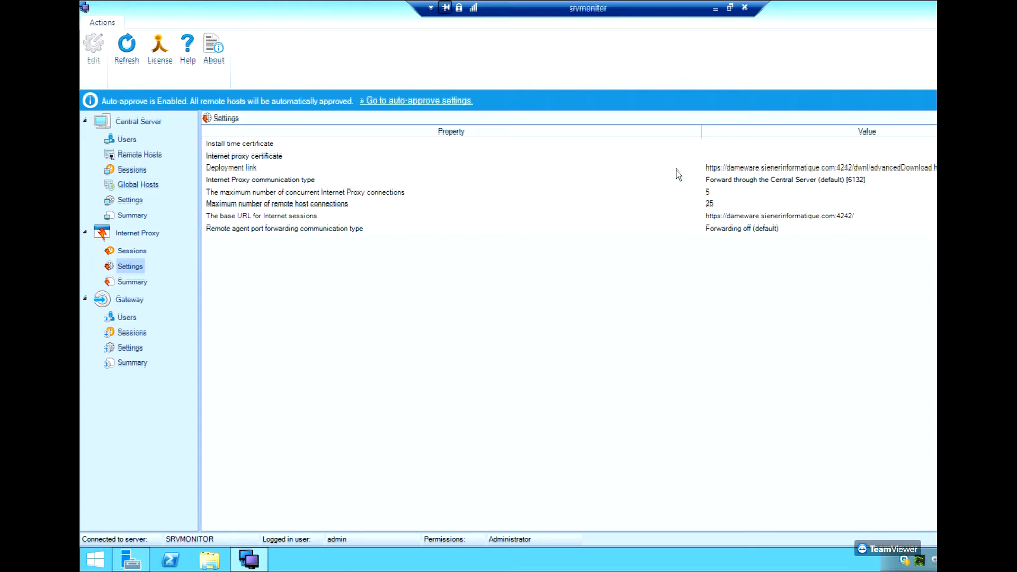
Copy the agent Deployment link from the console into Internet Explorer's address bar.
click(789, 170)
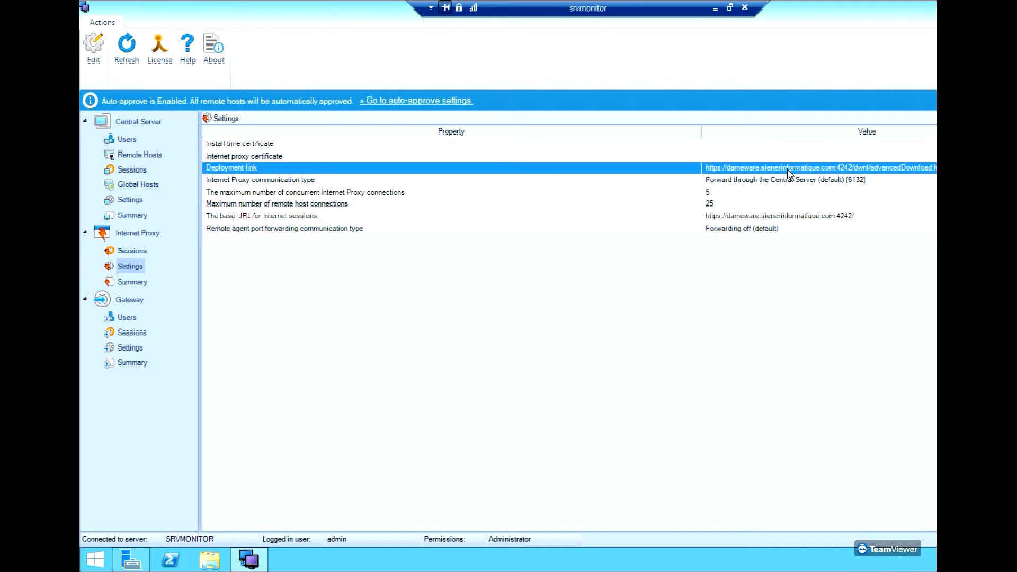
double_click(751, 171)
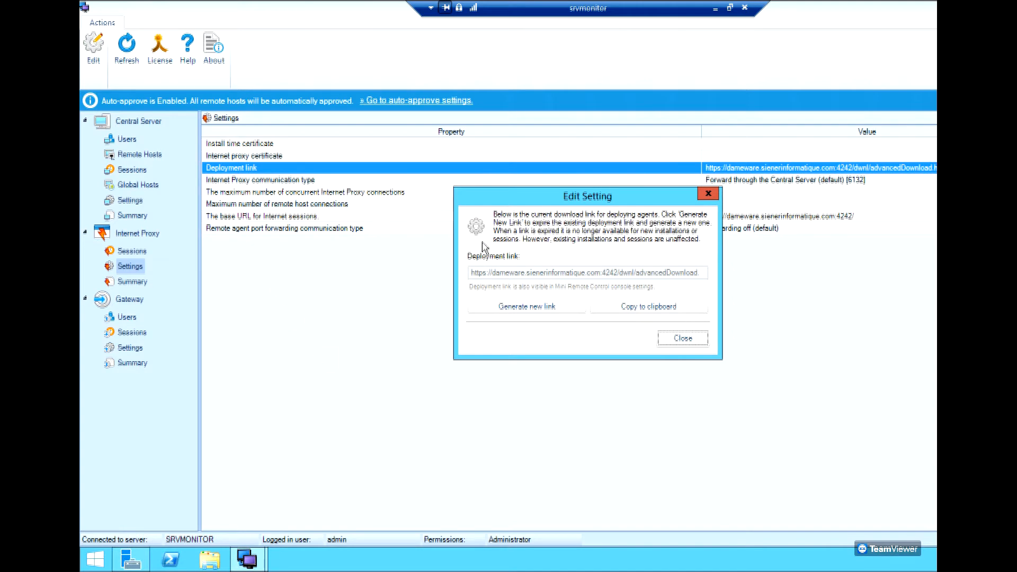
click(333, 25)
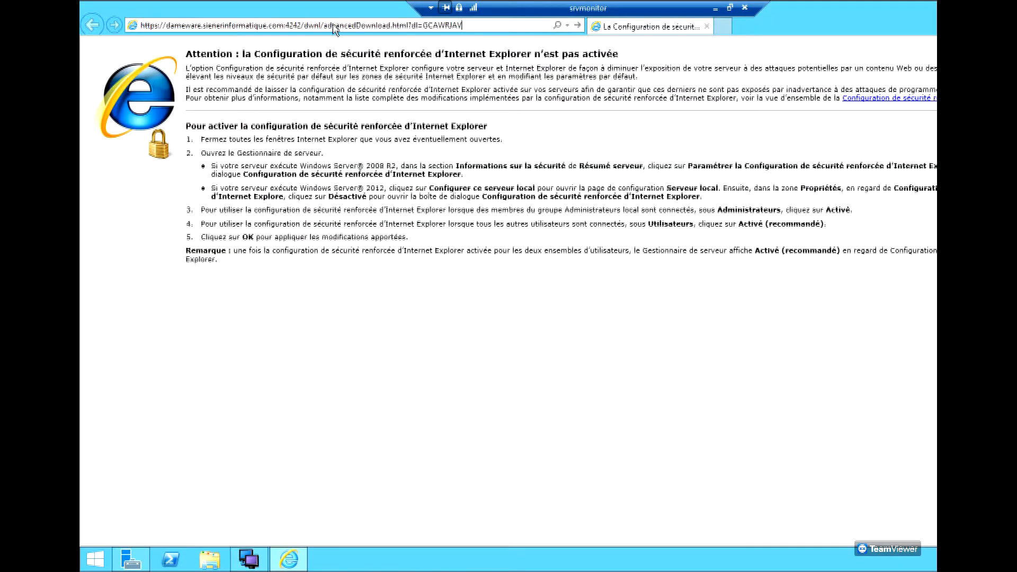
Load the deployment page and select the Windows Vista and above (64-bit) agent.
key(Return)
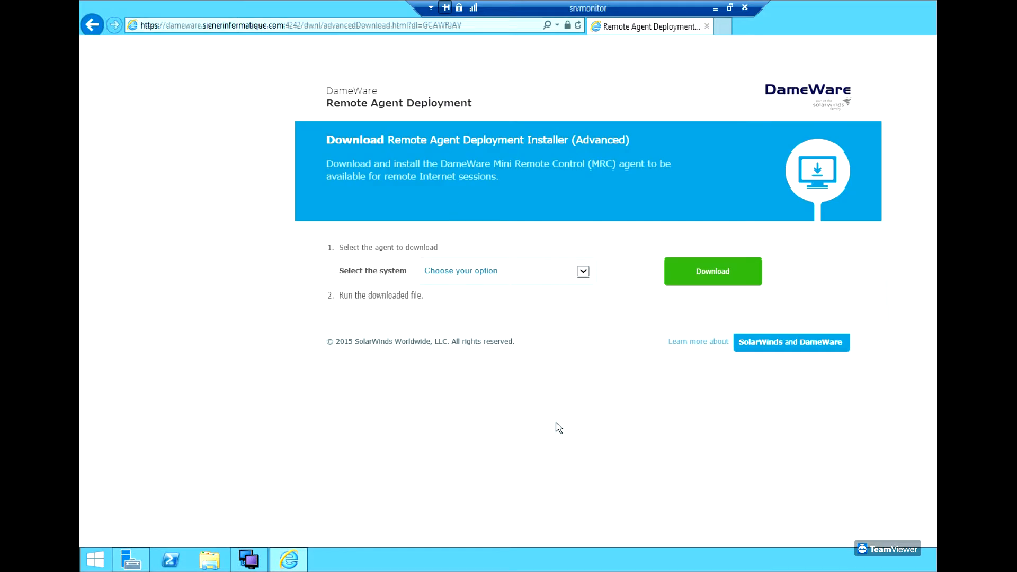
click(583, 273)
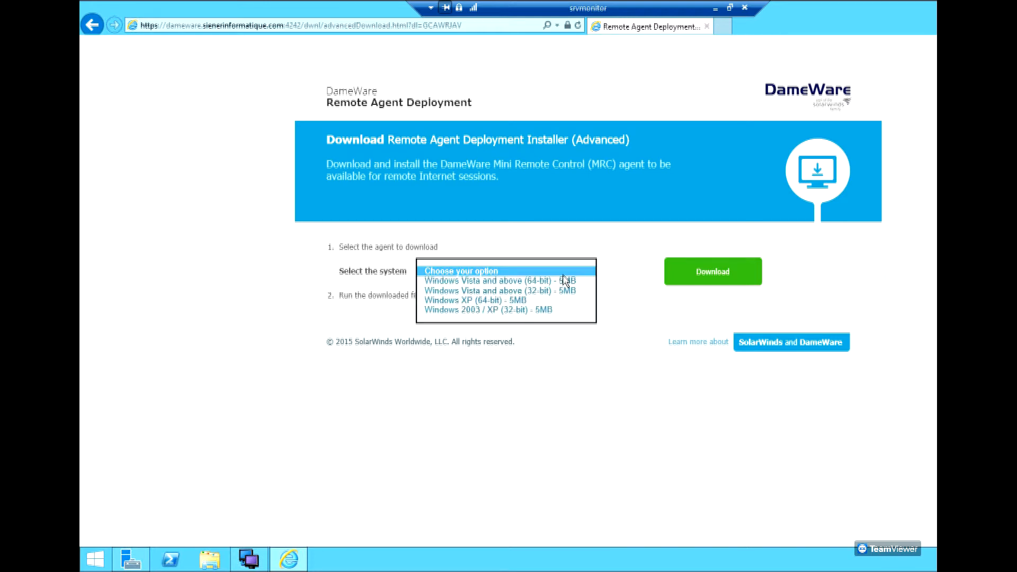
click(567, 281)
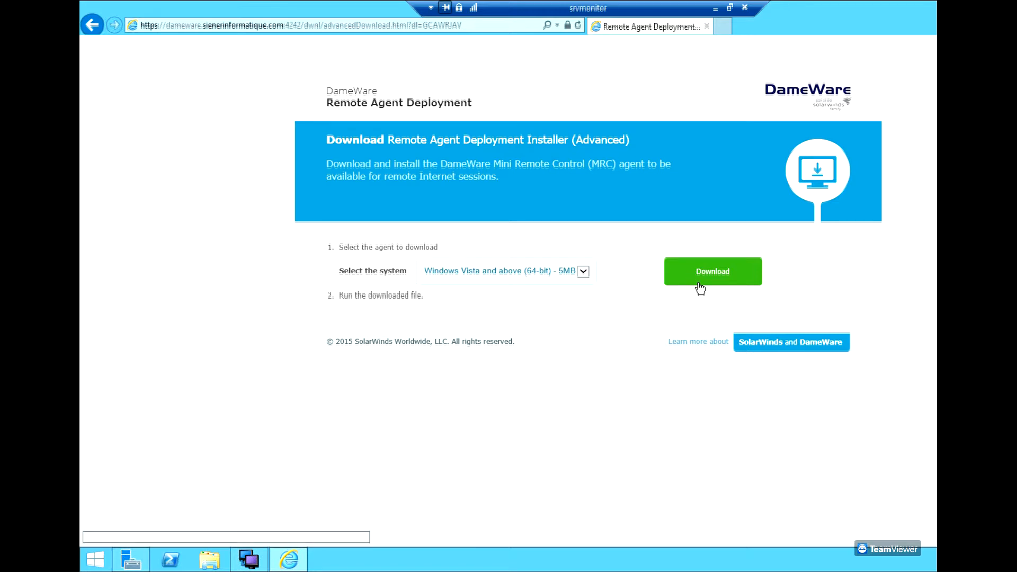
drag(801, 21, 691, 131)
Show the Central Server's Remote Hosts, selecting online YELLOWBEAST and offline SIN004.
click(690, 123)
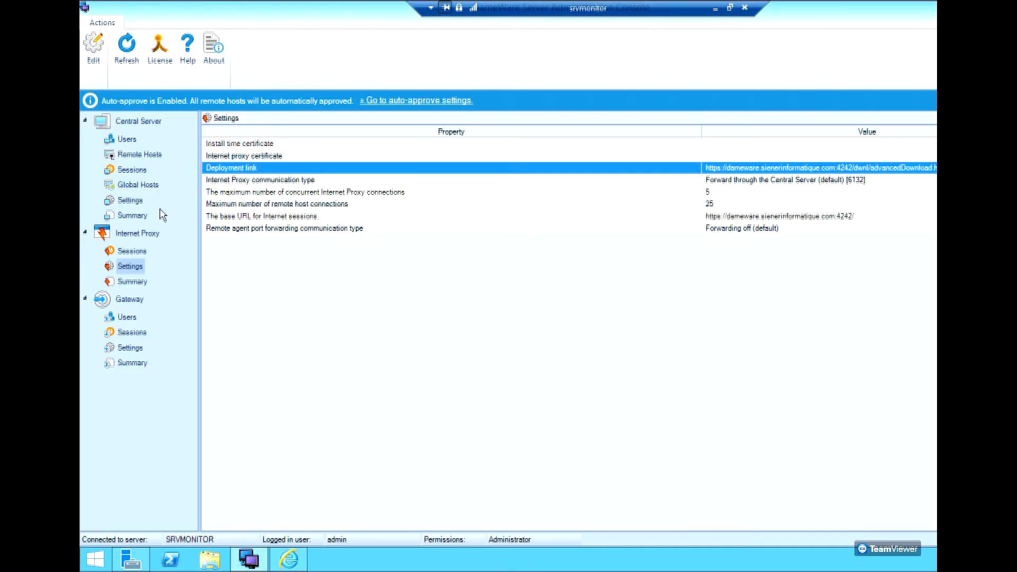
click(139, 156)
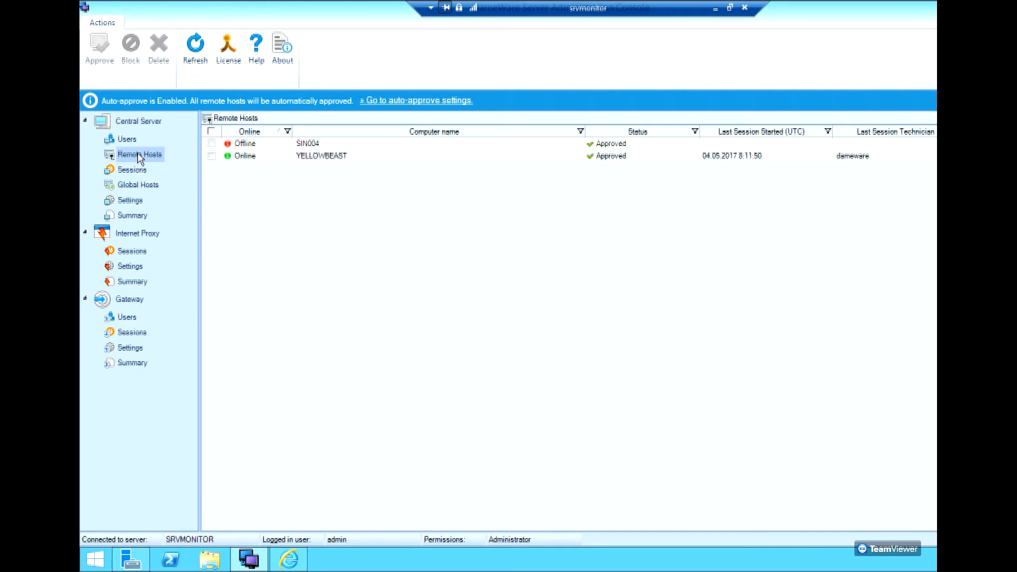
click(270, 156)
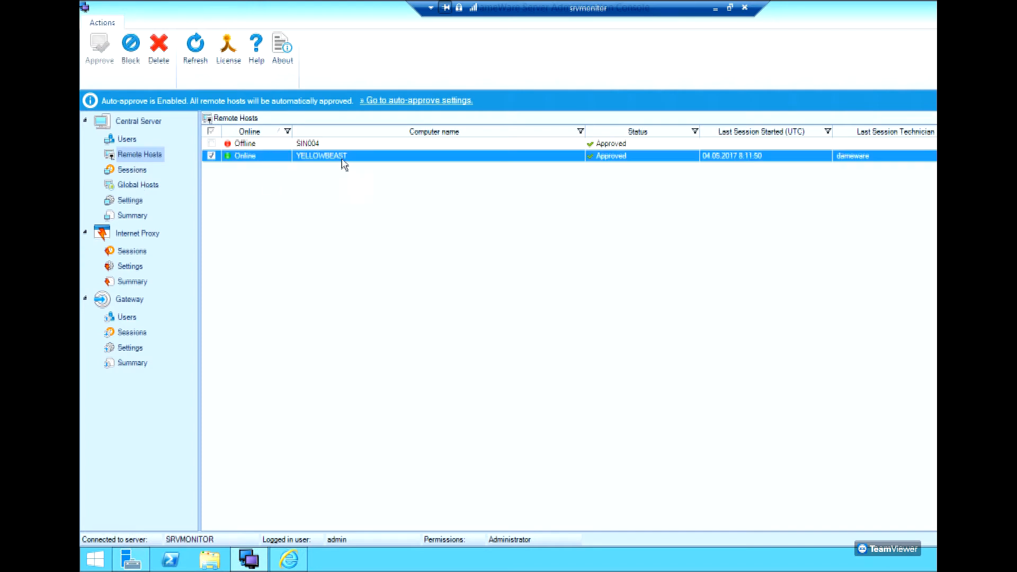
click(322, 145)
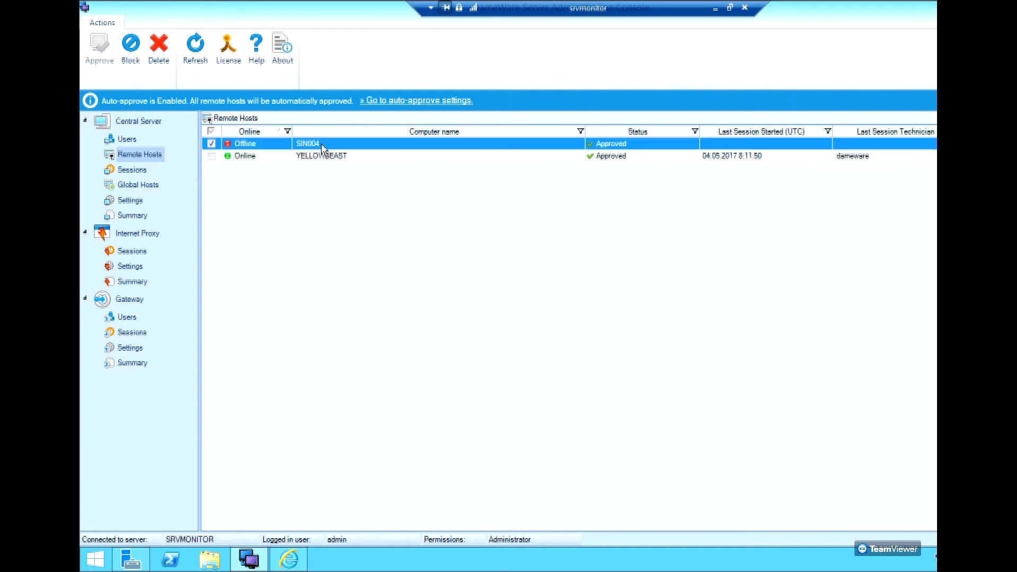
click(264, 156)
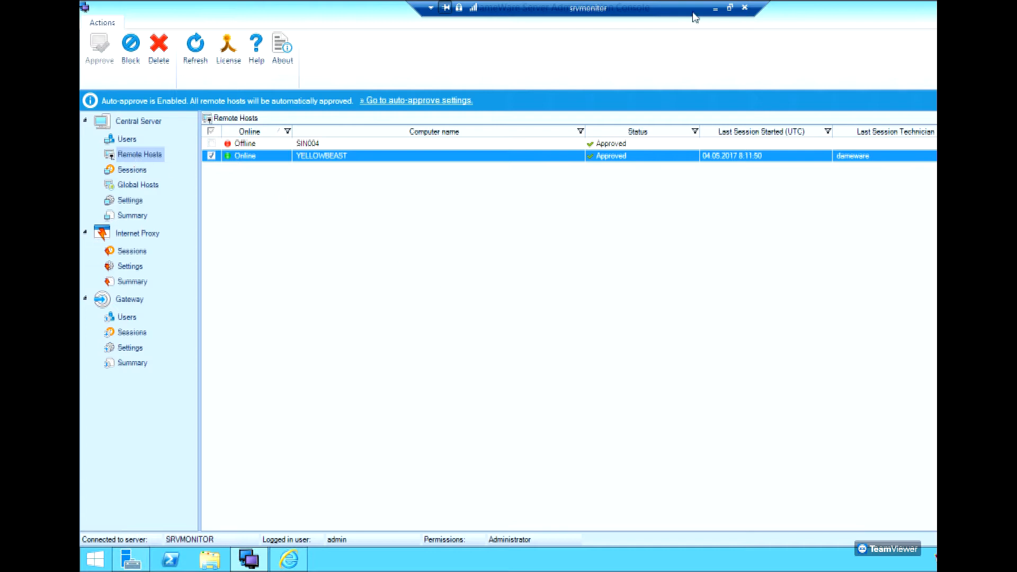
Launch DameWare Remote Support locally and log in to the Central Server with the DameWare username and password.
click(715, 9)
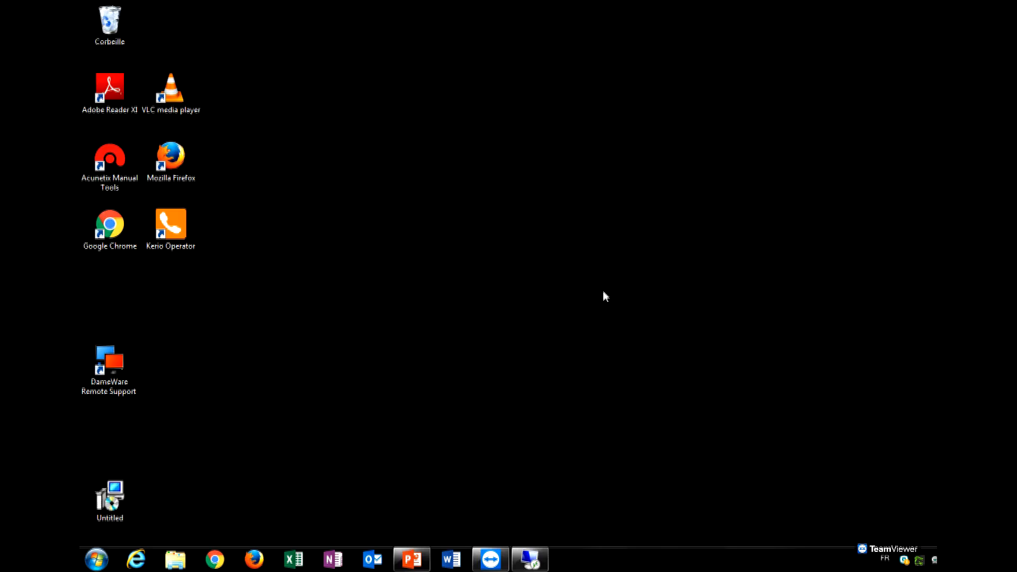
double_click(106, 373)
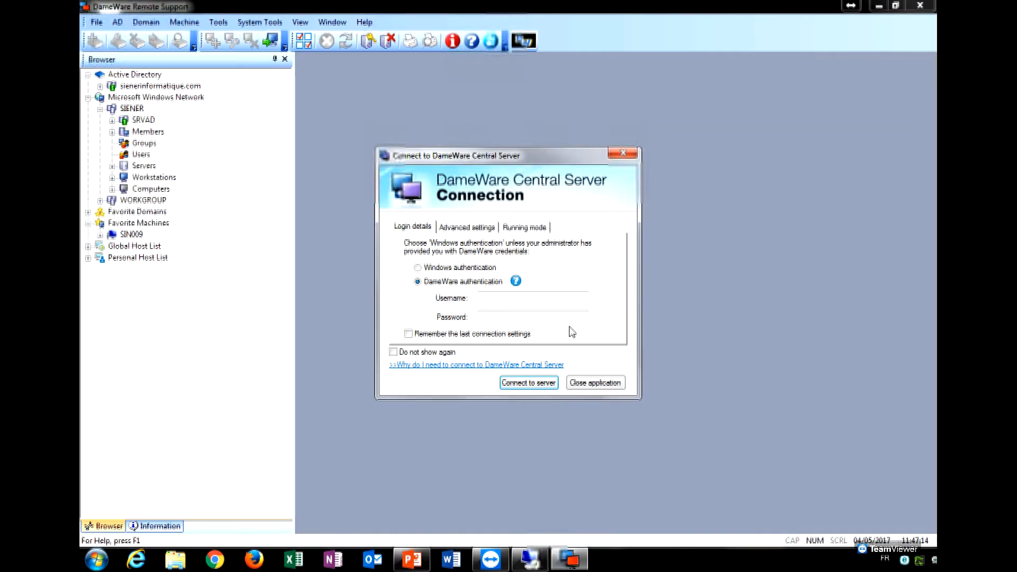
click(502, 297)
text(dameware)
key(Tab)
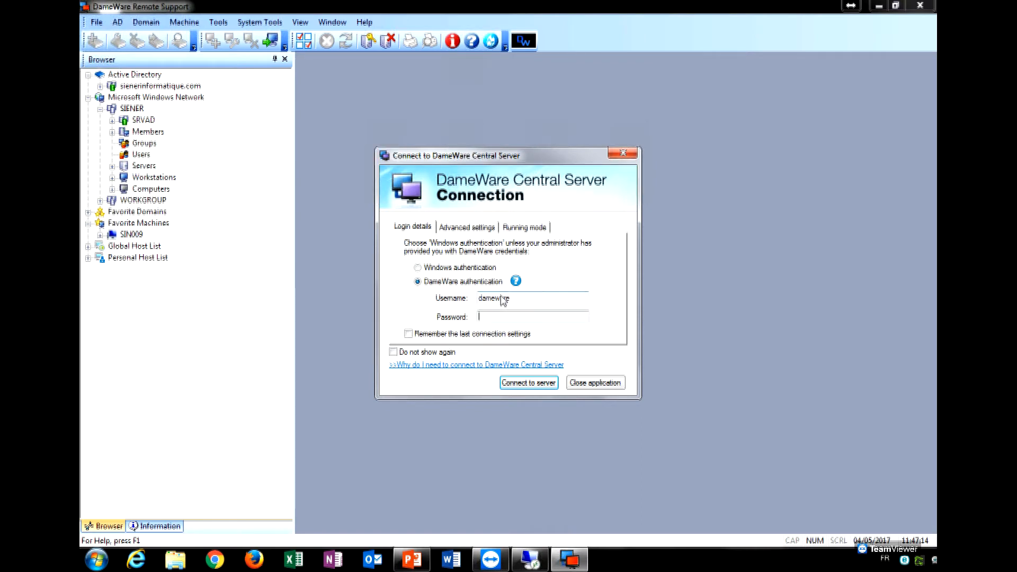
click(485, 334)
click(446, 353)
click(514, 385)
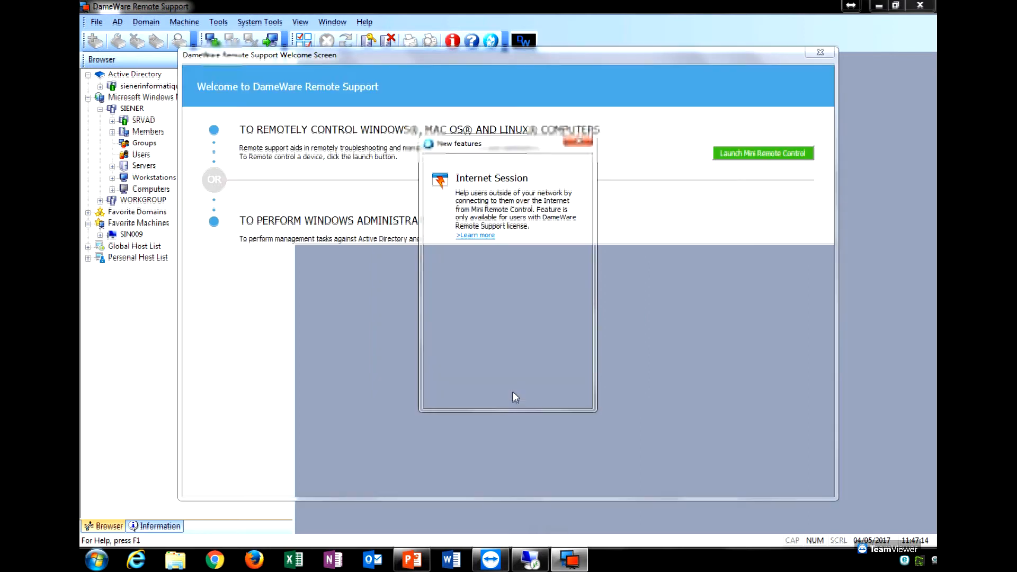
Dismiss the new-features and welcome screens, then expand the Global and Personal Host Lists.
click(577, 139)
click(825, 50)
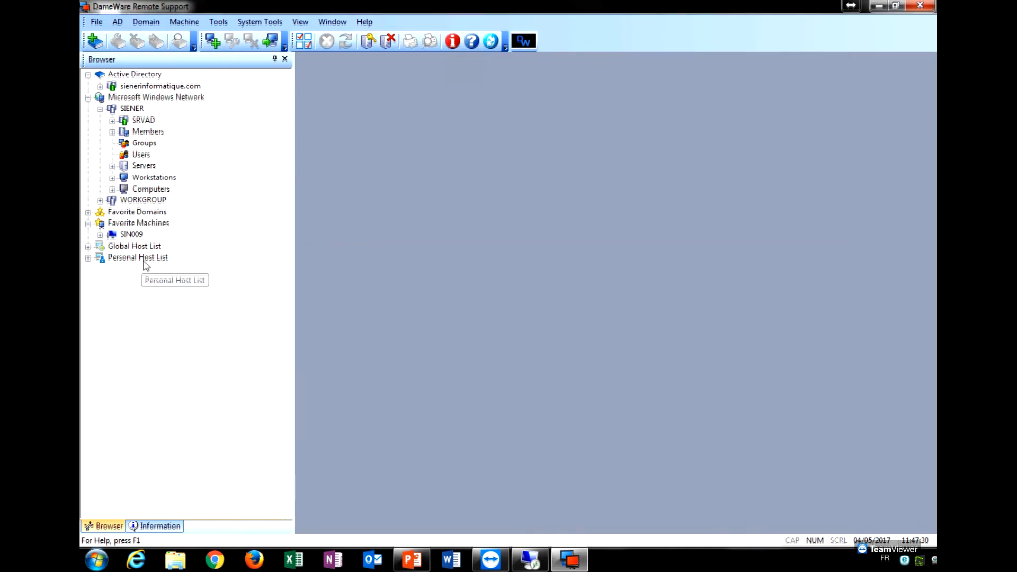
click(143, 261)
click(141, 248)
click(141, 255)
click(89, 247)
click(89, 259)
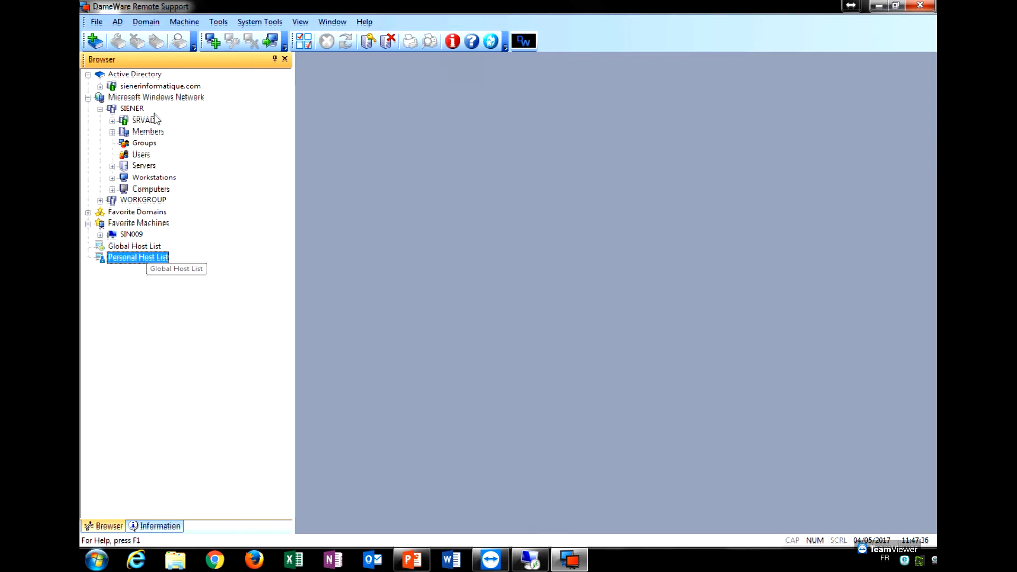
mouse_move(153, 238)
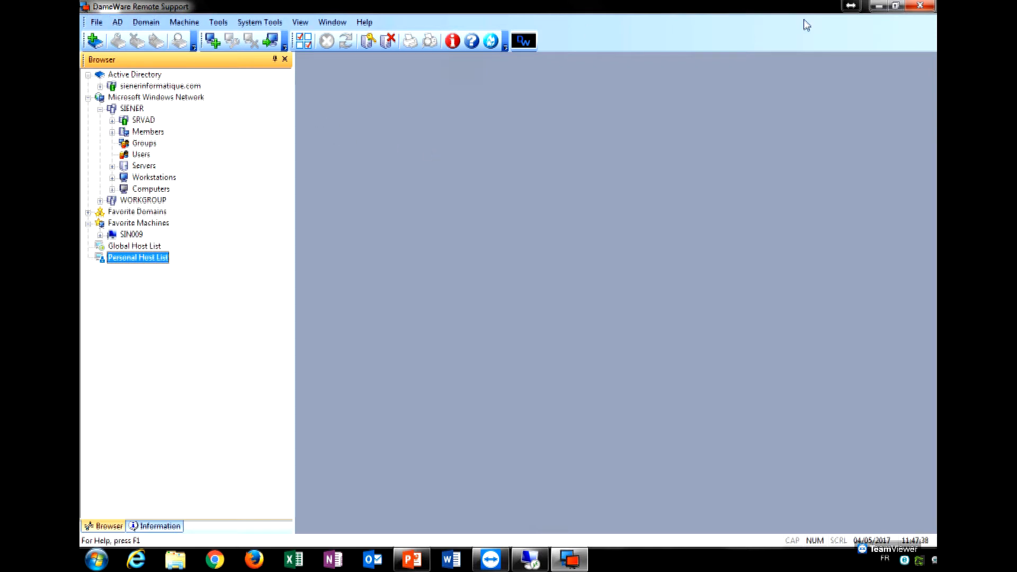
Minimise DameWare Remote Support and switch back to the remote server session.
click(879, 5)
click(570, 560)
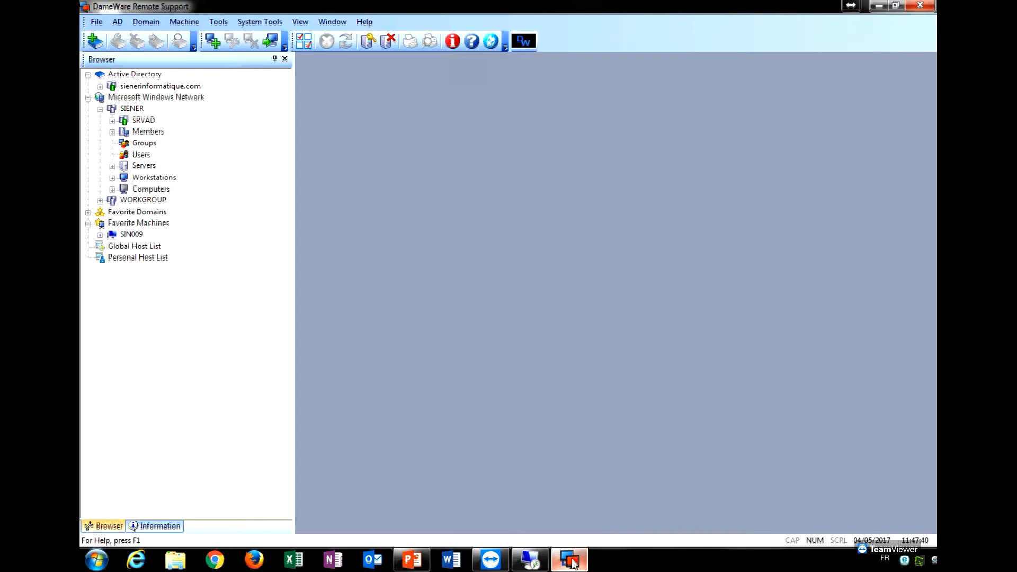
click(519, 565)
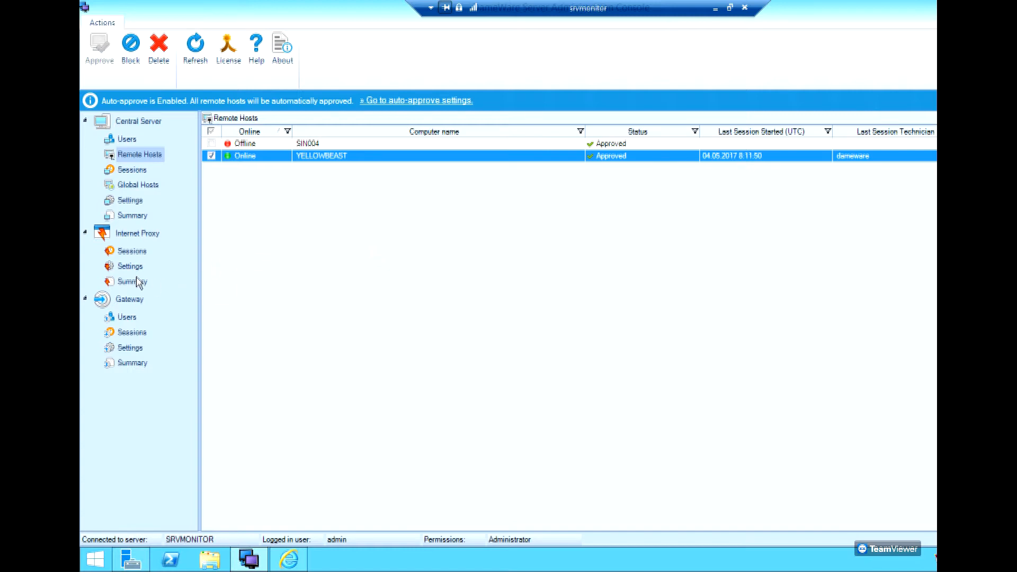
Review the Gateway Users, Sessions and Settings pages, ending on Users.
click(127, 318)
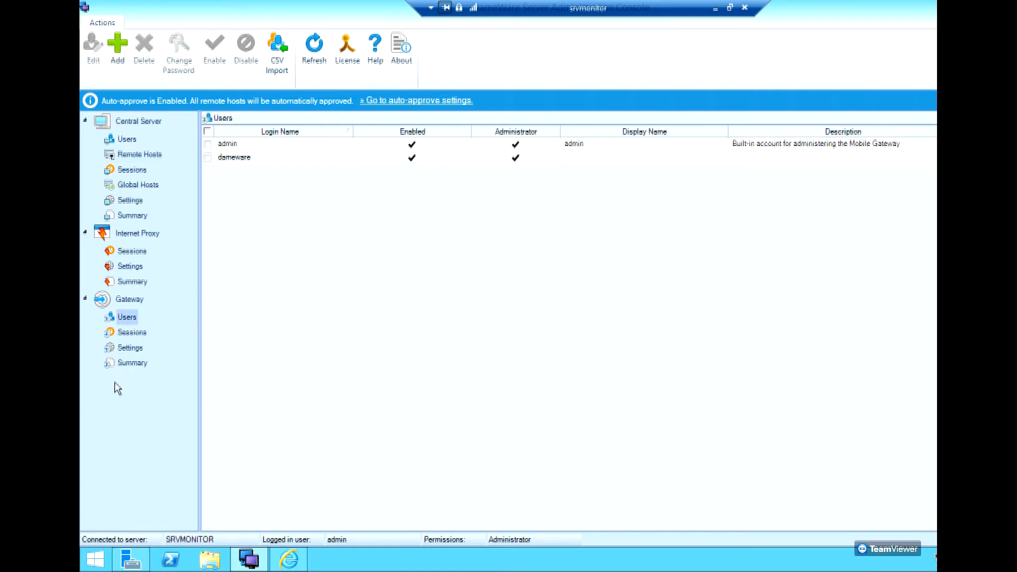
click(136, 334)
click(134, 350)
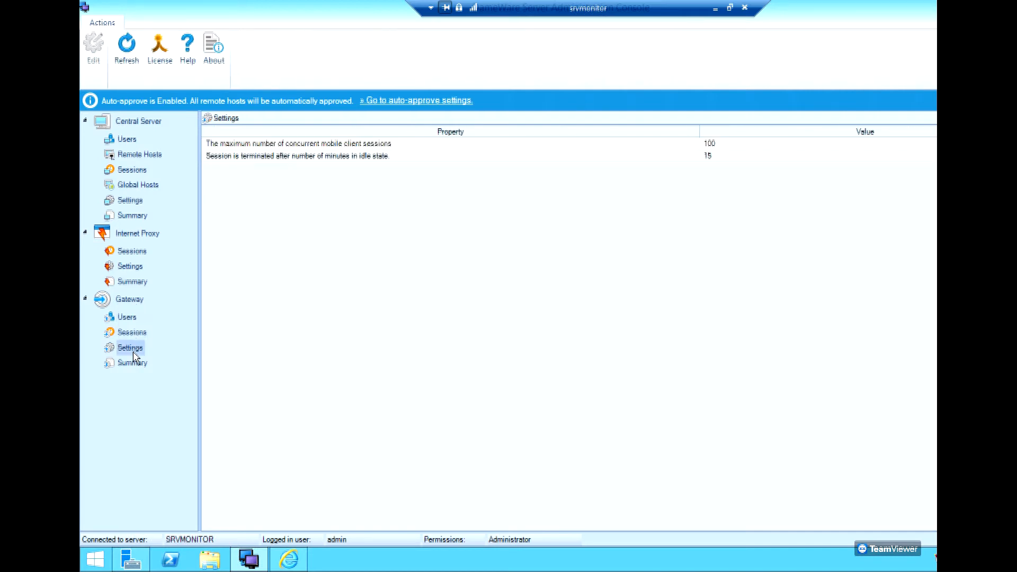
click(132, 333)
click(127, 319)
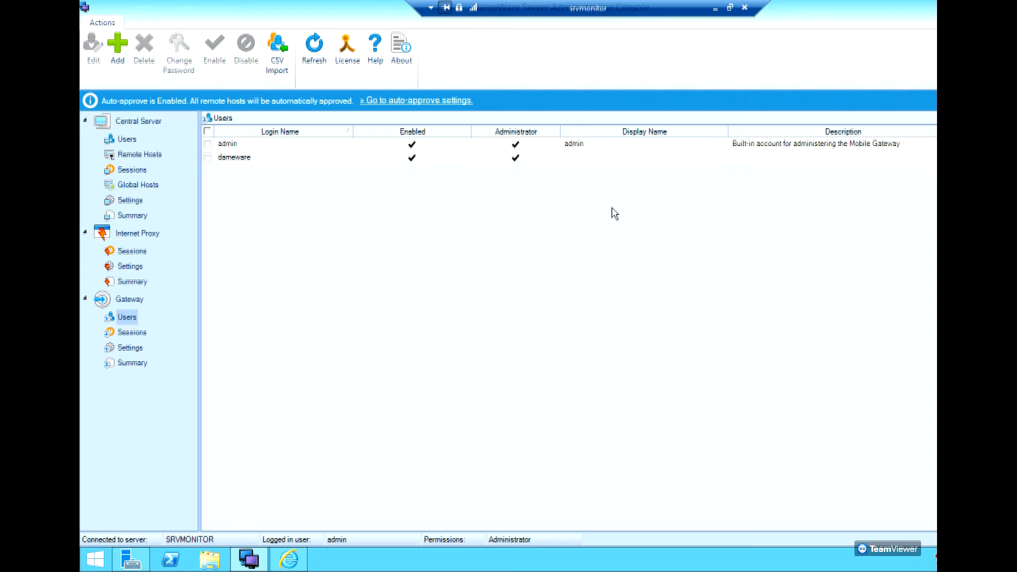
Shrink and minimise the administration console and the remote session window.
mouse_move(898, 24)
mouse_down()
mouse_move(897, 39)
mouse_move(675, 82)
mouse_move(773, 75)
mouse_up()
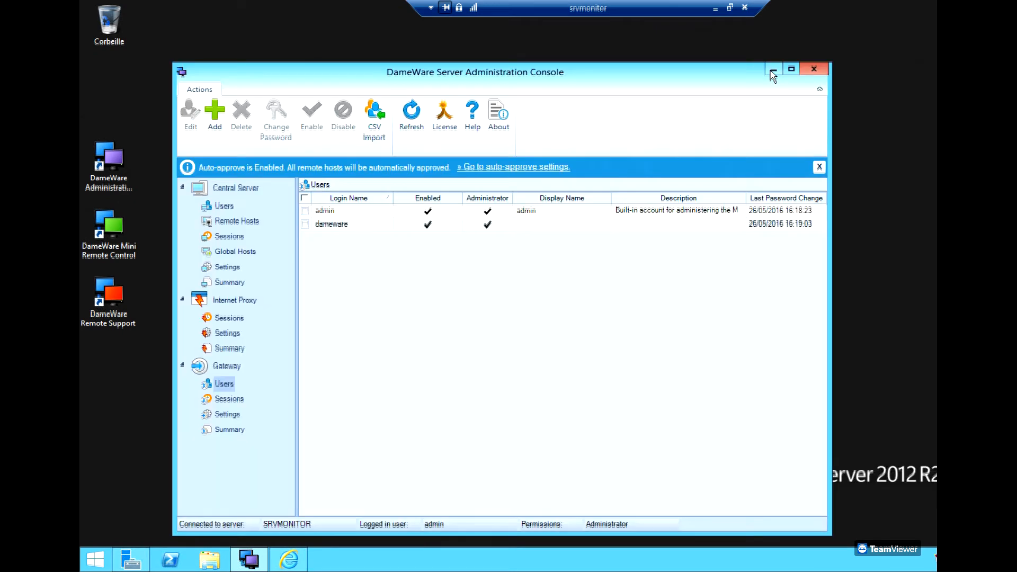
click(773, 74)
click(717, 9)
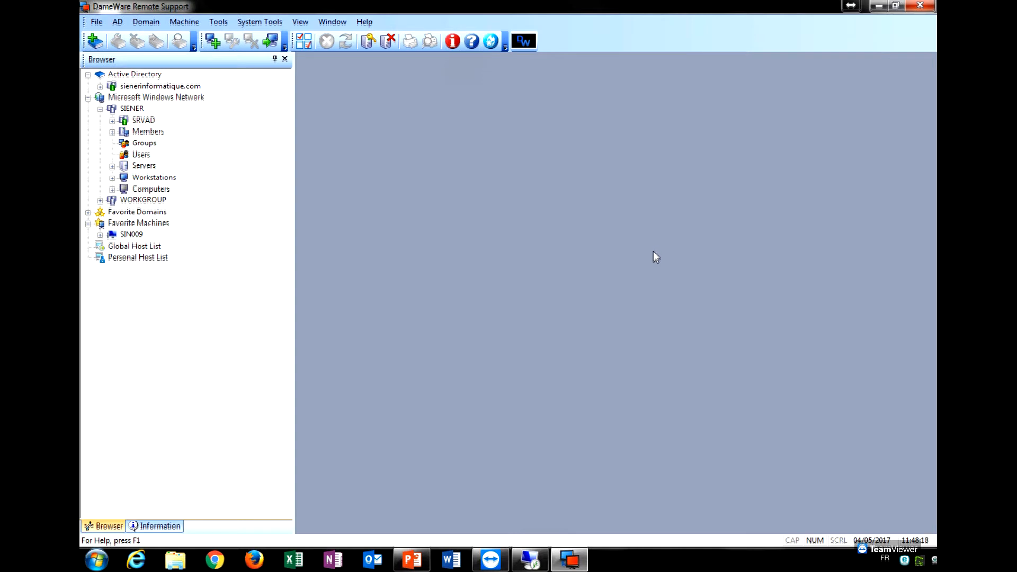
Minimise Remote Support and open the SolarWinds DameWare Remote Support folder in All Programs.
click(880, 9)
click(96, 559)
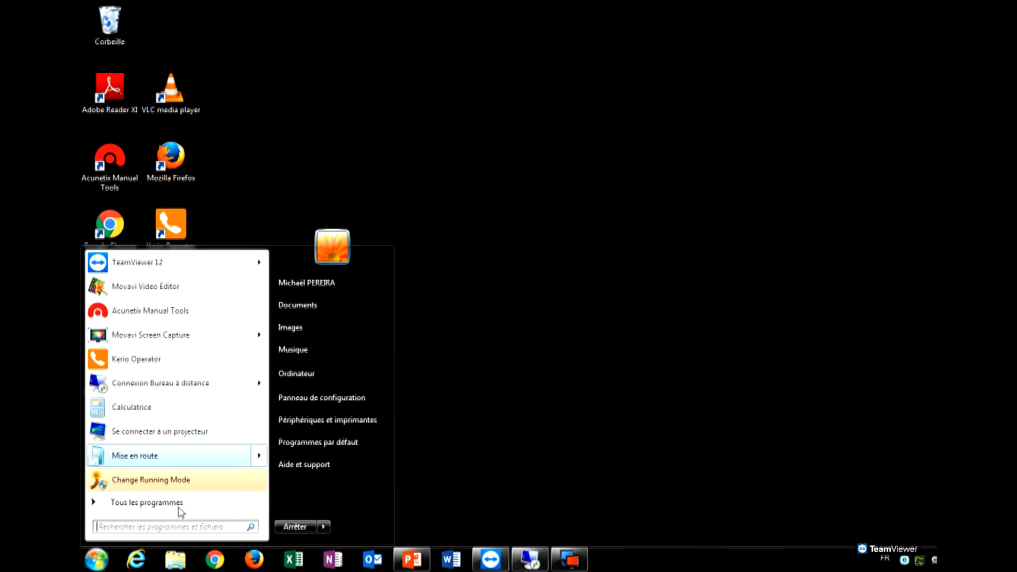
click(179, 508)
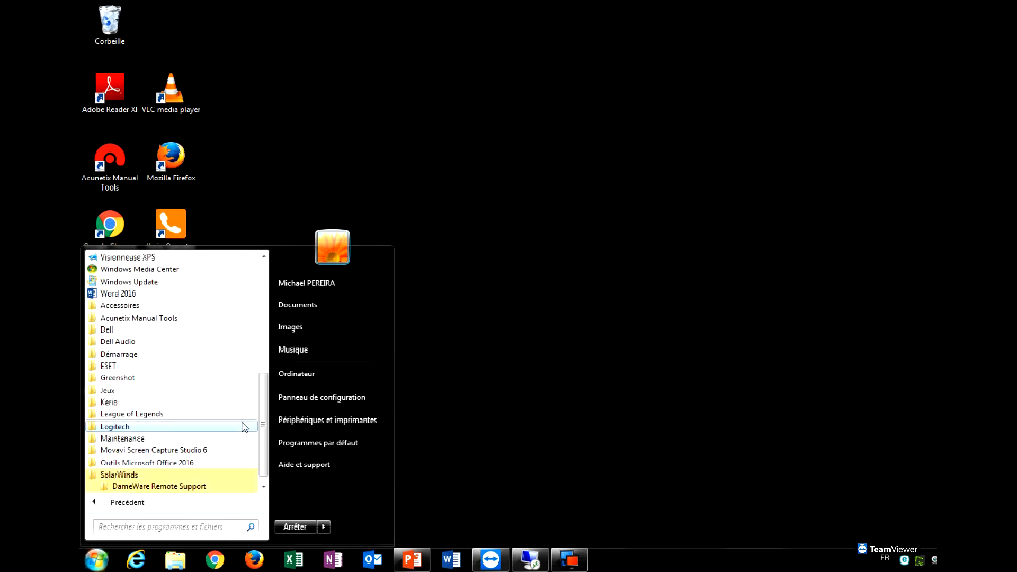
scroll(244, 427, down, 1)
click(209, 474)
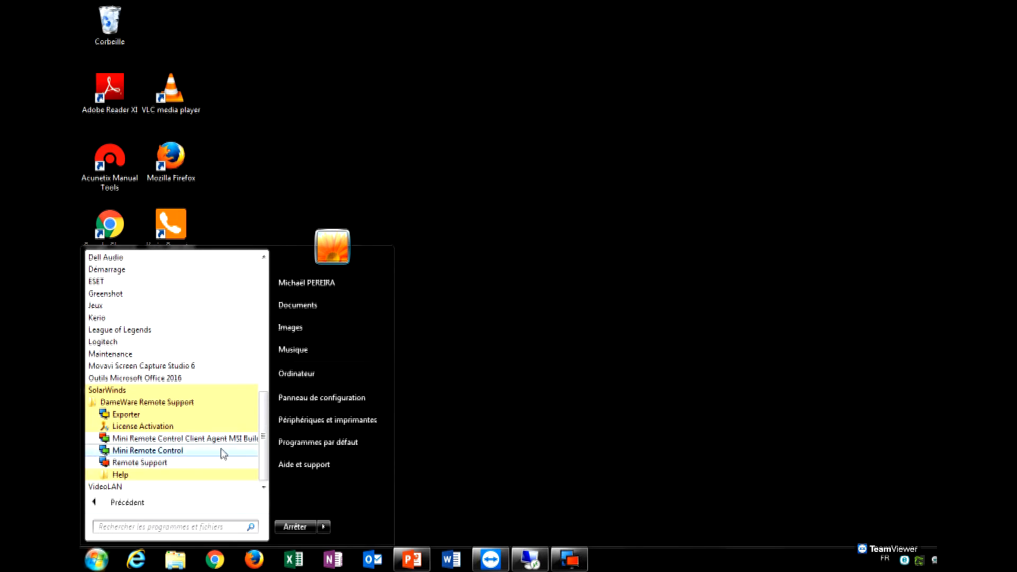
Launch Mini Remote Control and start connecting to YELLOWBEAST from the Remote Host List.
click(224, 455)
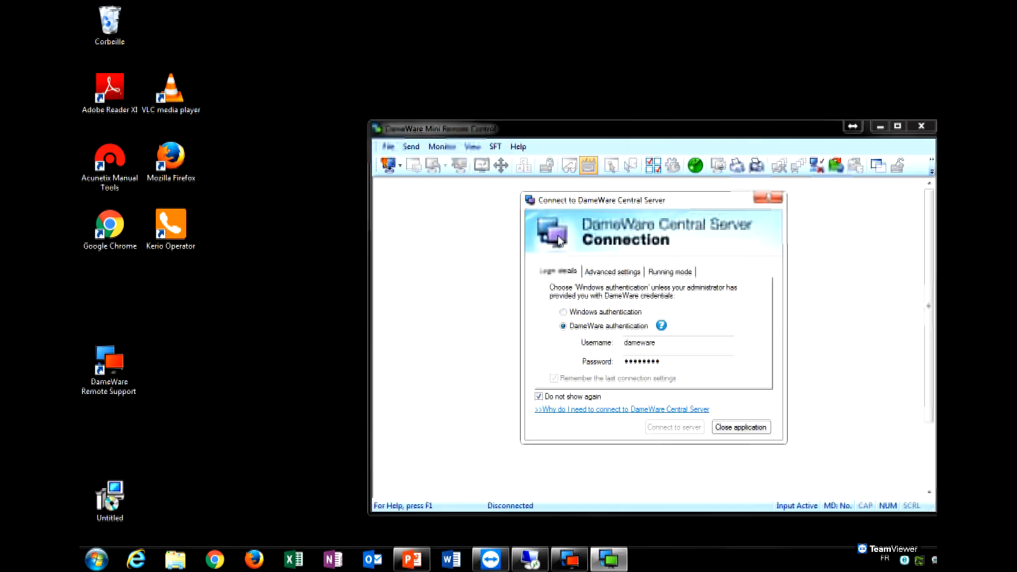
drag(755, 73, 492, 30)
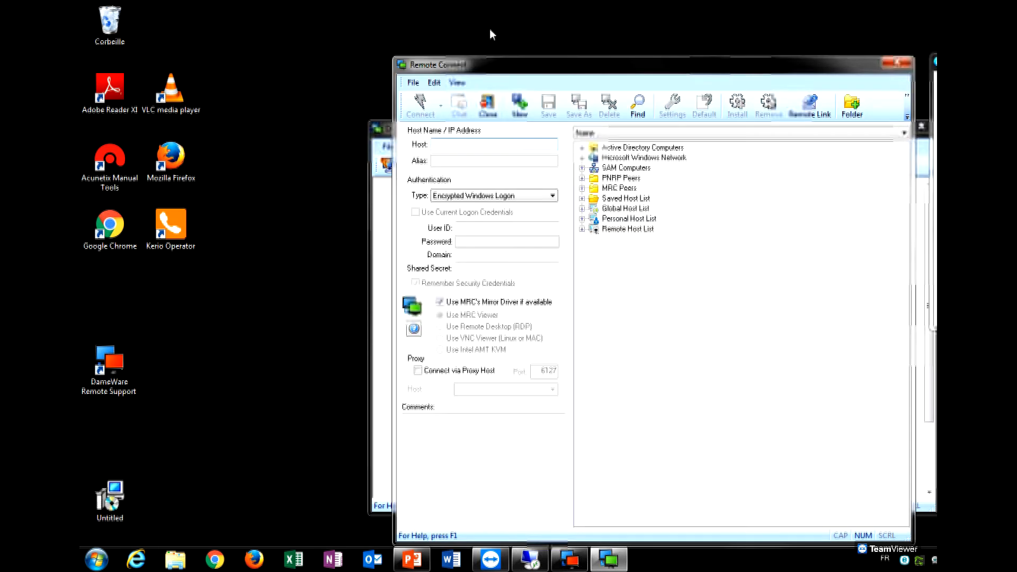
click(326, 189)
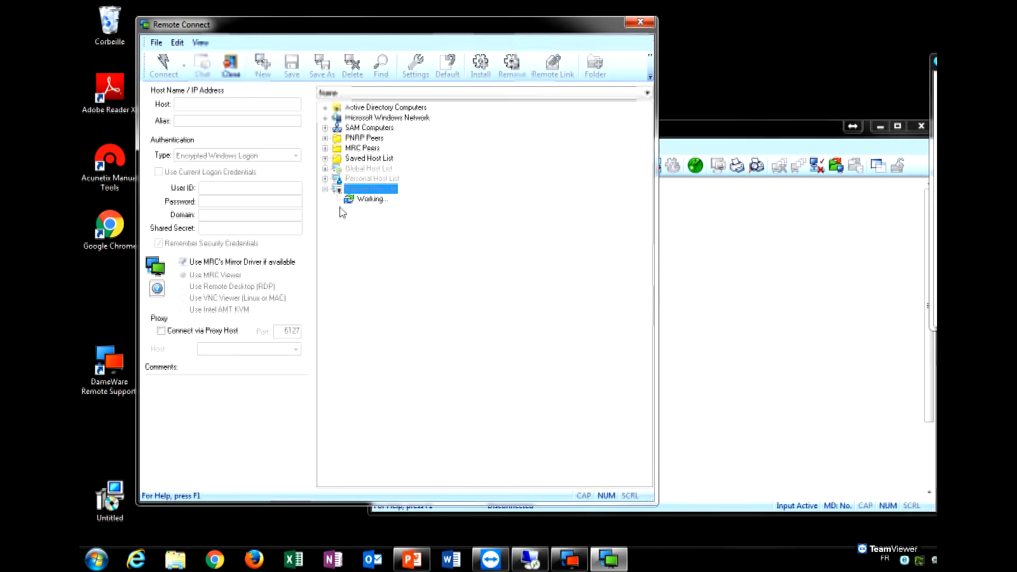
click(373, 200)
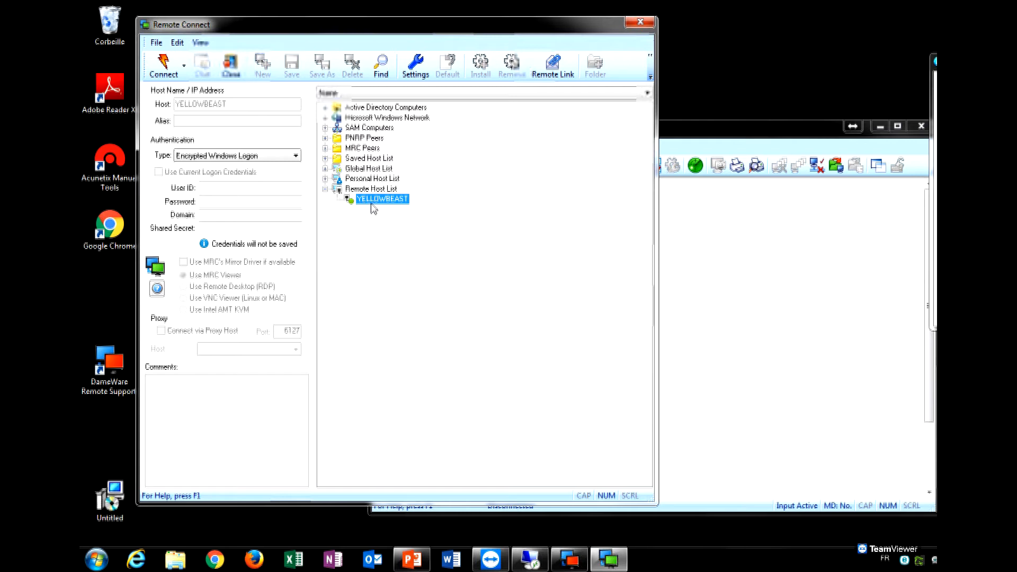
right_click(373, 201)
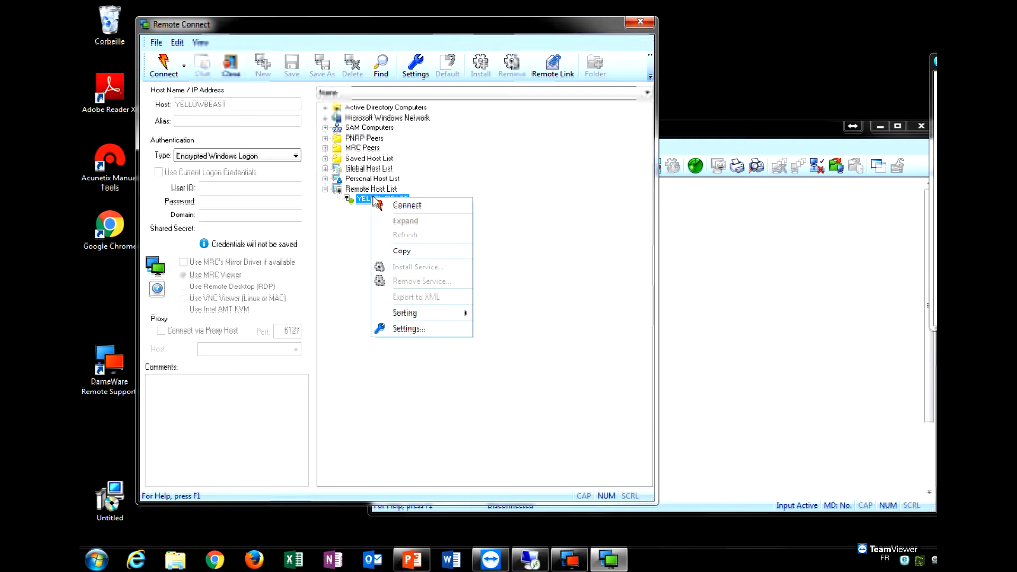
click(403, 206)
click(473, 295)
Set authentication to Proprietary Challenge/Response and enter the user ID and password.
click(294, 155)
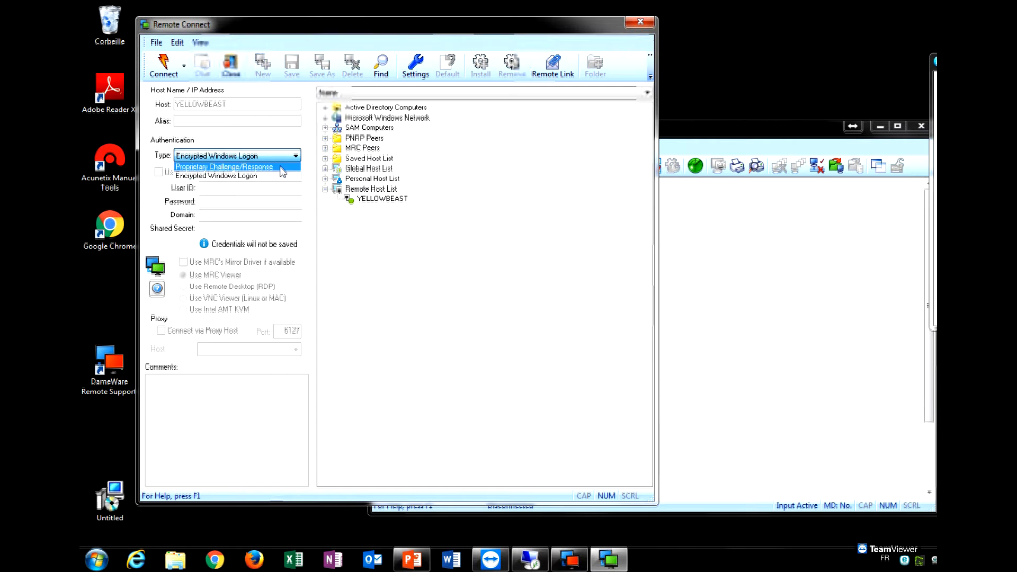
click(273, 175)
click(270, 204)
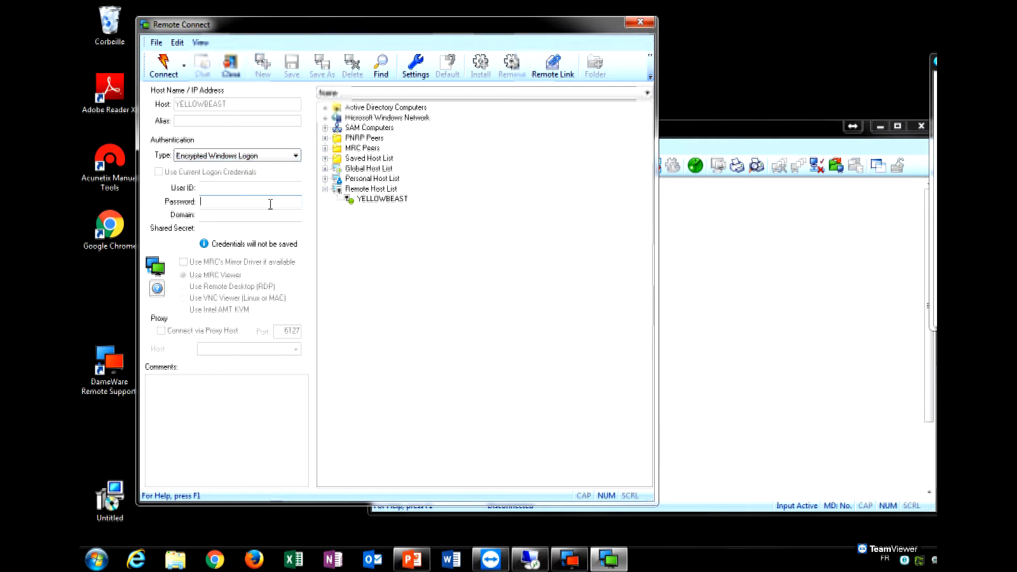
click(271, 189)
click(276, 156)
click(277, 169)
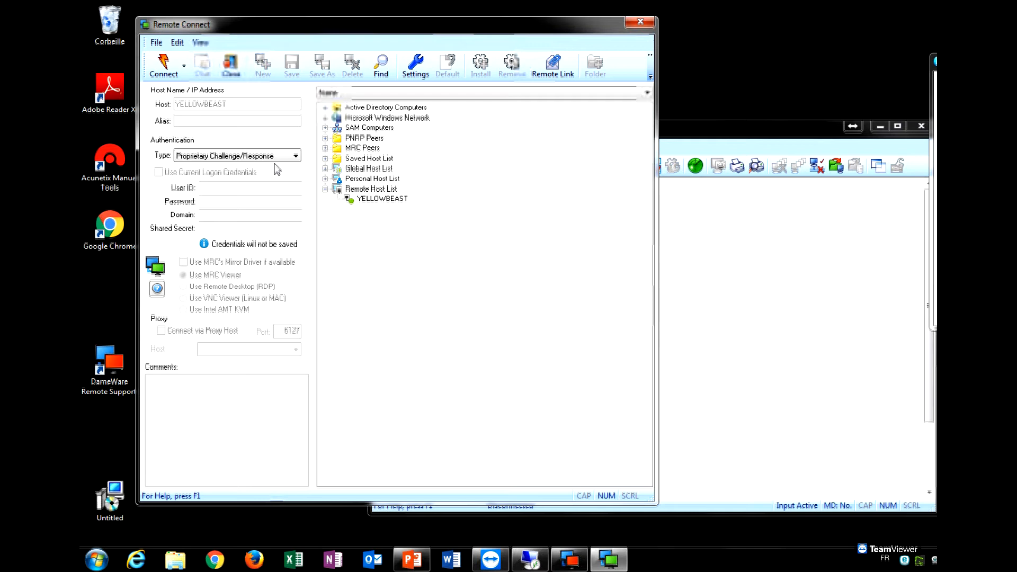
click(232, 189)
text(daume)
text(are)
key(Tab)
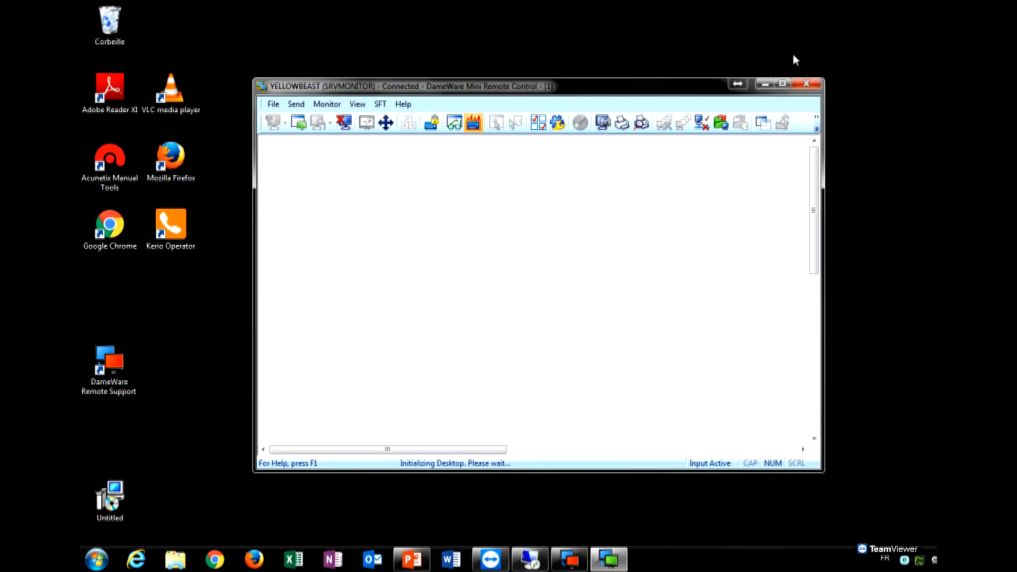
Maximise the remote viewer and open a new tab in YELLOWBEAST's Chrome.
click(783, 84)
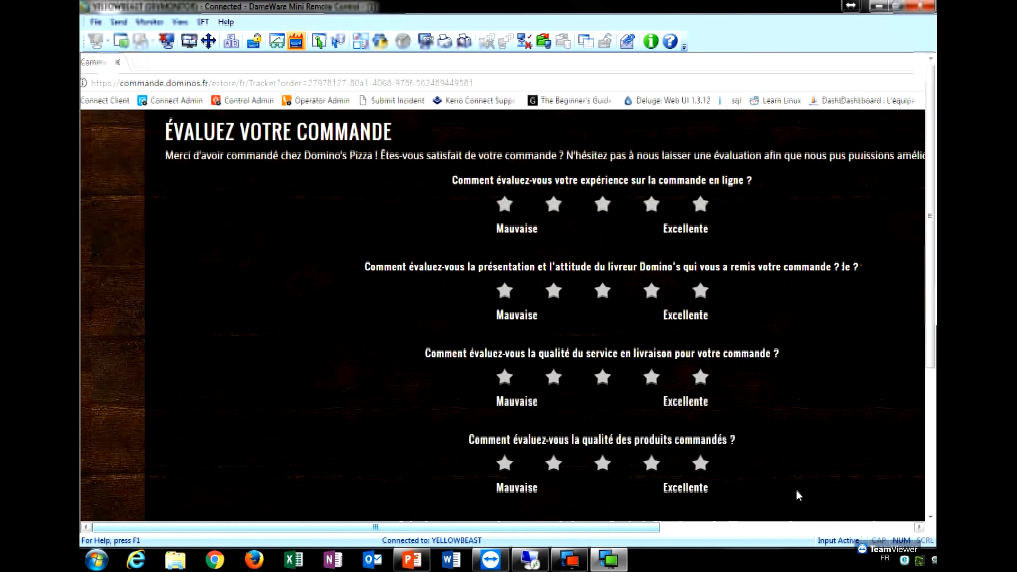
click(933, 457)
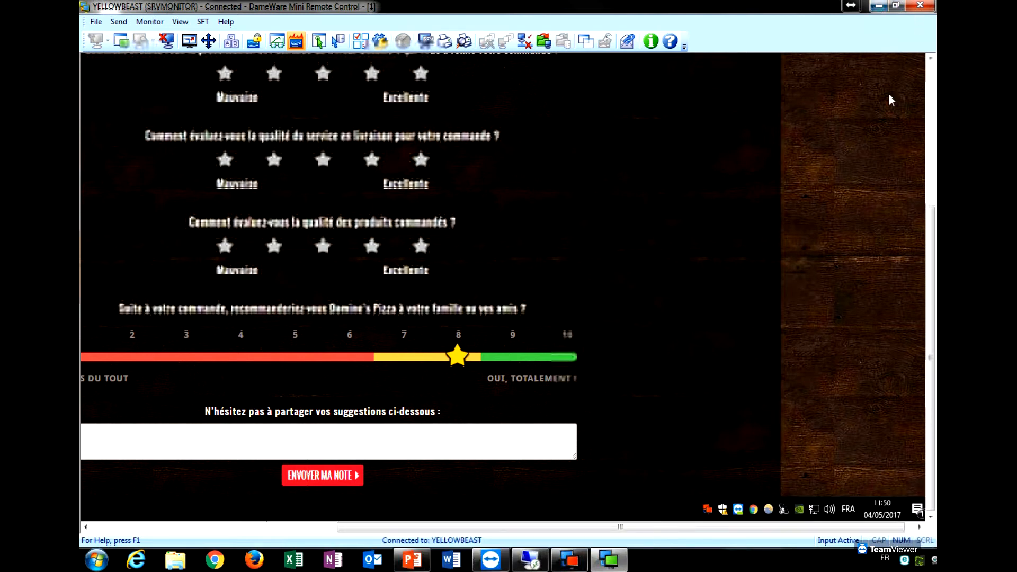
drag(933, 229, 933, 87)
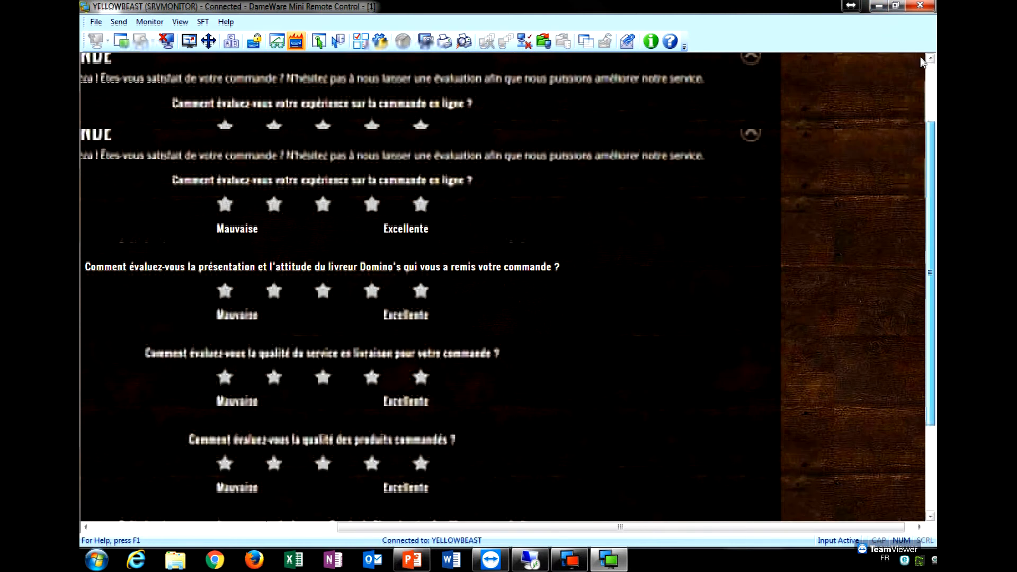
drag(619, 526, 445, 526)
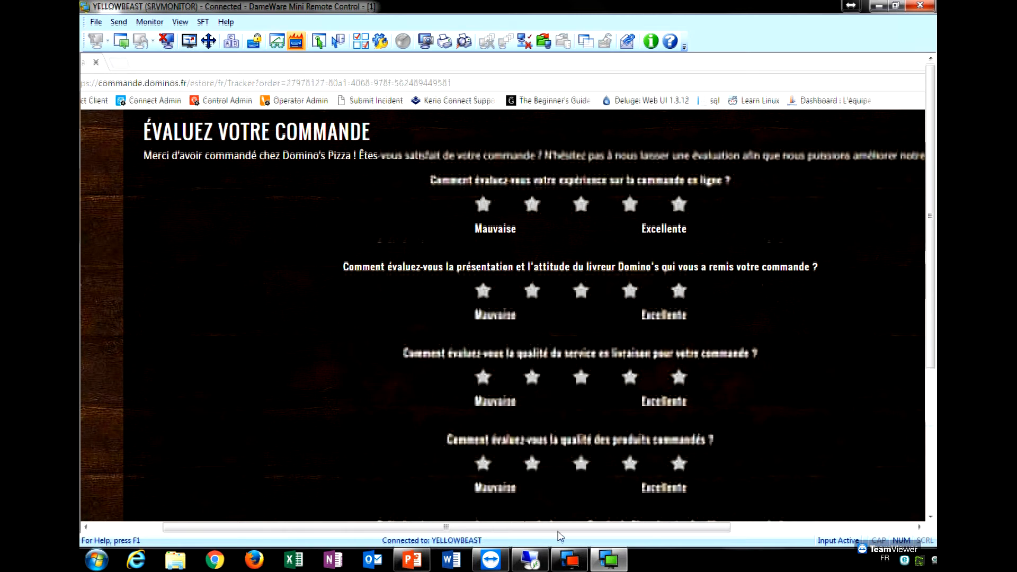
drag(602, 528, 461, 525)
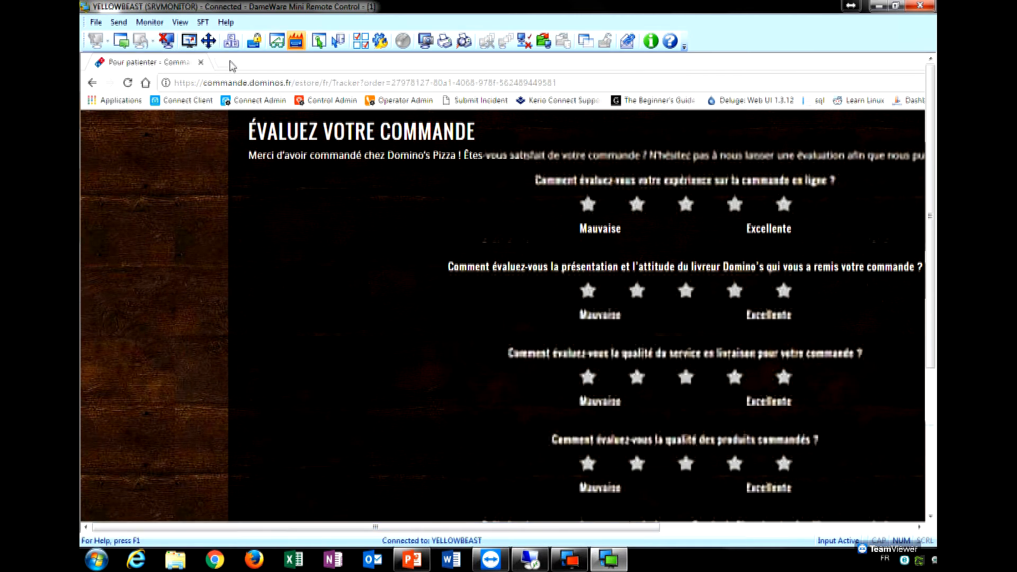
click(230, 64)
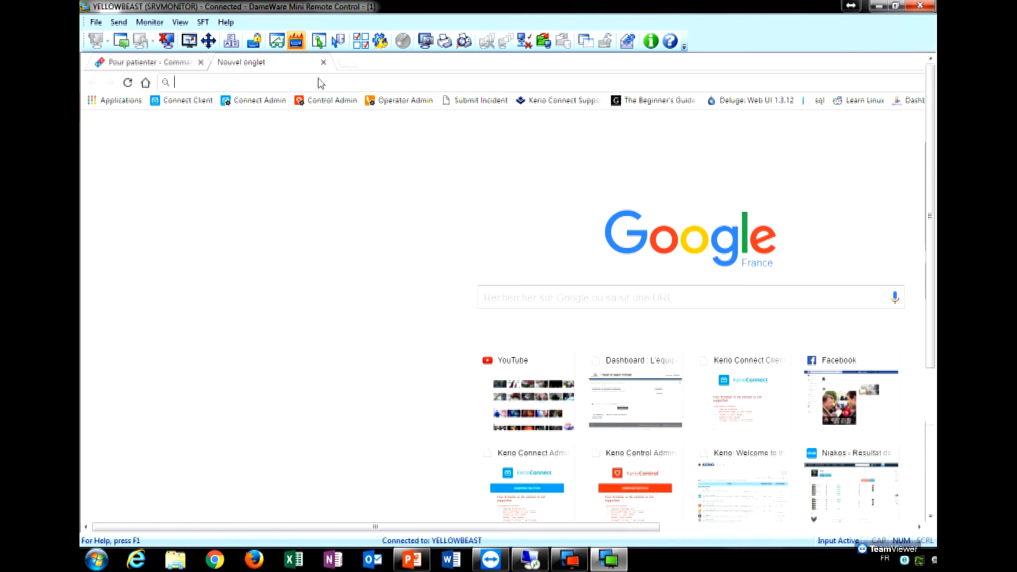
Close the remote control session and hide DameWare Remote Support to show the desktop.
click(879, 6)
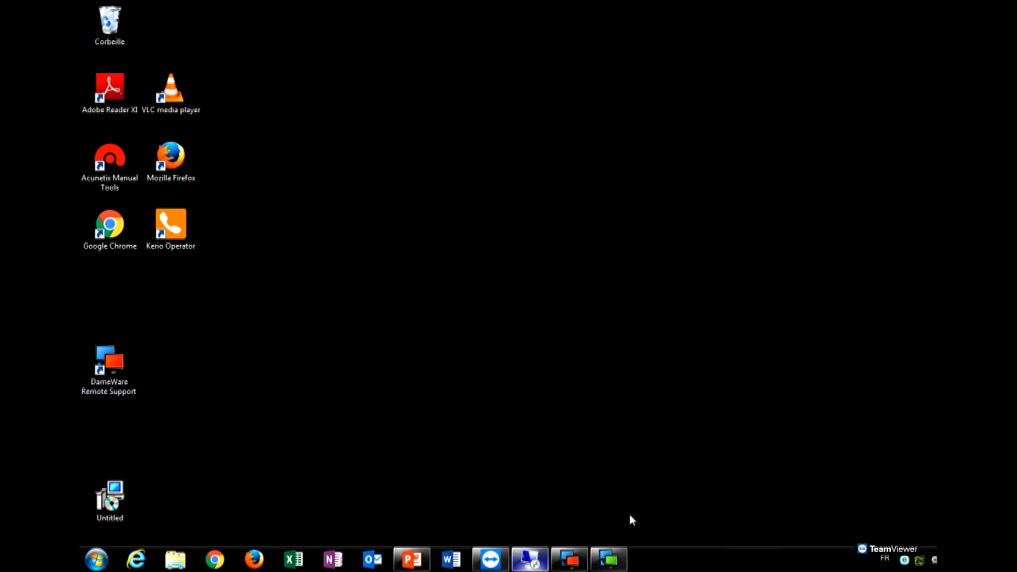
click(620, 557)
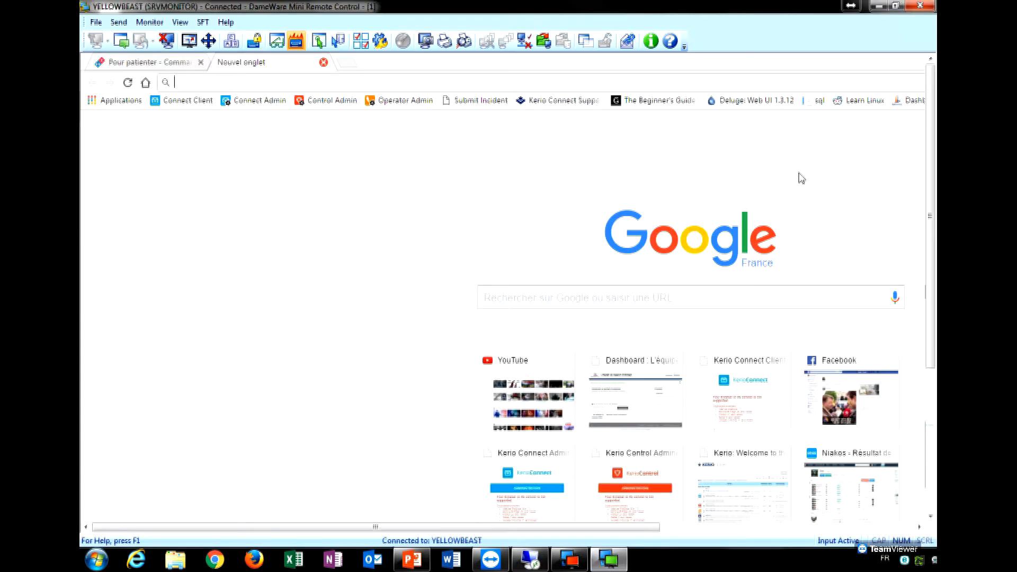
click(920, 6)
click(571, 559)
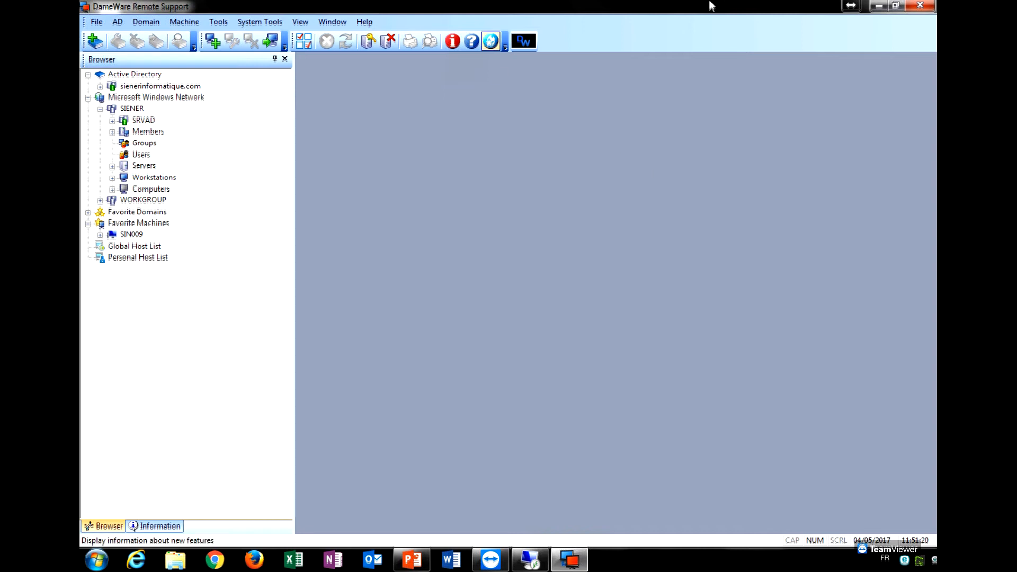
click(879, 6)
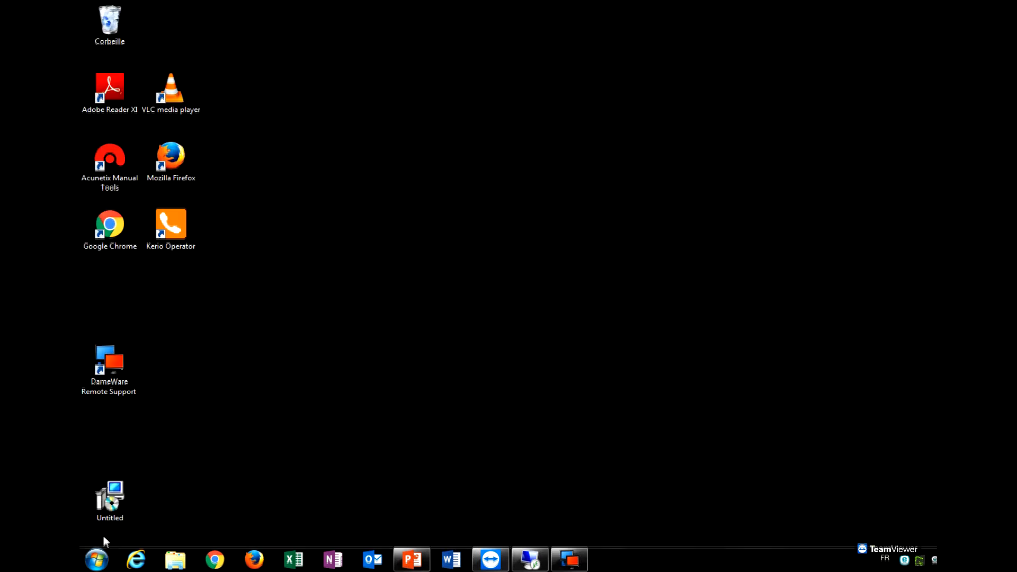
Relaunch Mini Remote Control from Start > All Programs > SolarWinds > DameWare Remote Support and open its File menu.
click(98, 557)
click(153, 498)
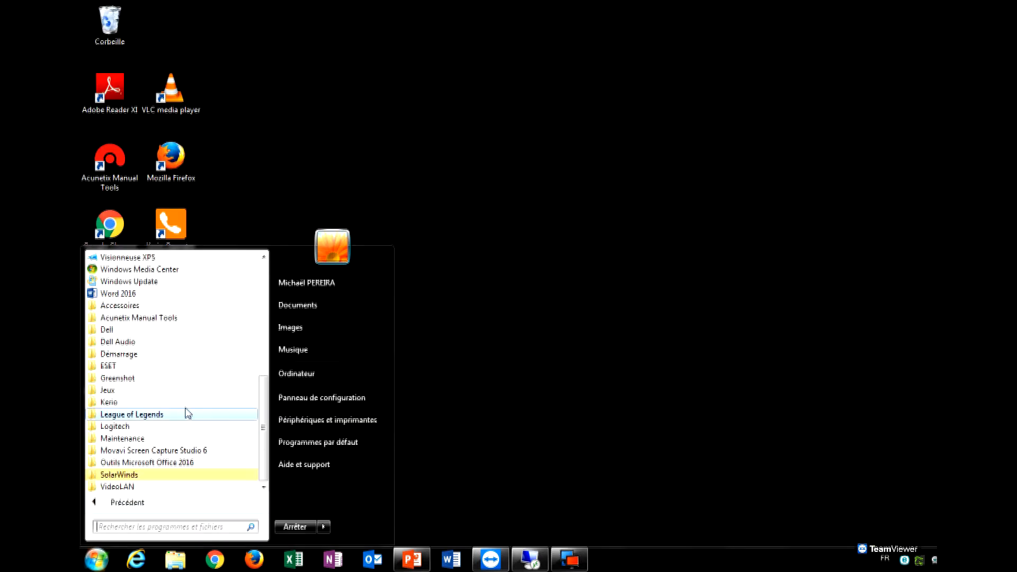
click(175, 475)
click(193, 474)
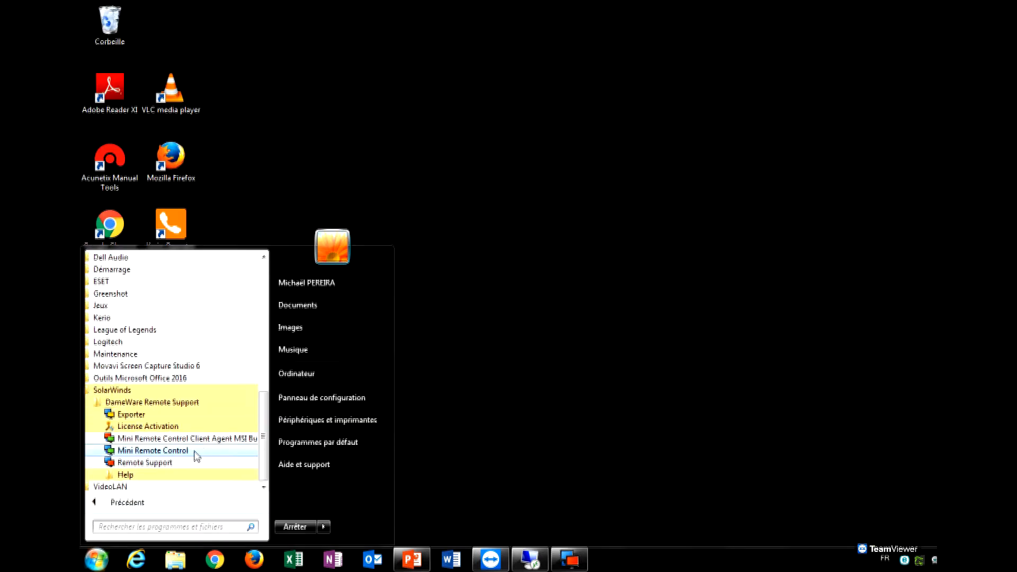
click(197, 455)
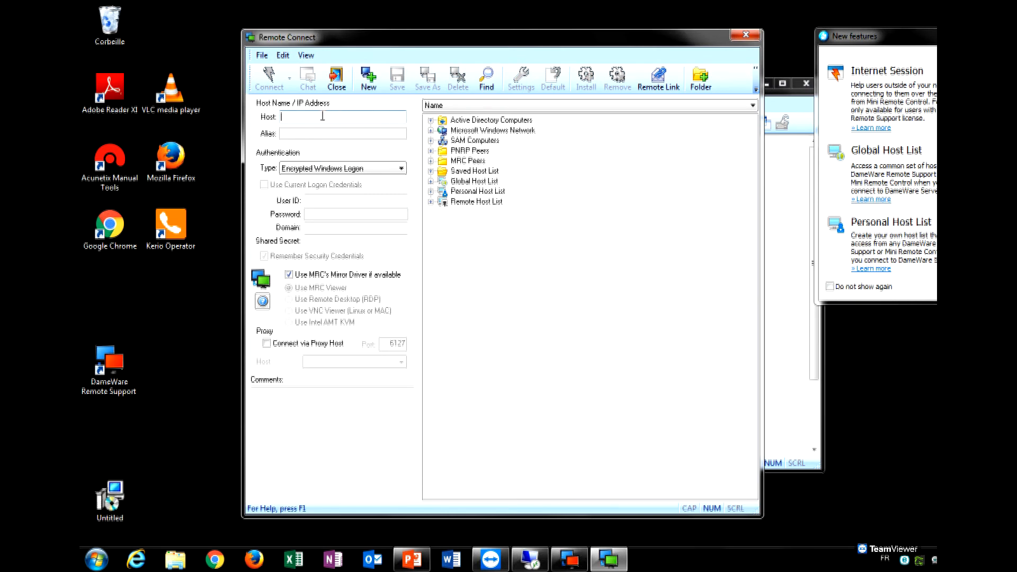
click(259, 57)
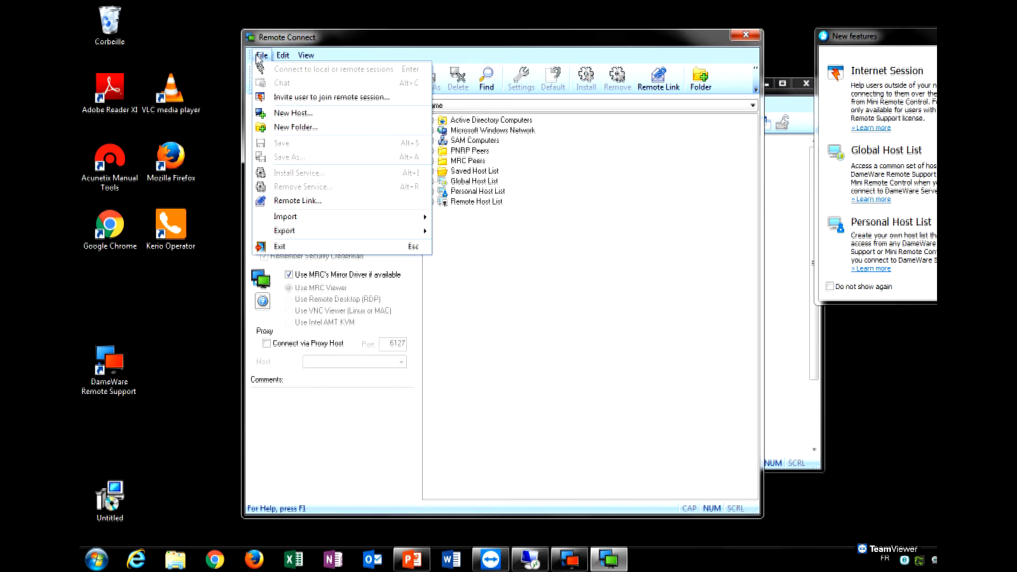
Start inviting a user, keeping the default session name 'dameware - 05/04/2017 11:51'.
click(303, 101)
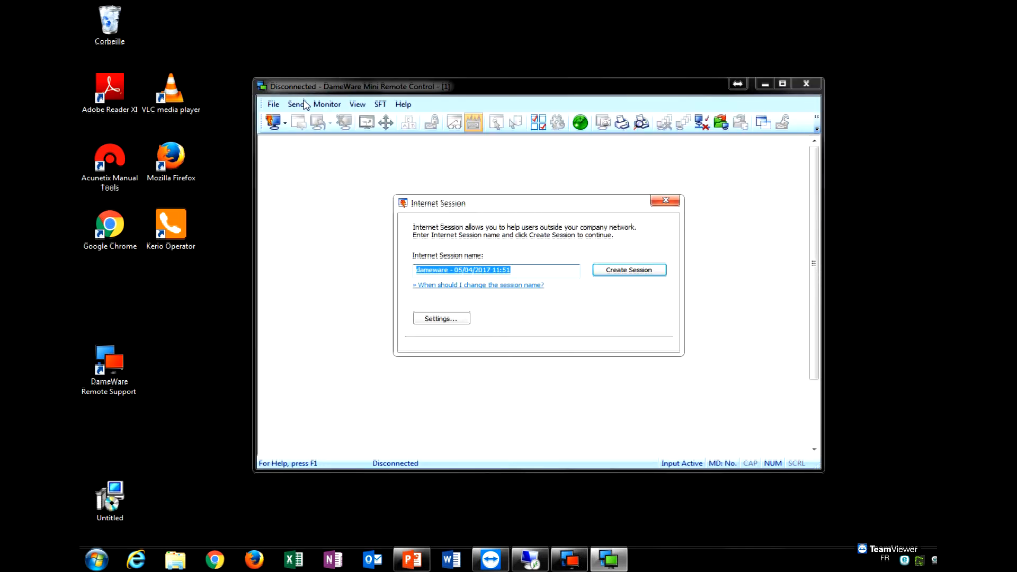
click(528, 272)
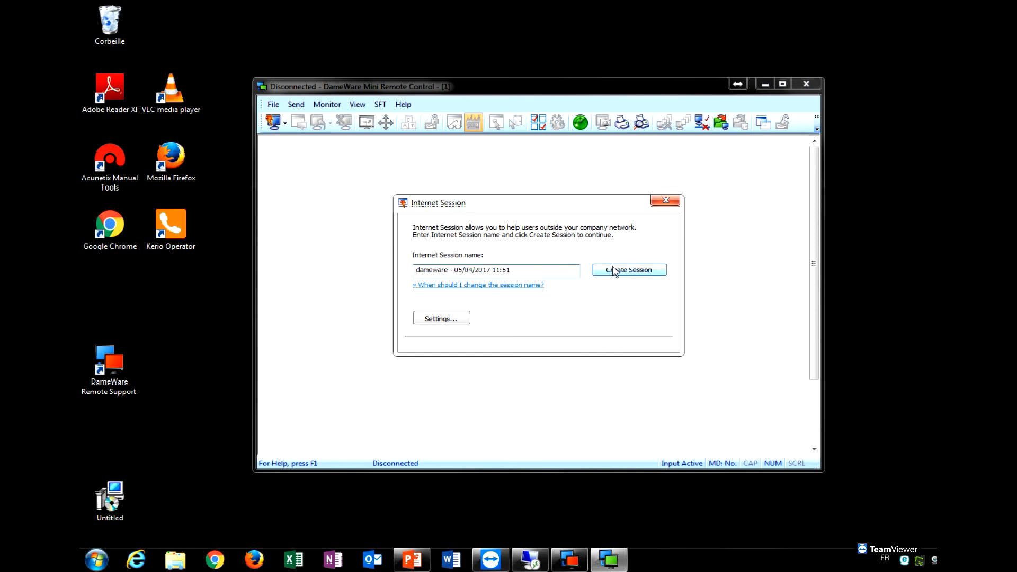
click(454, 319)
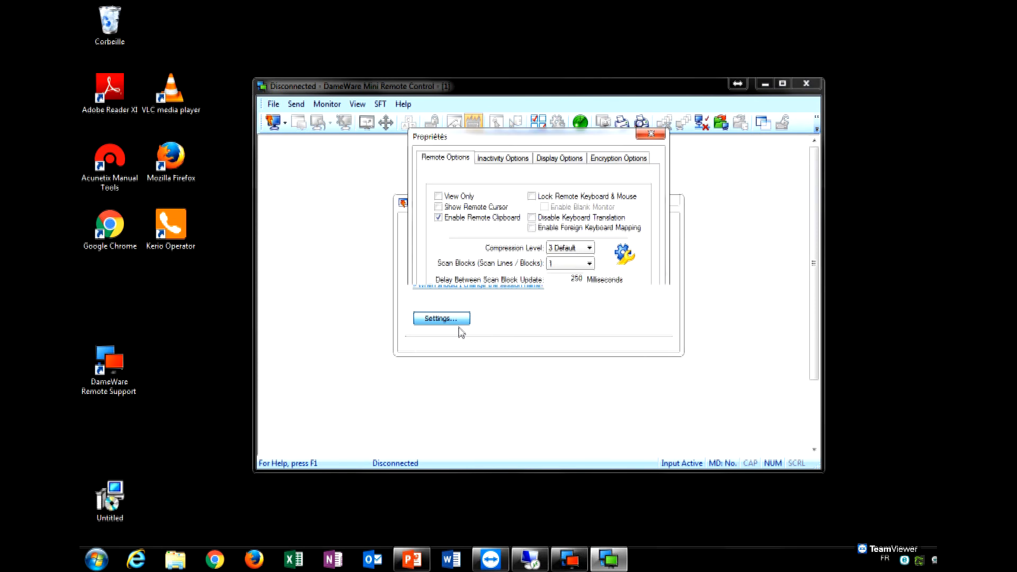
Review the inactivity, display and encryption options, then create the Internet Session.
click(517, 161)
click(570, 159)
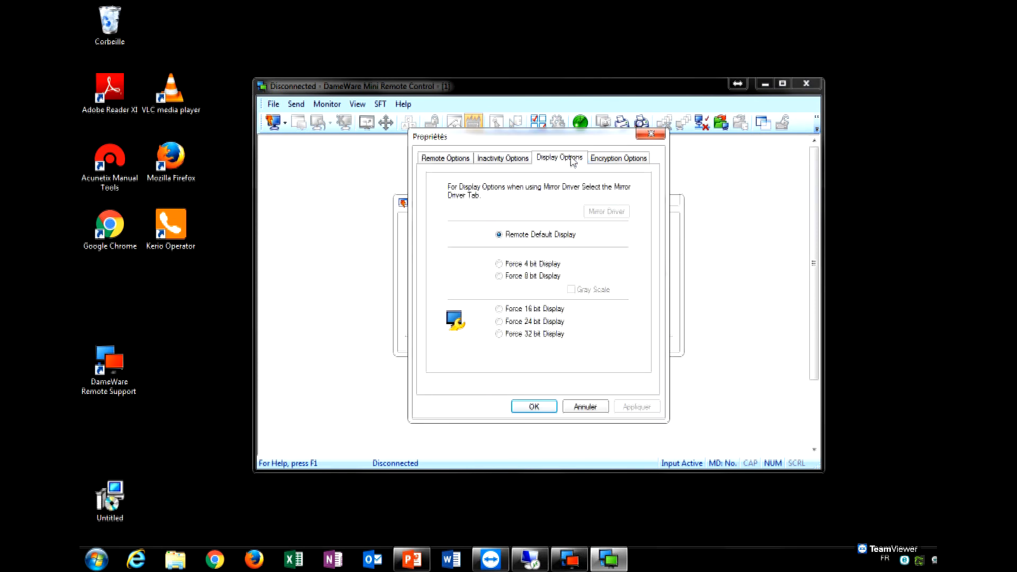
click(591, 159)
click(467, 159)
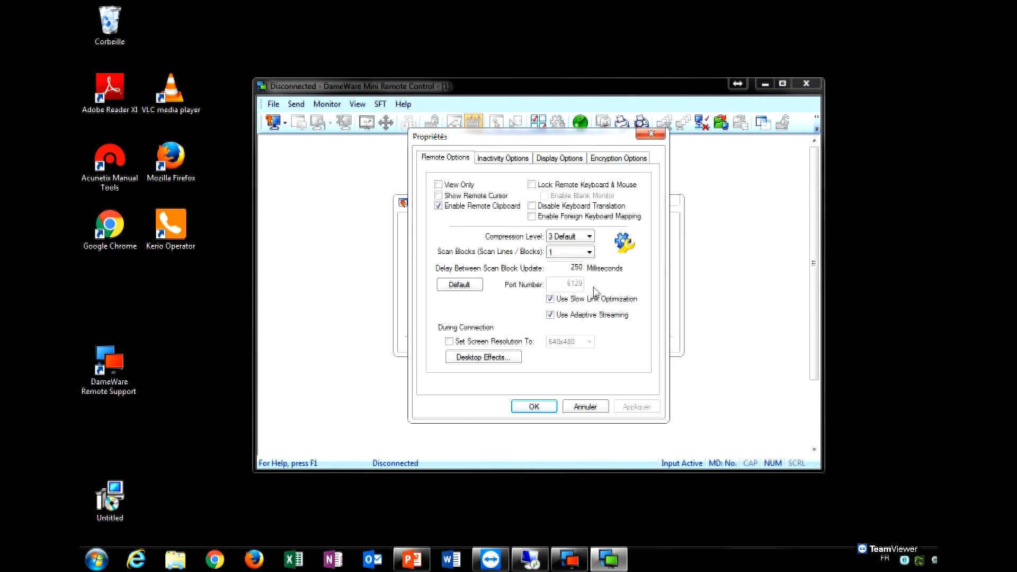
click(651, 134)
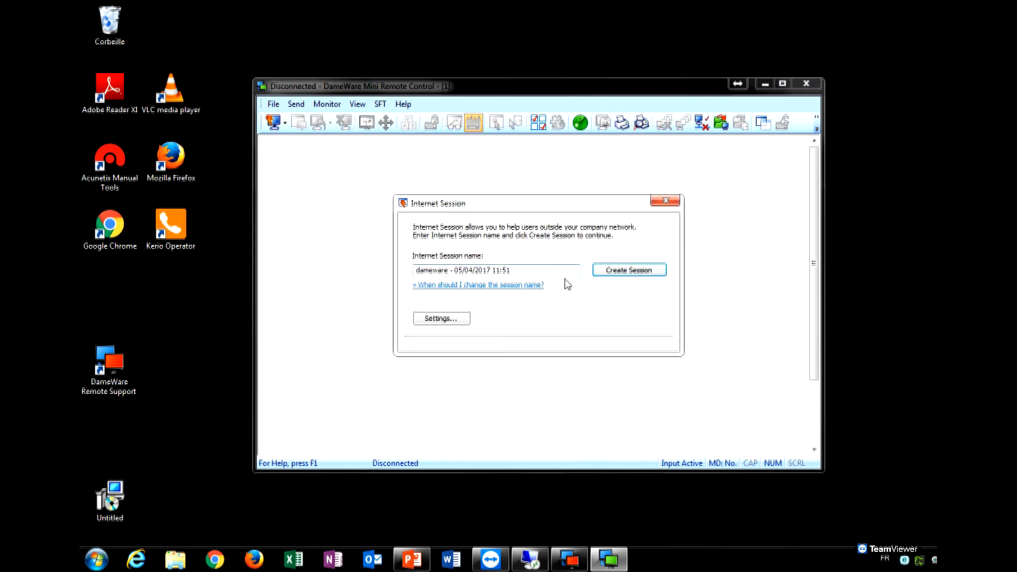
click(629, 271)
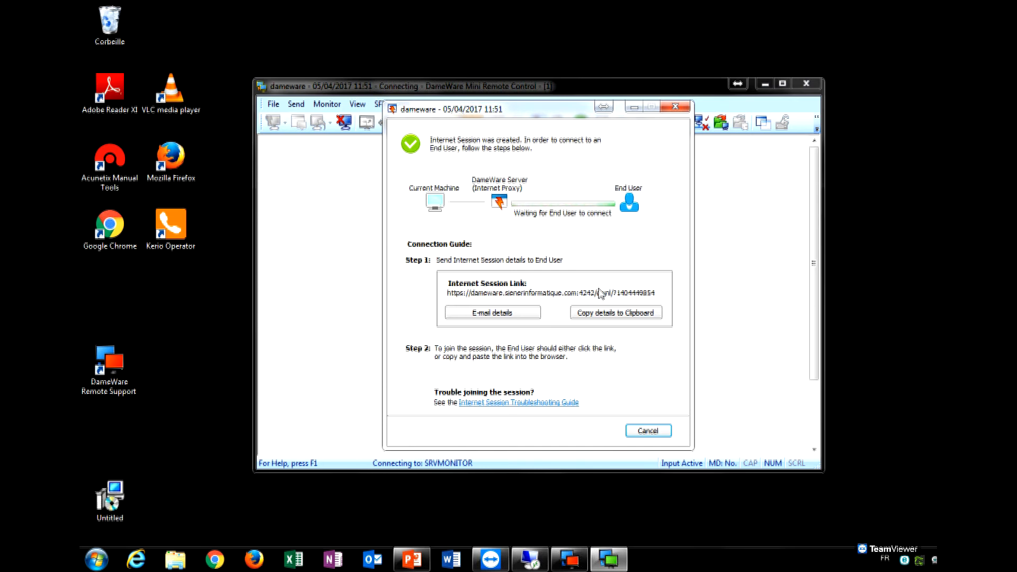
Select the full Internet Session link and try sending the session details by e-mail.
mouse_move(652, 293)
mouse_down()
mouse_move(486, 294)
mouse_move(653, 293)
mouse_up()
click(515, 298)
click(657, 293)
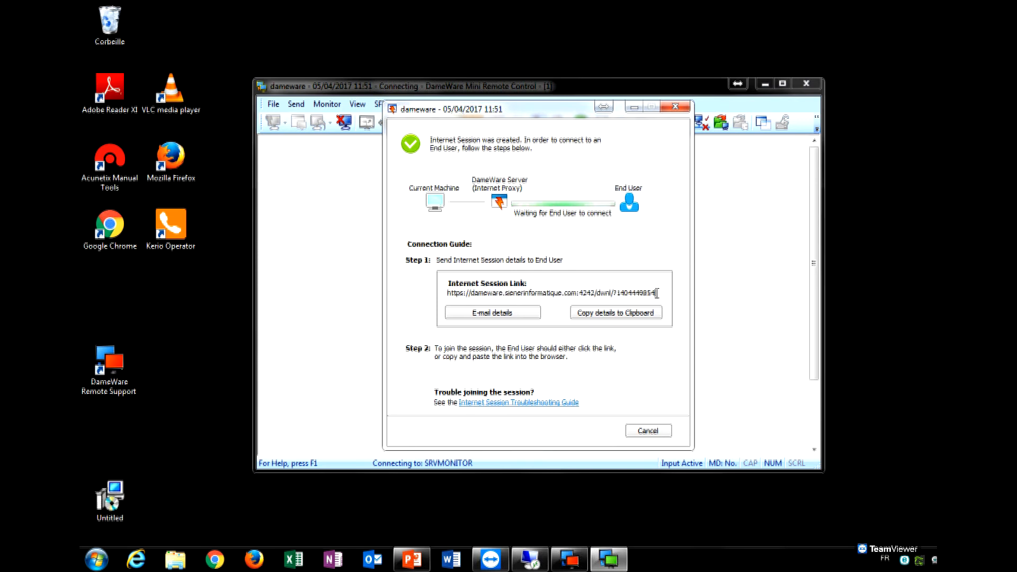
drag(657, 293, 445, 293)
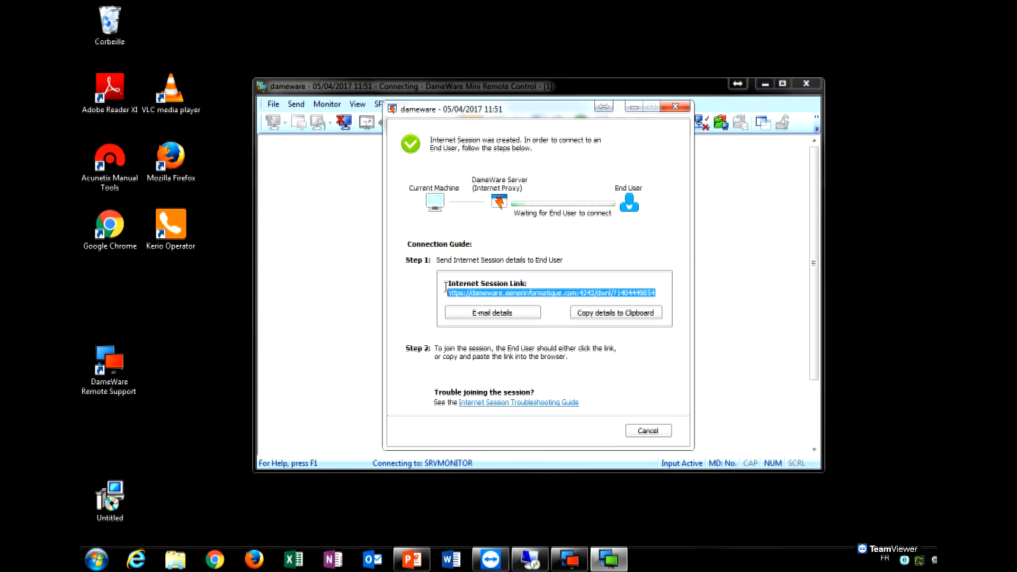
click(536, 316)
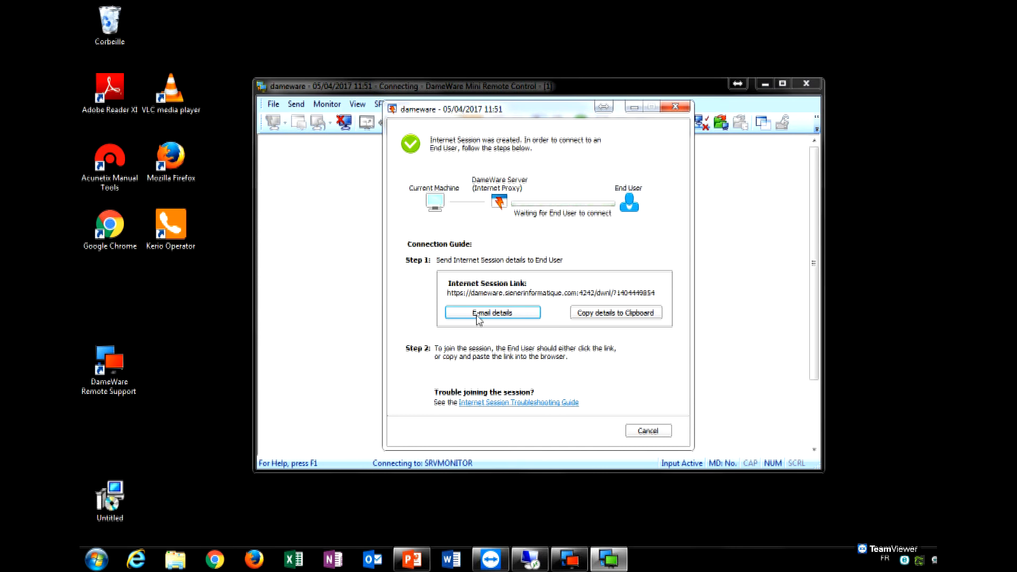
Dismiss Outlook's sign-in window, reselect and copy the session link, and launch Chrome.
click(610, 313)
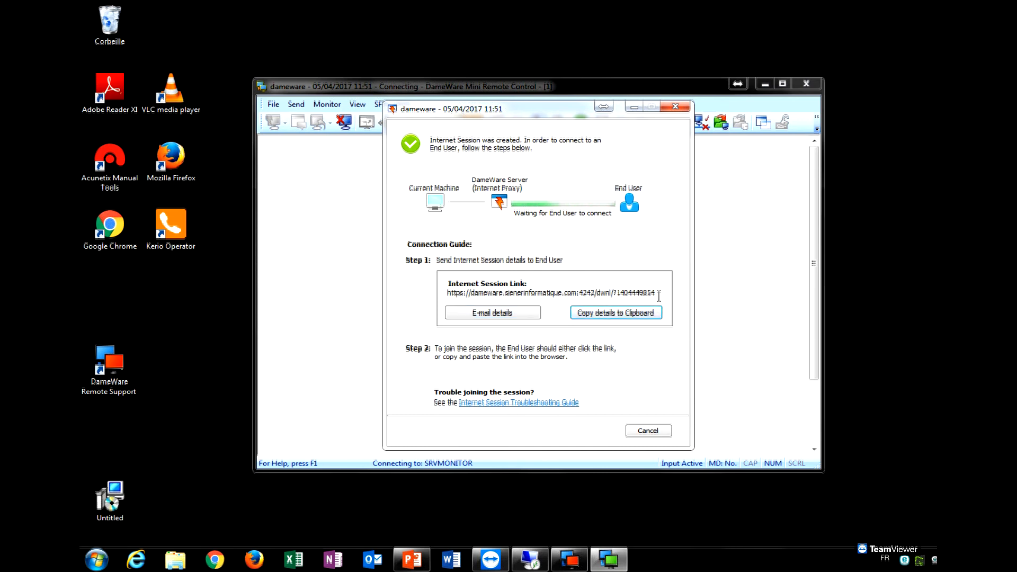
click(828, 172)
drag(559, 109, 529, 91)
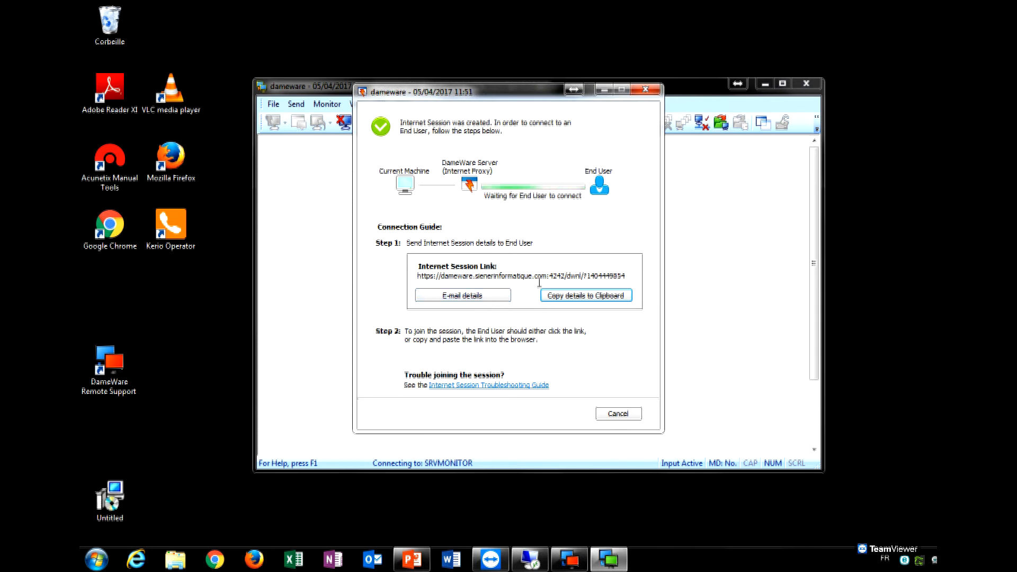
drag(627, 276, 393, 279)
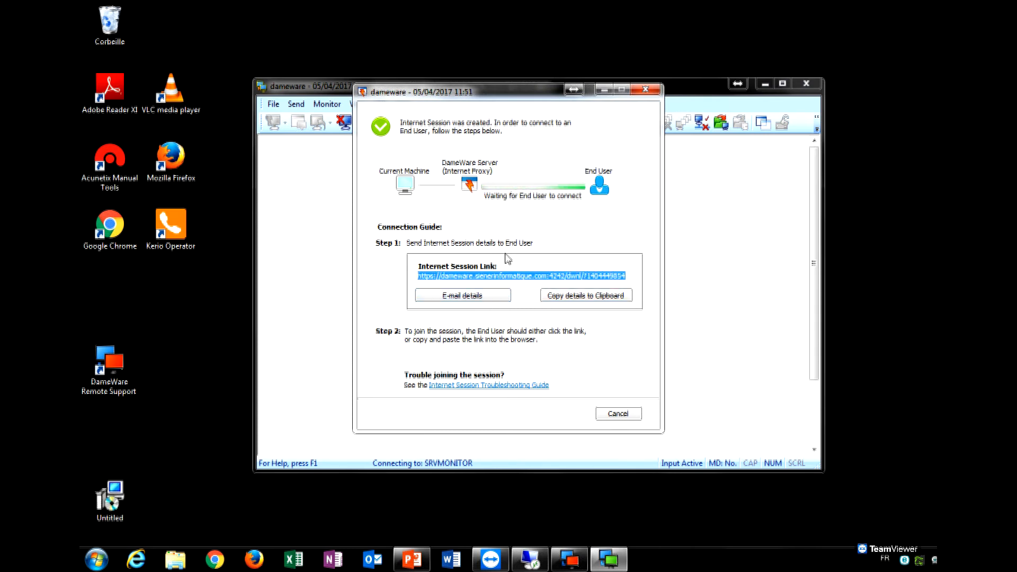
click(214, 559)
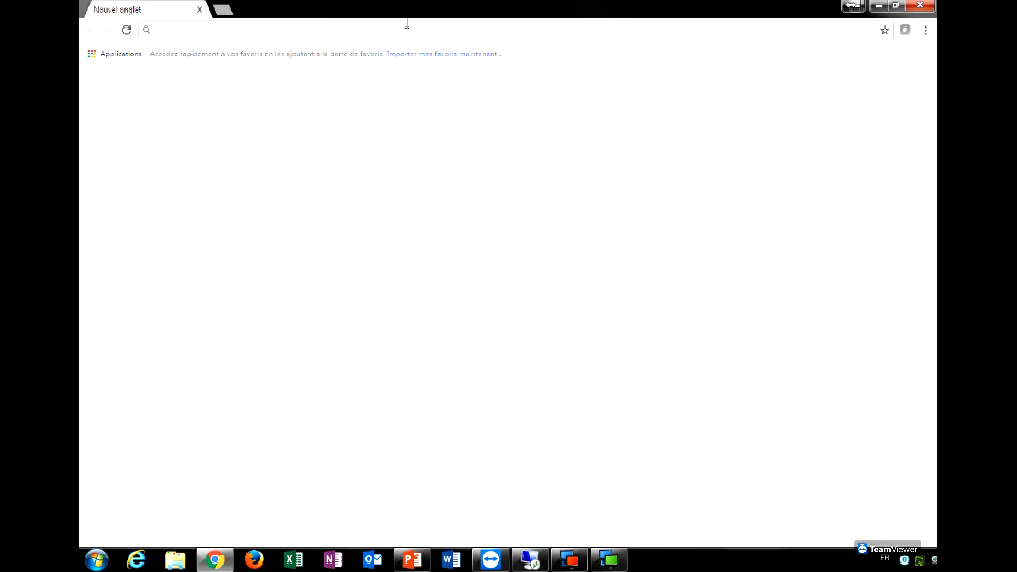
Load the pasted session link and proceed past the certificate warning via 'Continuer vers le site'.
key(ctrl+v)
key(Return)
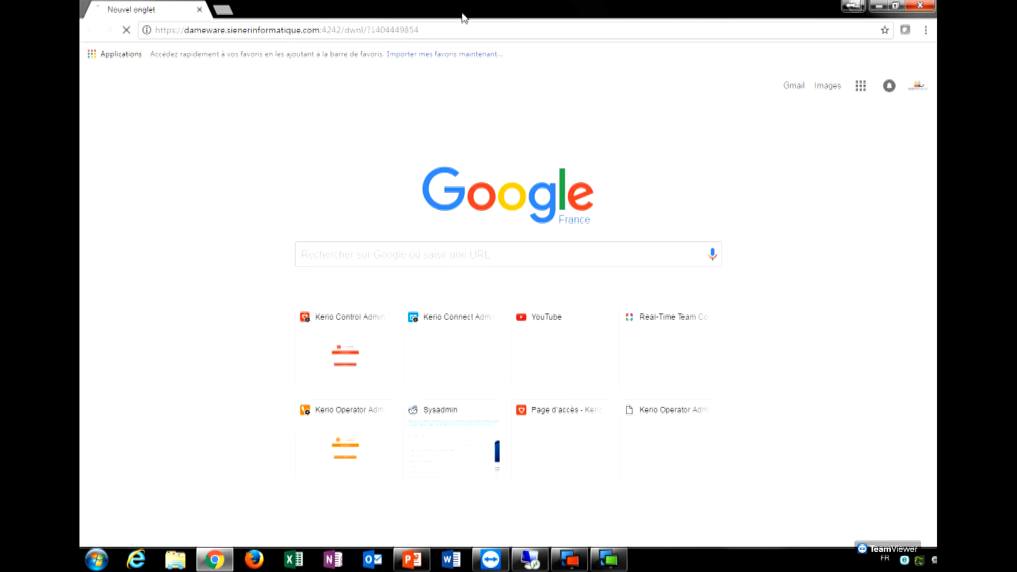
click(396, 337)
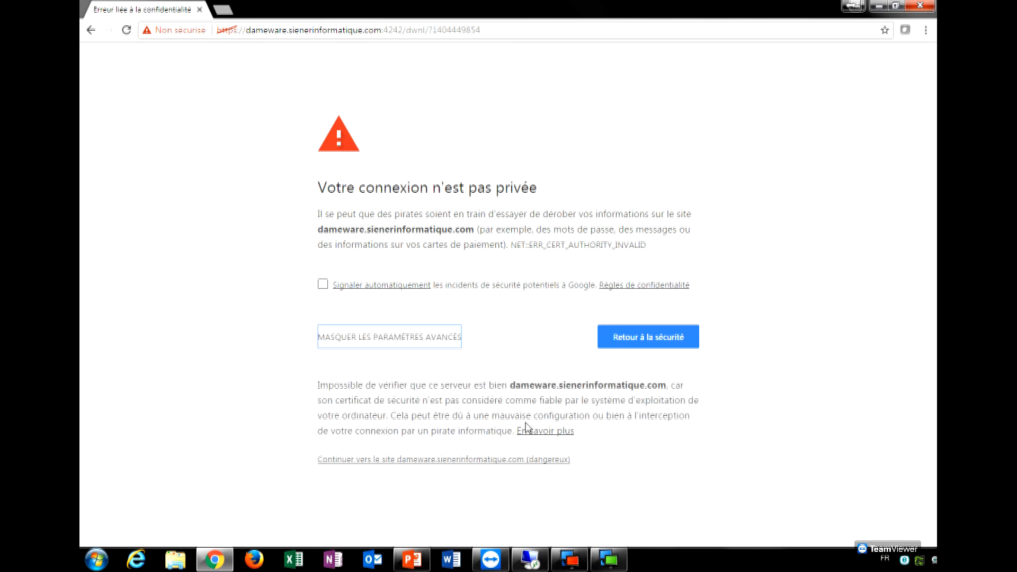
click(527, 460)
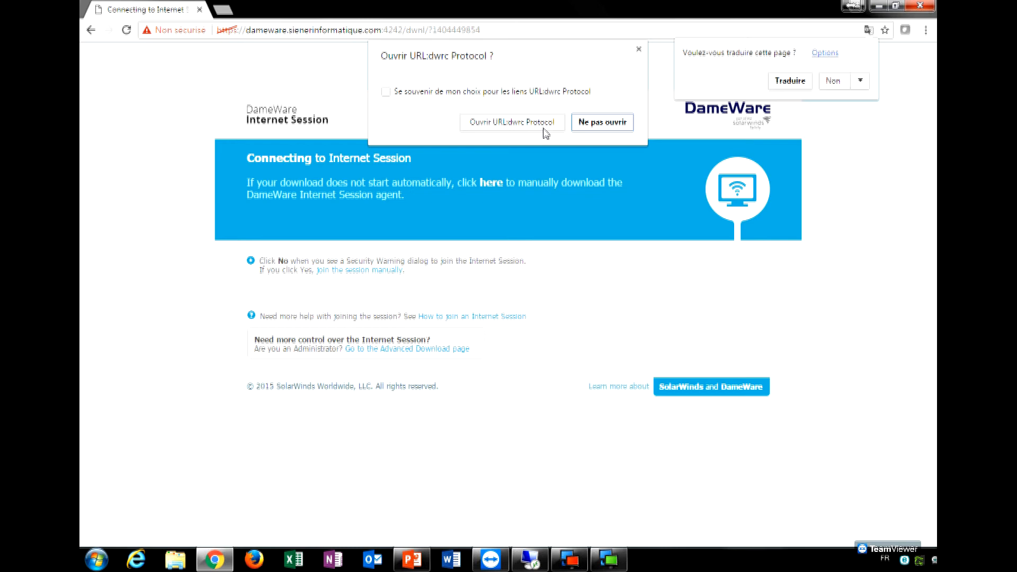
Briefly check the TeamViewer windows, hide them, and restore Chrome from full screen.
click(606, 31)
click(490, 560)
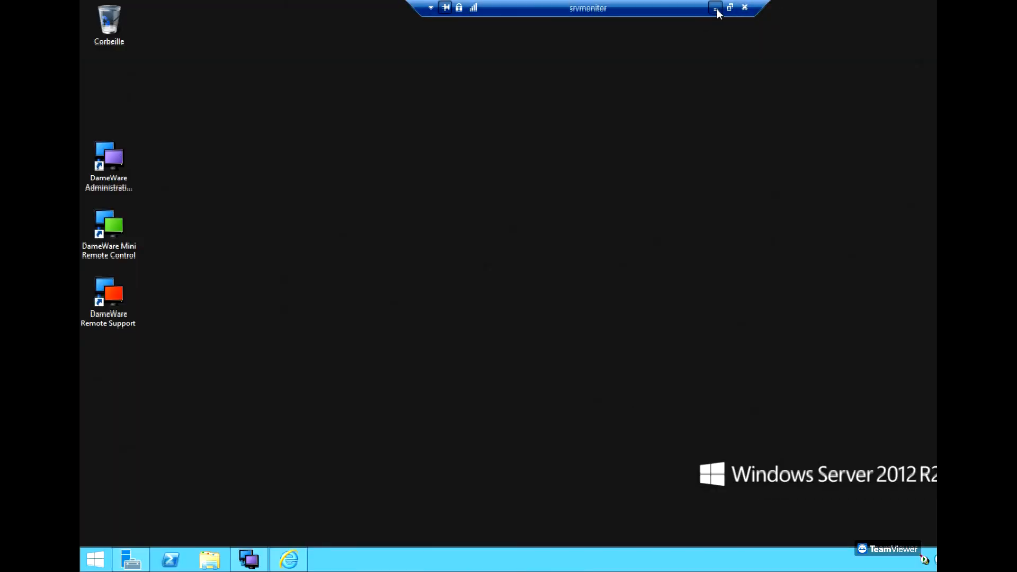
click(716, 8)
click(491, 561)
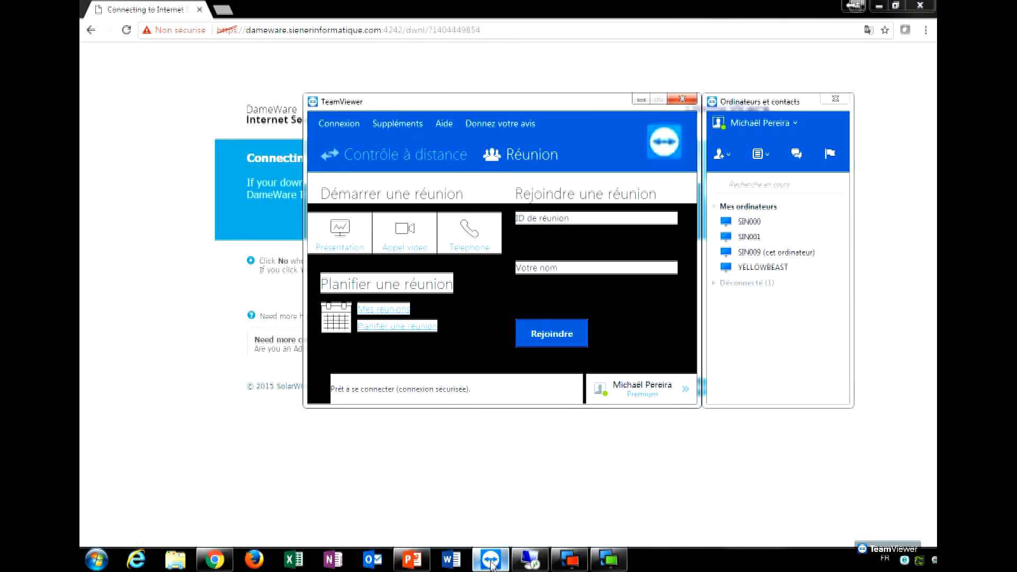
click(640, 101)
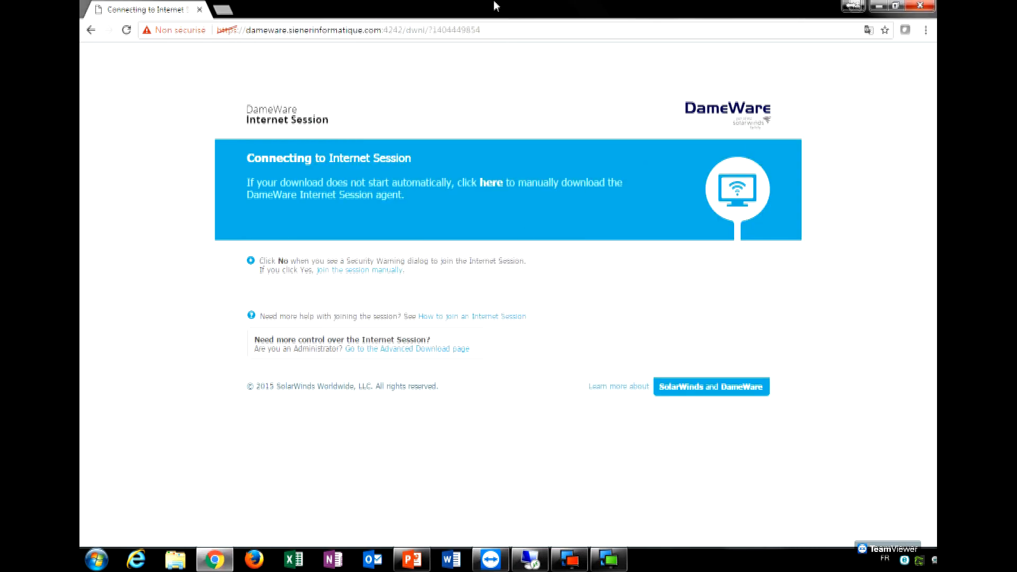
drag(495, 5, 416, 44)
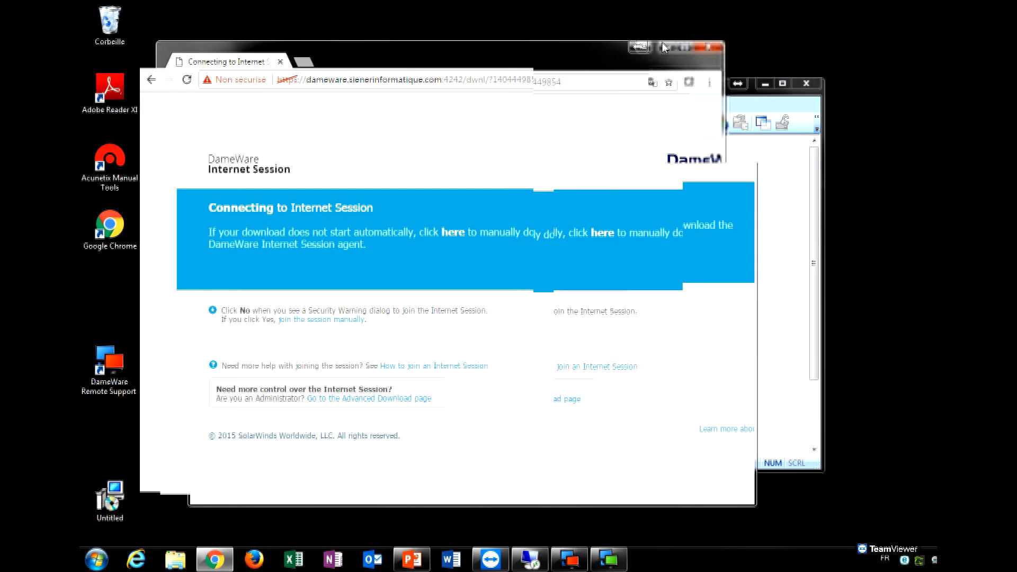
Minimize Chrome and bring the waiting DameWare Internet Session window to the front.
click(683, 44)
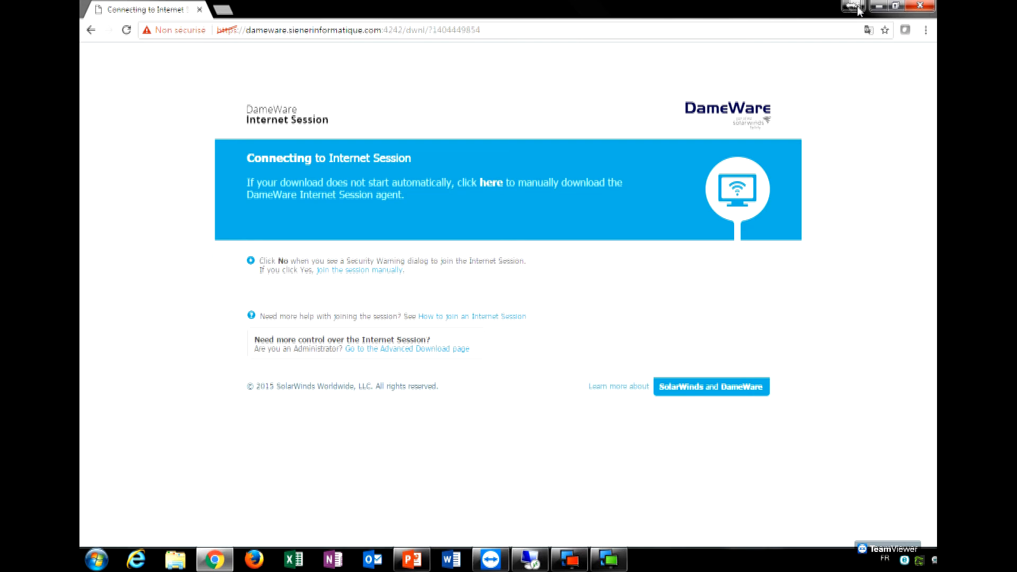
click(880, 5)
click(582, 275)
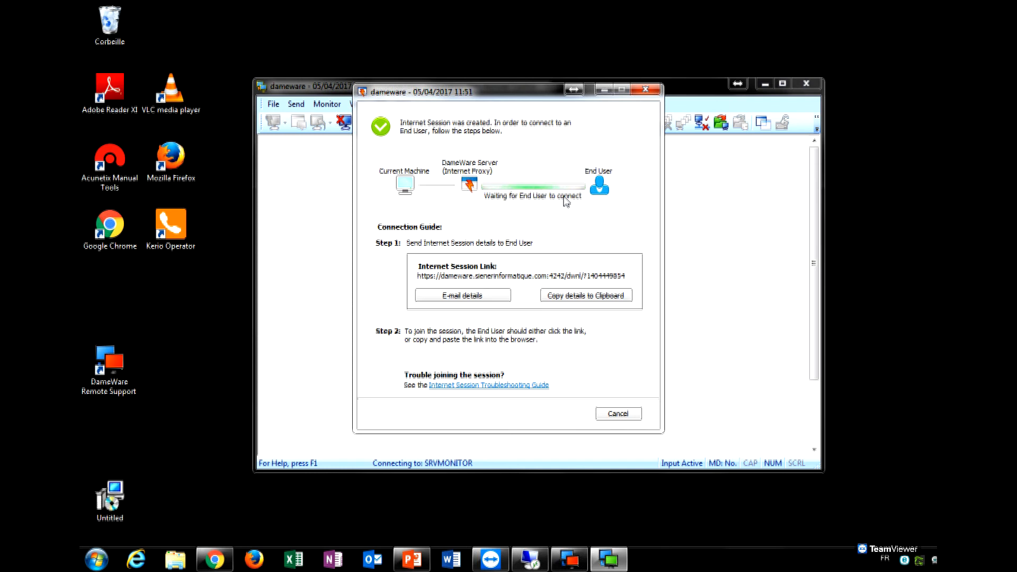
Cancel the waiting Internet Session, close Mini Remote Control, and restore Chrome.
click(618, 414)
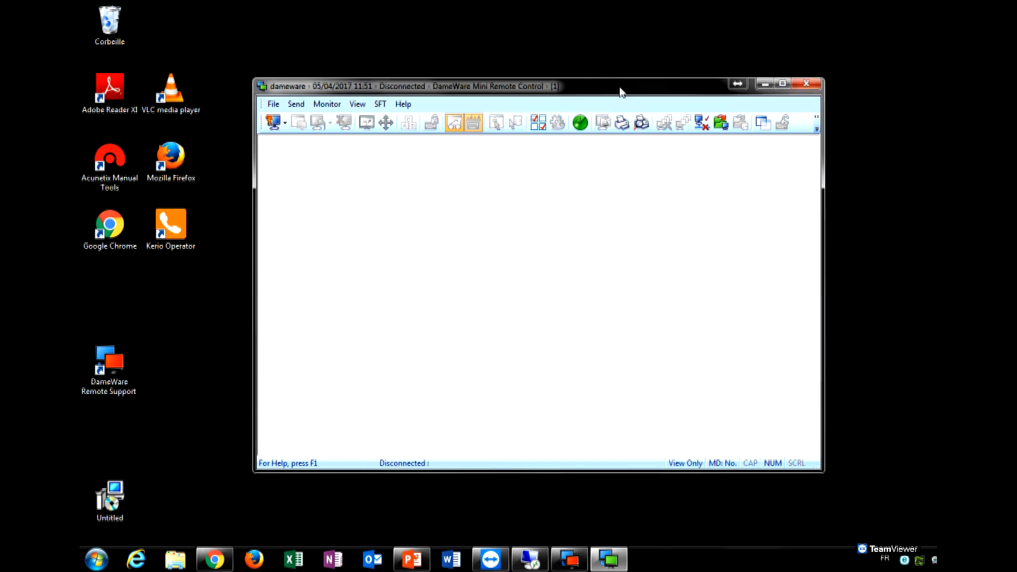
click(739, 133)
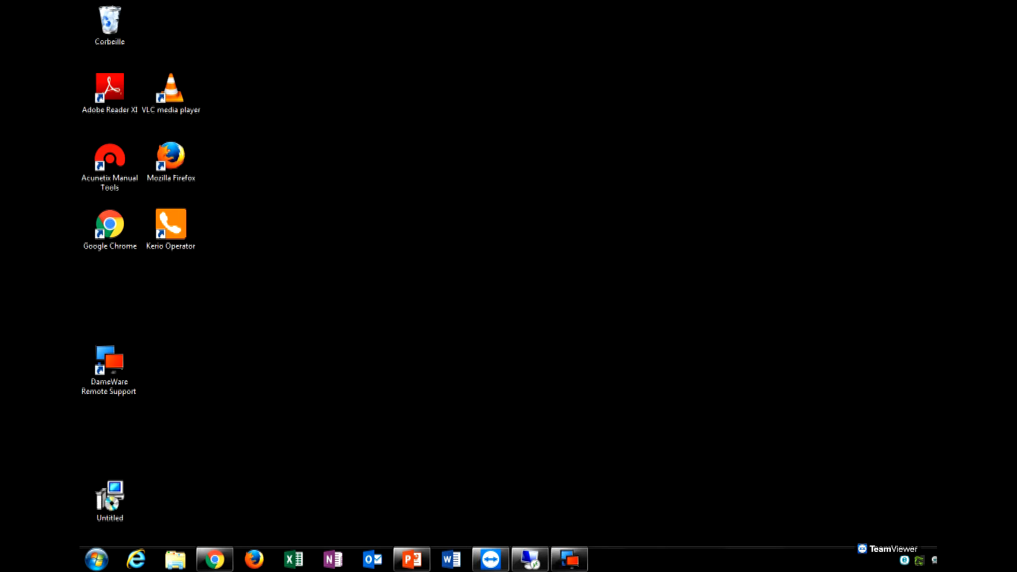
click(223, 560)
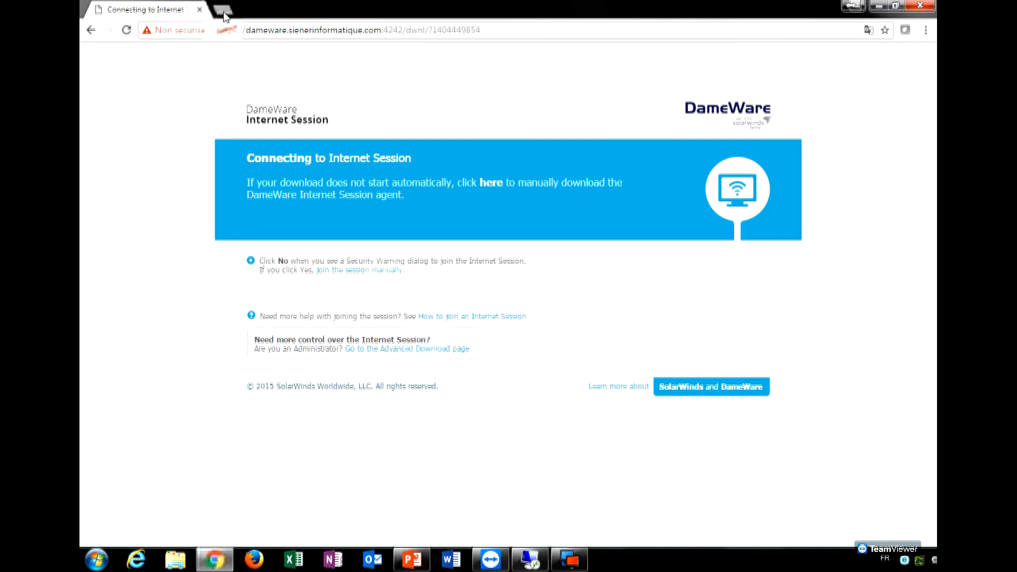
click(225, 10)
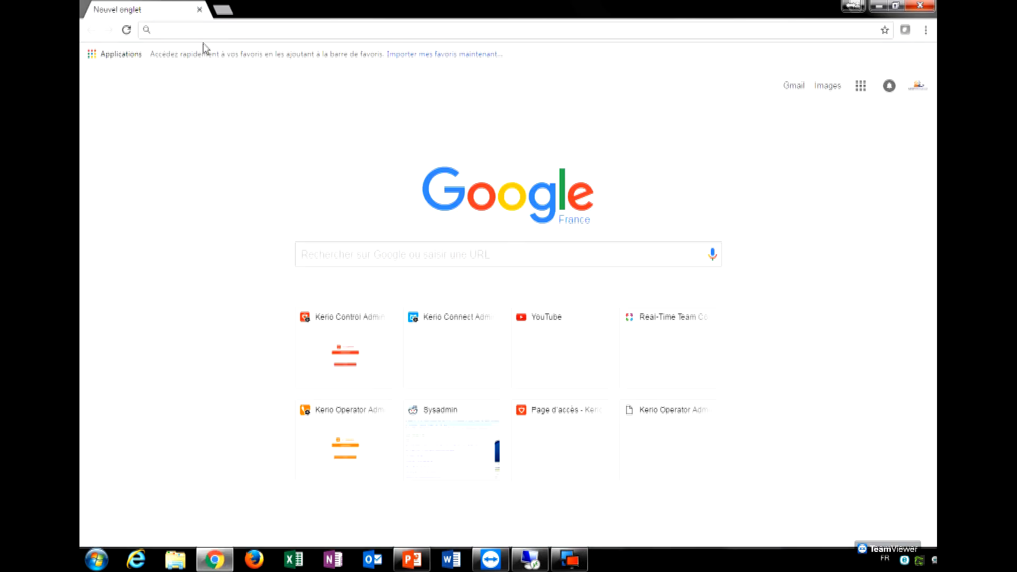
text(www.sienerinformatique.com)
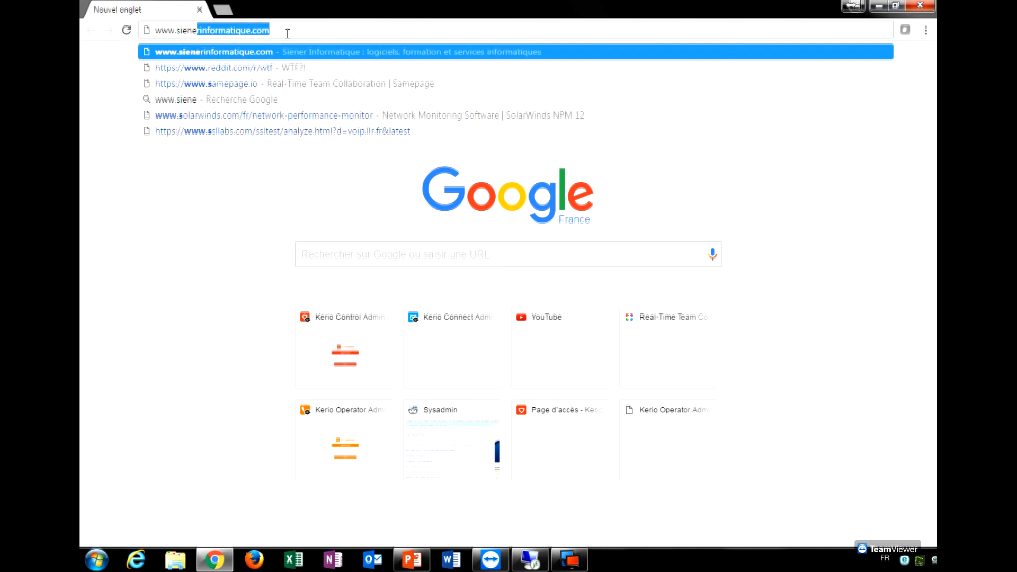
key(Return)
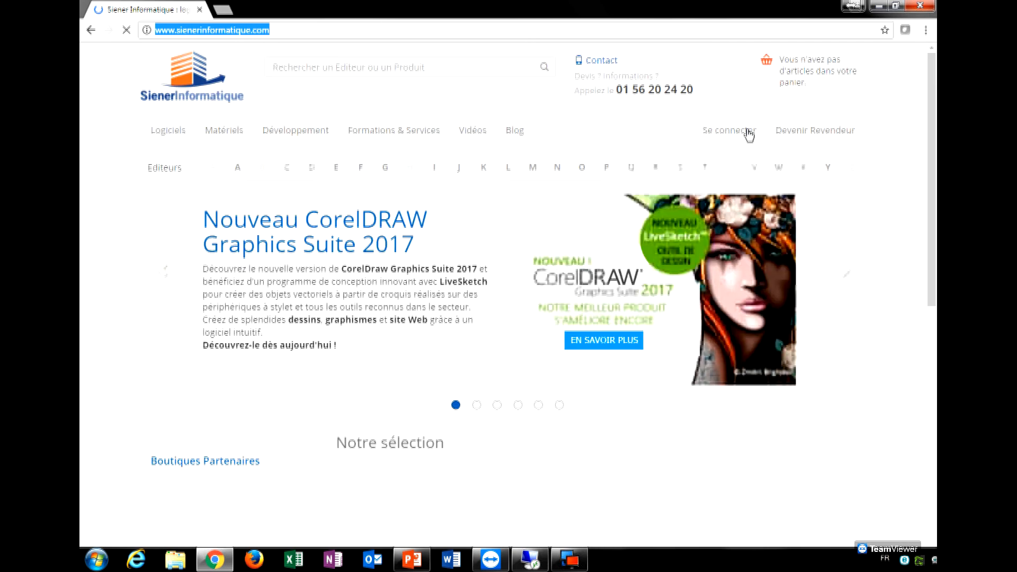
click(480, 63)
text(dameware)
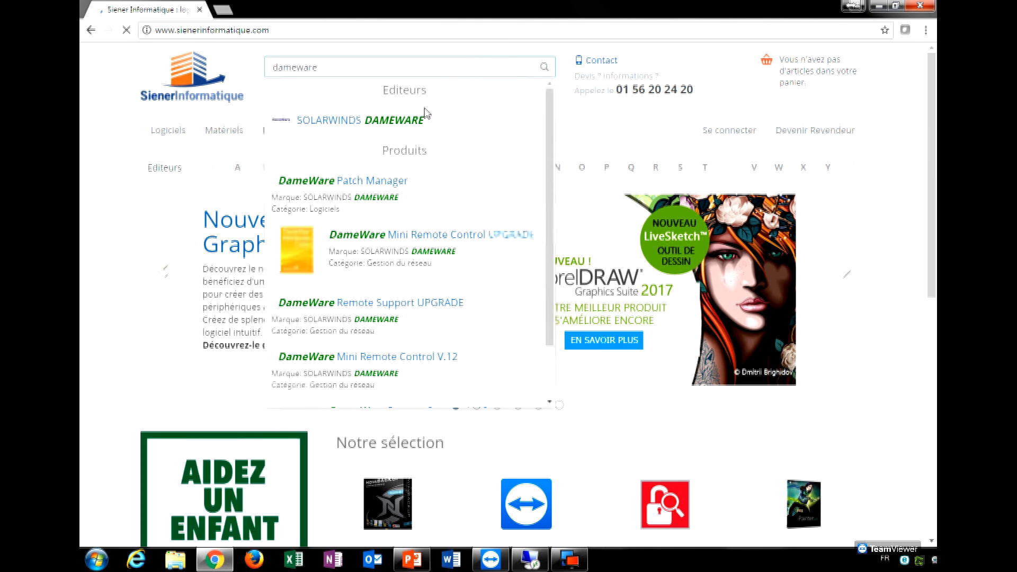